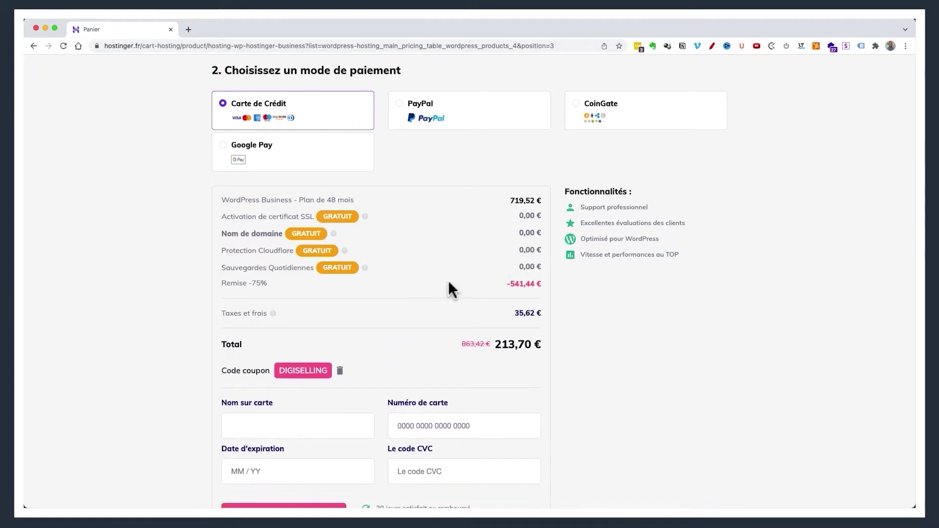
pyautogui.scroll(-3, 493, 309)
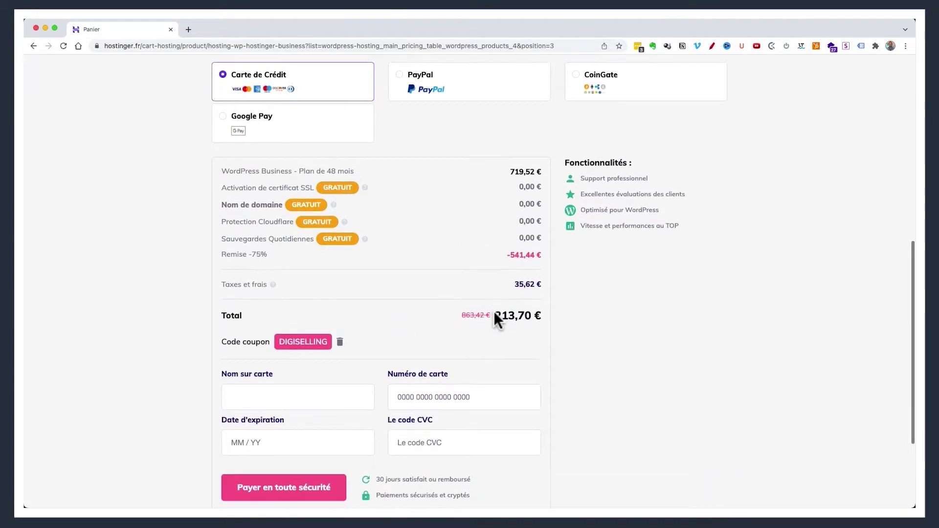
pyautogui.scroll(-4, 494, 311)
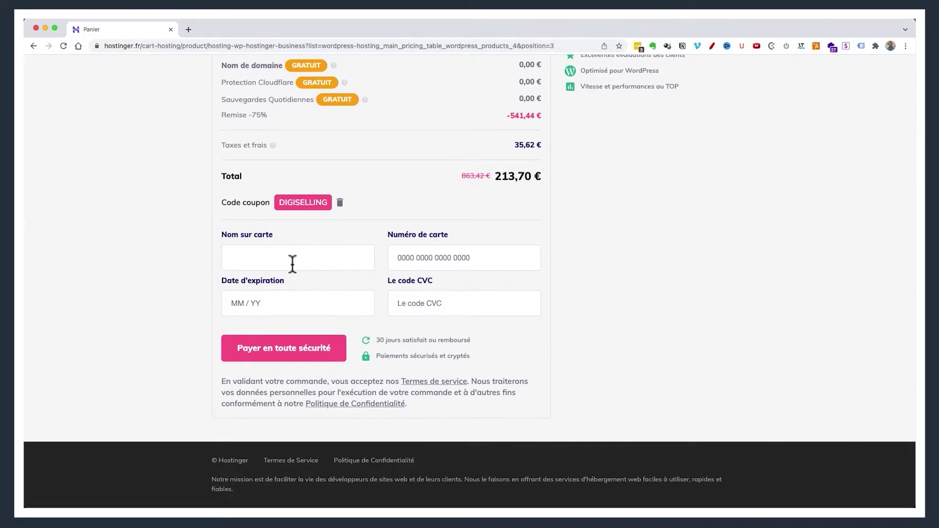
pyautogui.scroll(2, 291, 264)
pyautogui.scroll(4, 425, 252)
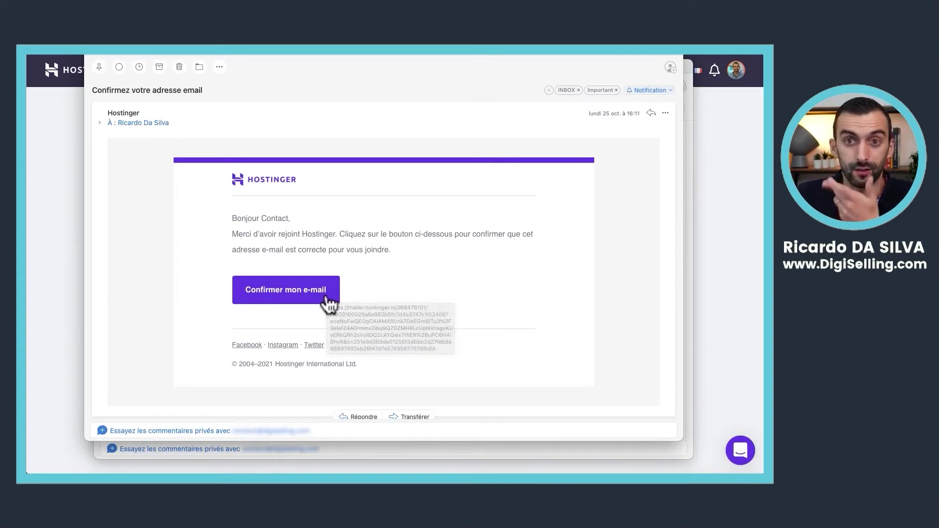
# Step: Open the 'Contact, bienvenue sur Hostinger!' email and follow its 'Commencez par ici' link
pyautogui.click(688, 204)
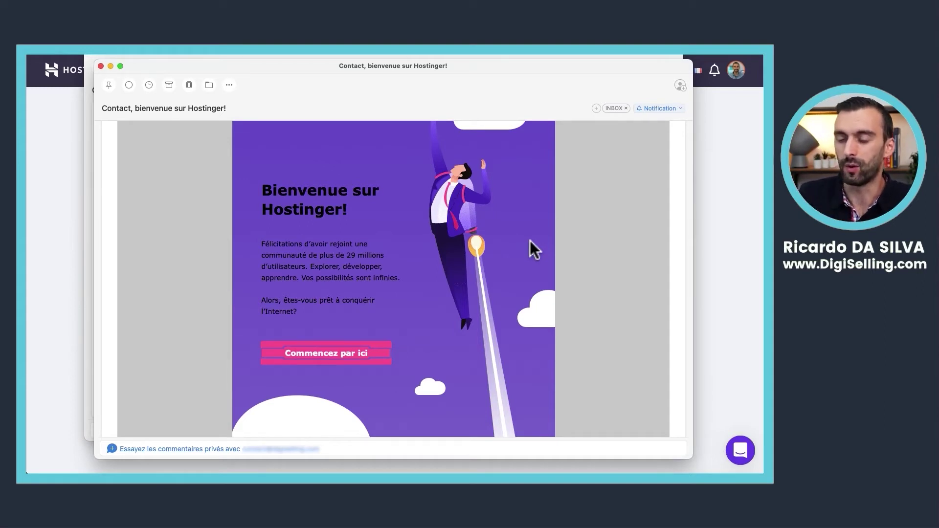
pyautogui.click(339, 351)
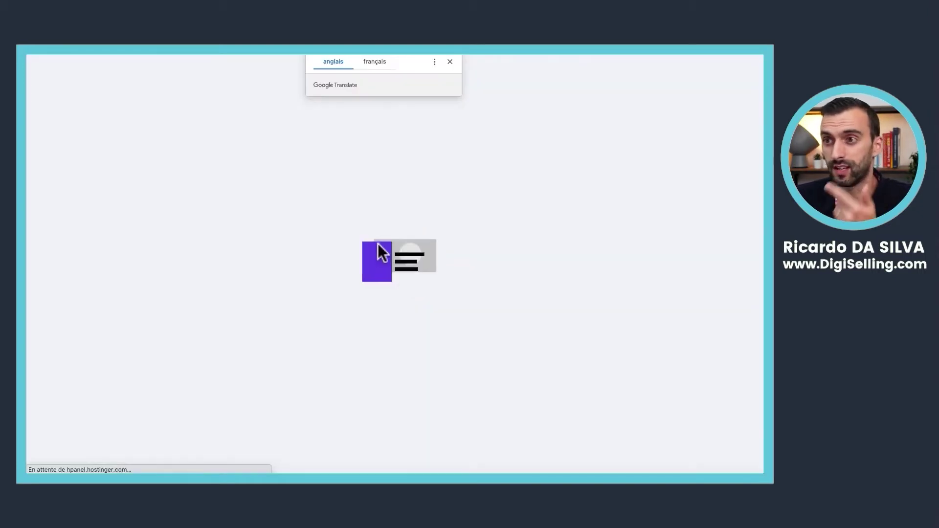
# Step: Close the Google Translate bar and the Zyro website builder card on the hPanel home page
pyautogui.click(450, 62)
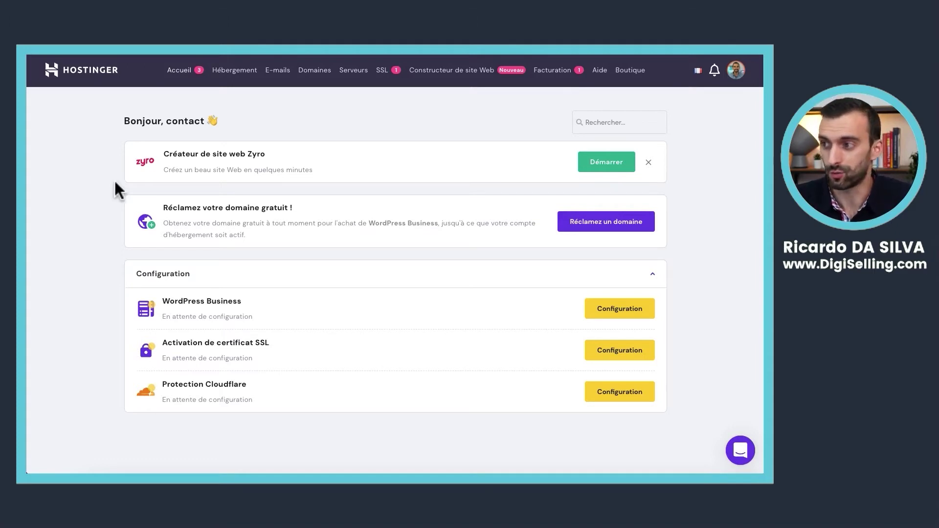
pyautogui.click(648, 161)
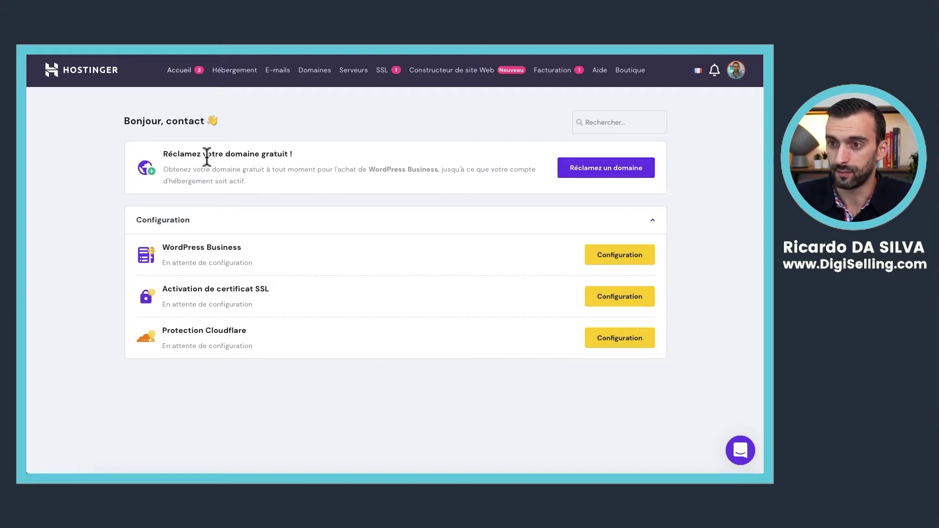
# Step: Claim wptutoricardo.com as the free domain and start its registration
pyautogui.click(612, 177)
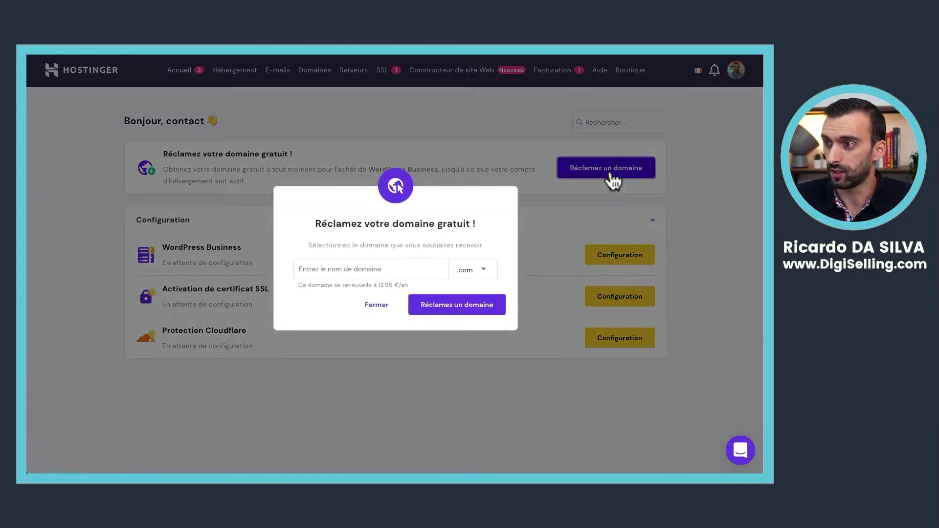
pyautogui.click(363, 267)
pyautogui.write('wpr')
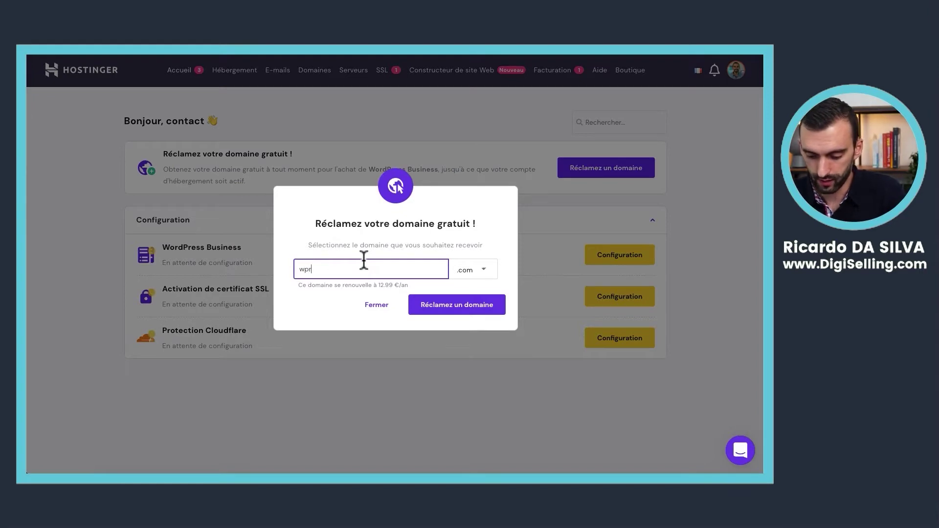
pyautogui.press('BackSpace')
pyautogui.write('tuto')
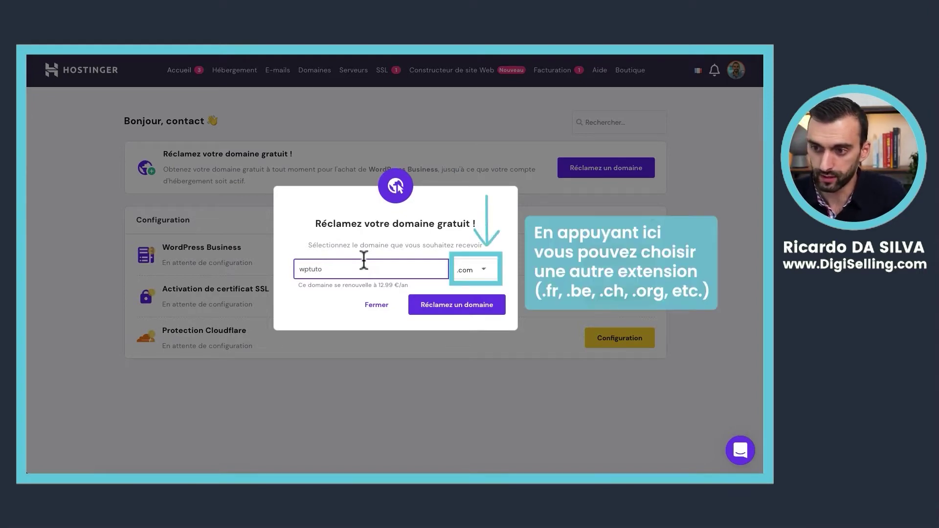
pyautogui.write('ricardo')
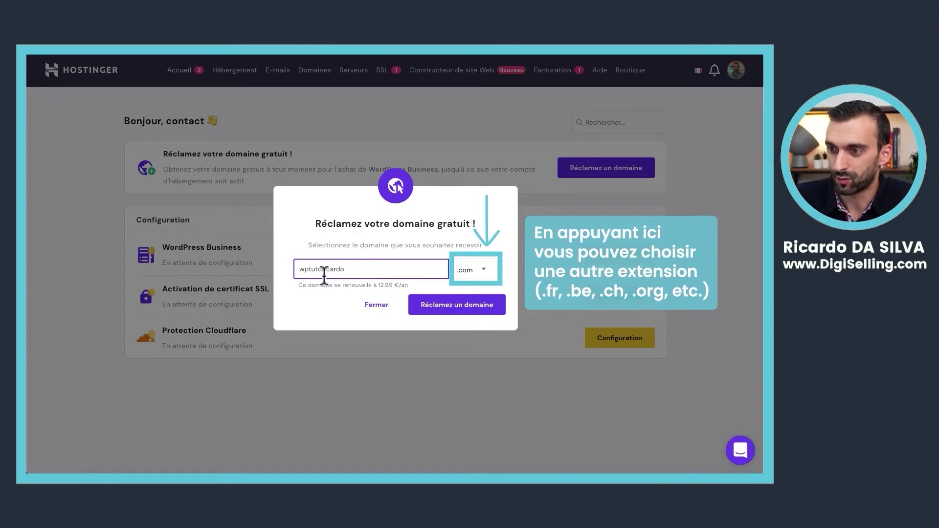
pyautogui.click(454, 308)
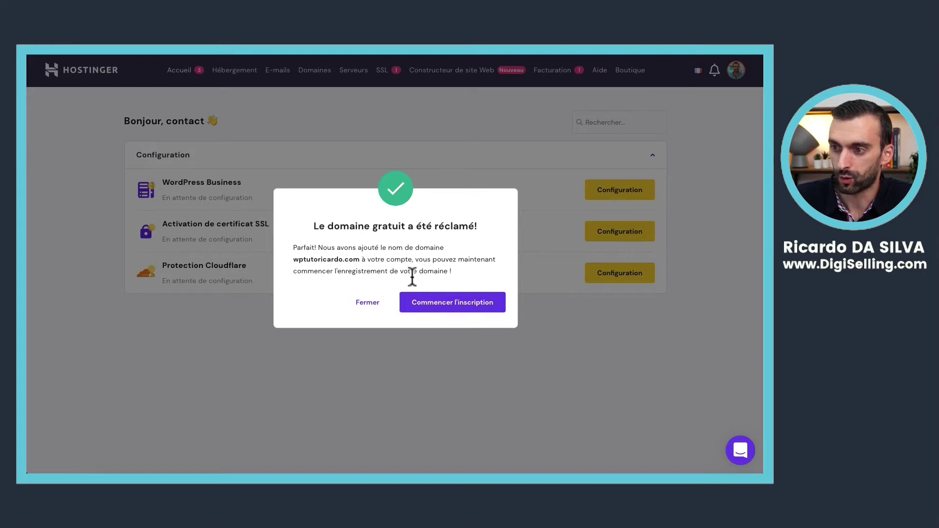
pyautogui.click(455, 305)
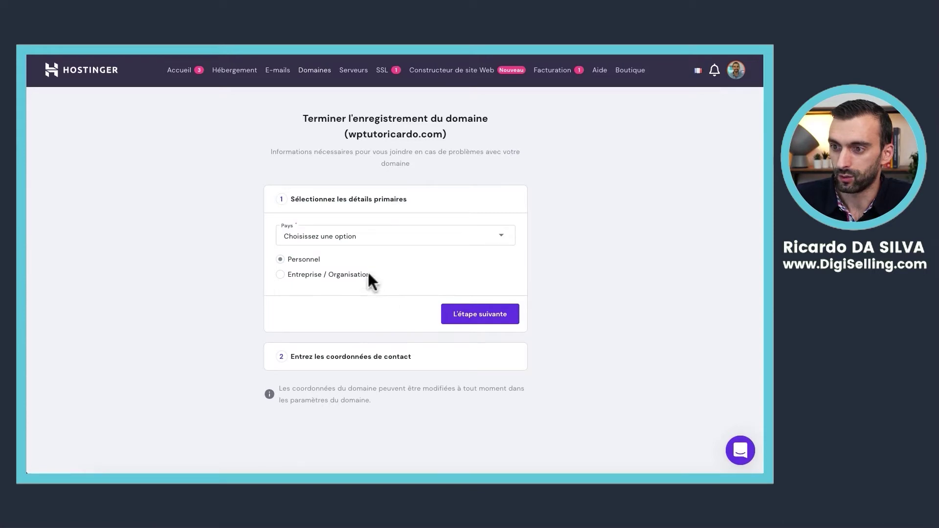
# Step: Set the registrant country to France and type to Entreprise / Organisation, then continue
pyautogui.click(351, 235)
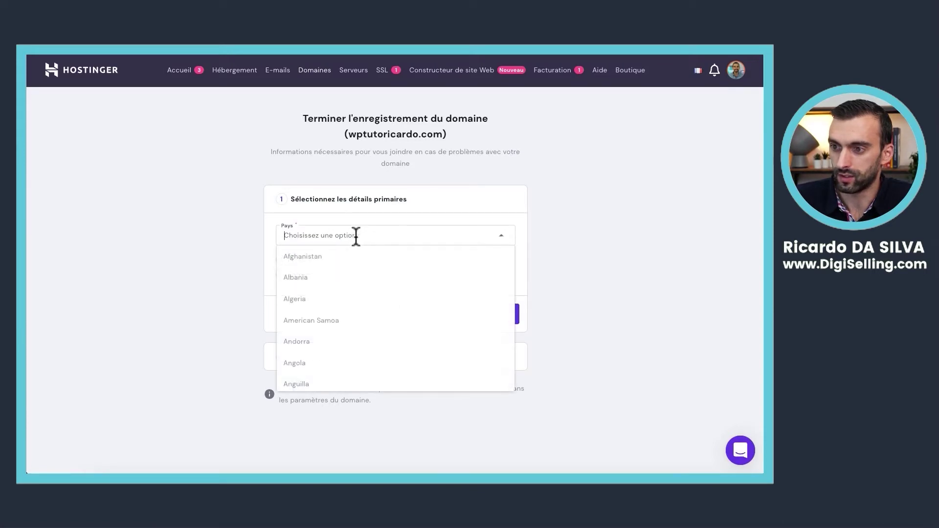
pyautogui.click(355, 235)
pyautogui.click(356, 236)
pyautogui.write('France')
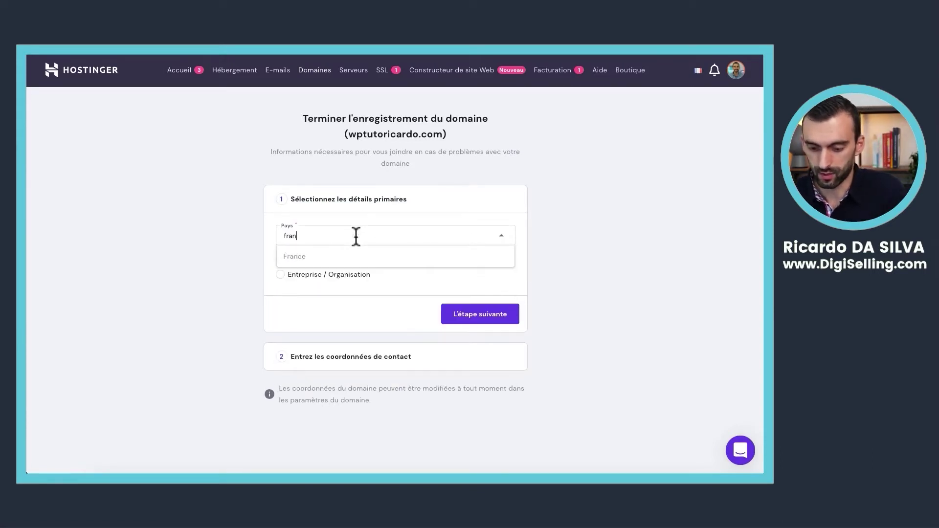
pyautogui.click(331, 257)
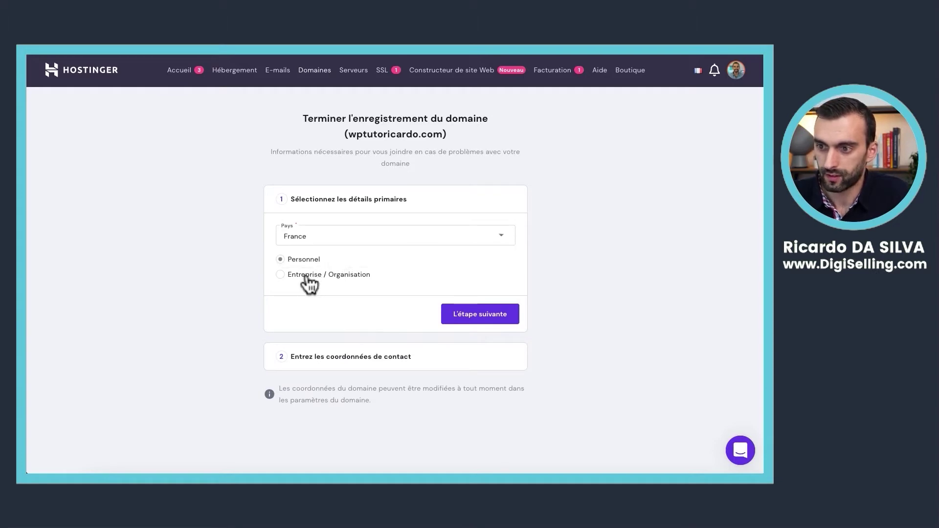
pyautogui.click(306, 278)
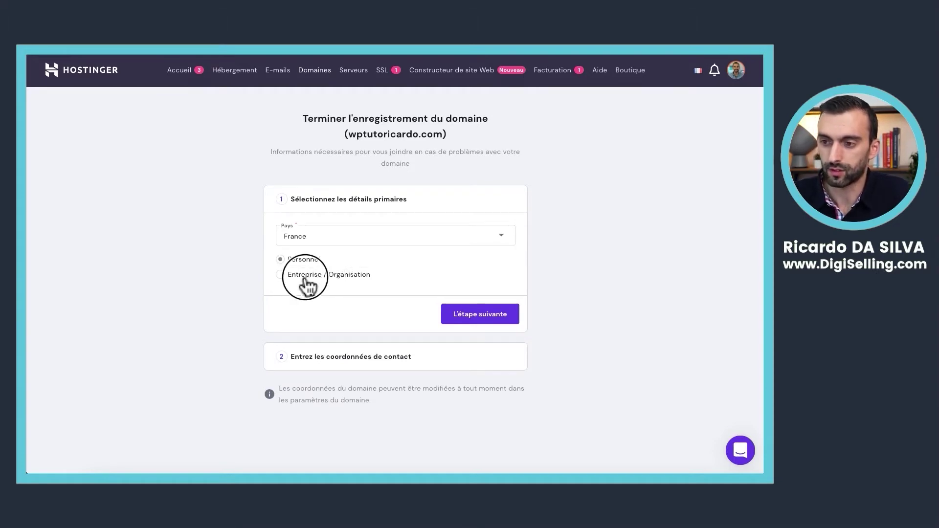
pyautogui.click(489, 325)
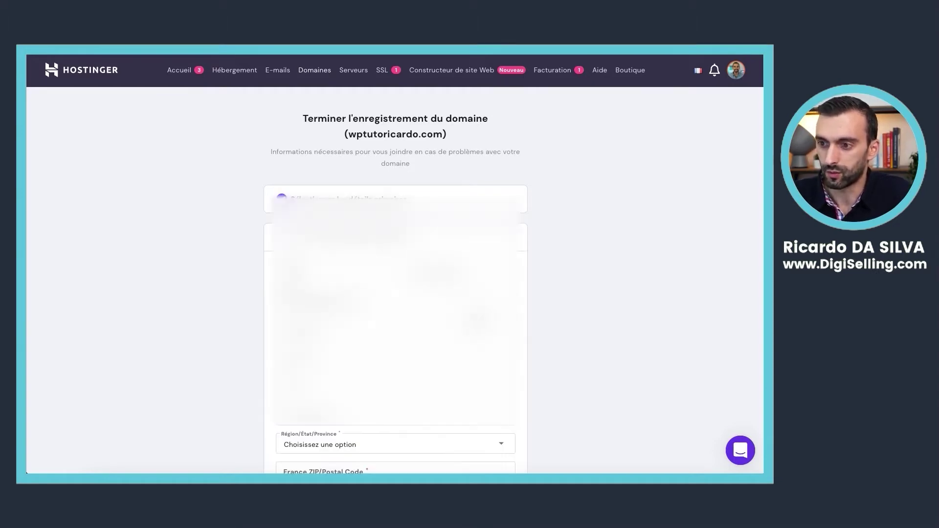
pyautogui.scroll(-1, 327, 308)
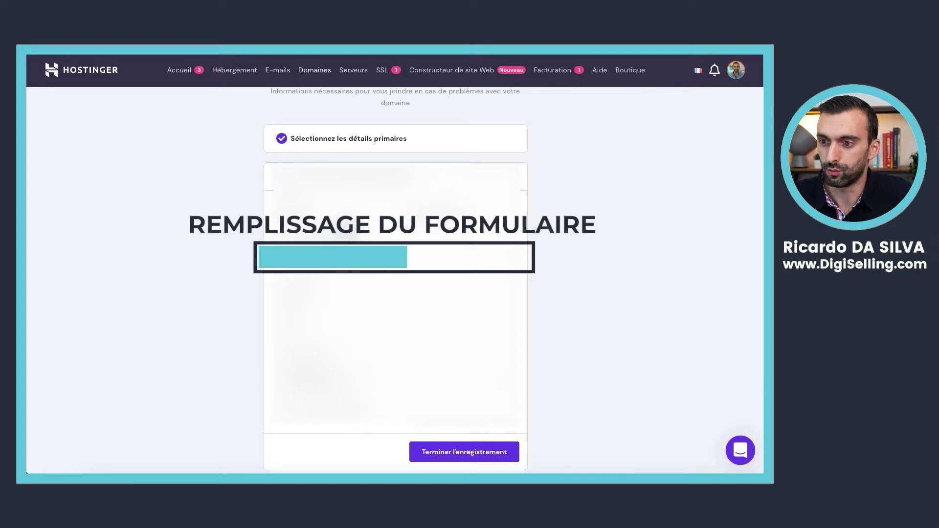
pyautogui.scroll(-1, 395, 294)
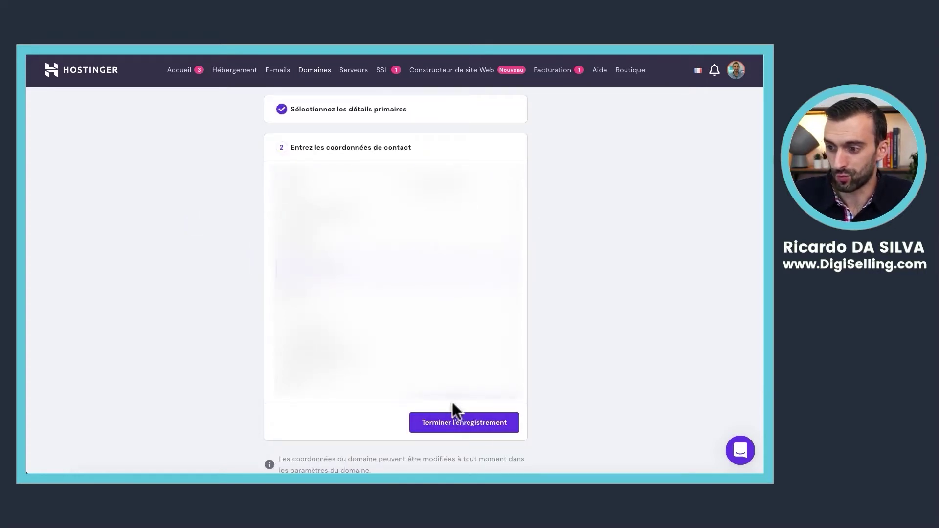
pyautogui.scroll(-1, 453, 409)
pyautogui.click(464, 399)
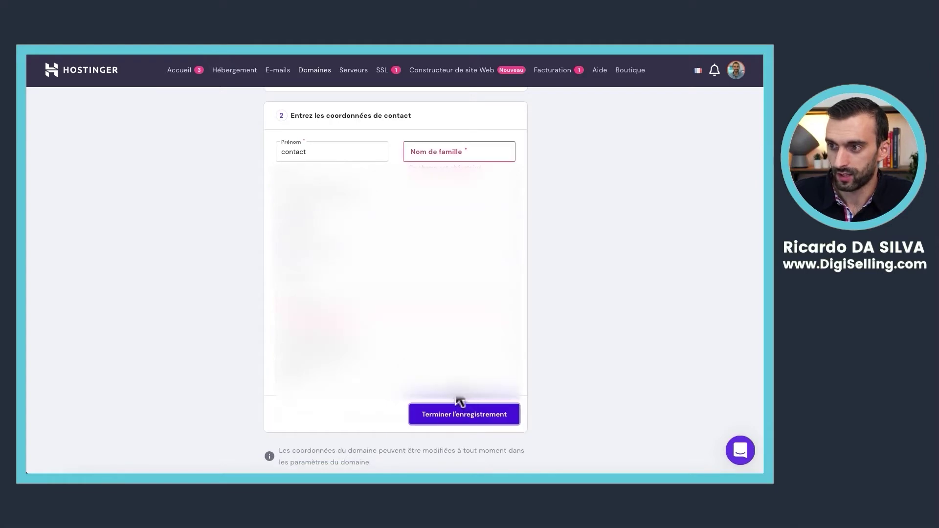
# Step: Enter the owner's first and last name and submit the domain registration
pyautogui.click(435, 153)
pyautogui.doubleClick(339, 153)
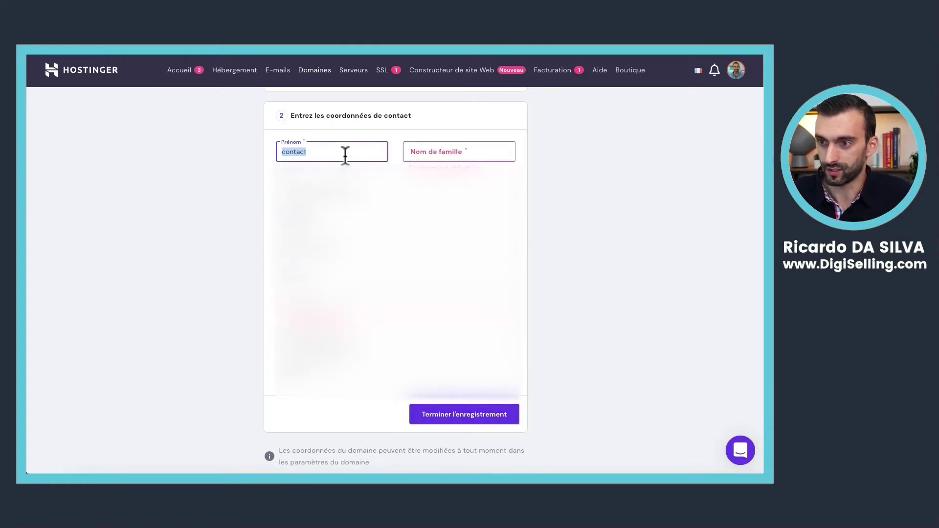
pyautogui.write('Ricrdo')
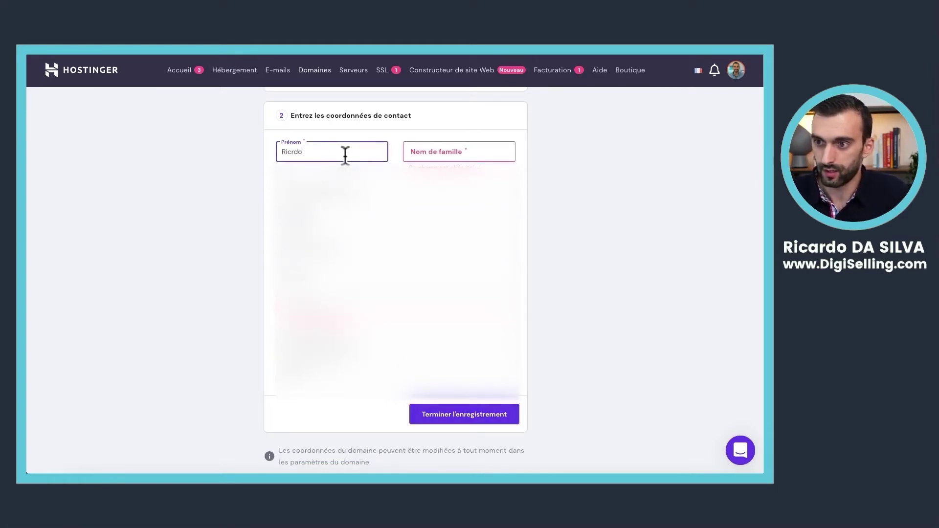
pyautogui.press('Tab')
pyautogui.doubleClick(327, 154)
pyautogui.write('Ricardo')
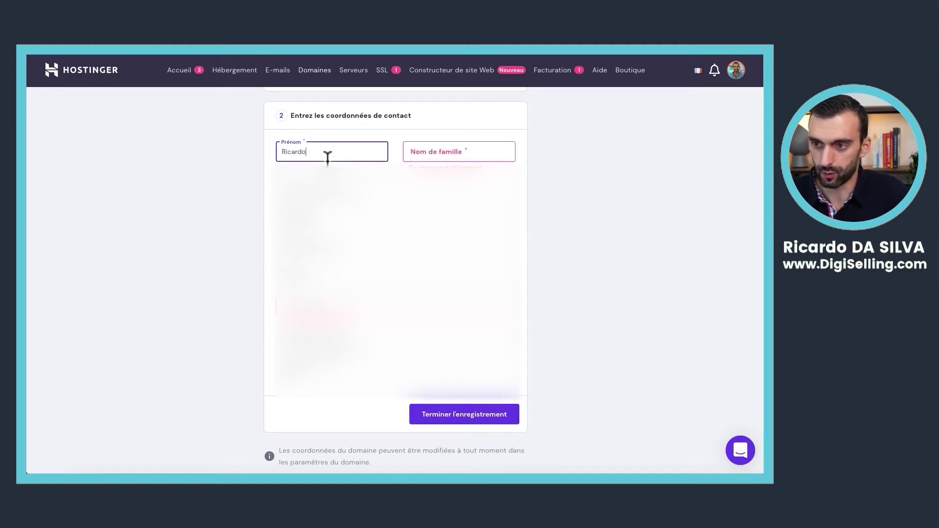
pyautogui.press('Tab')
pyautogui.write('Da Silva')
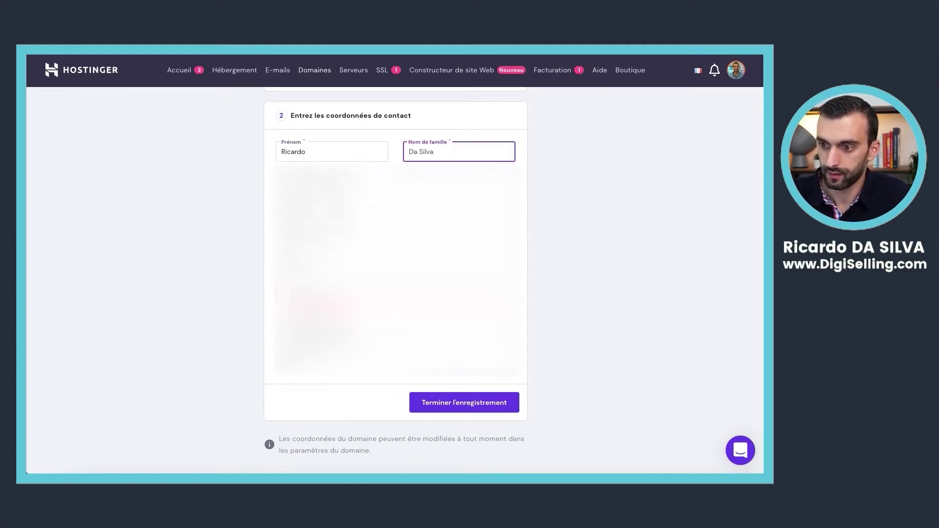
pyautogui.press('Tab')
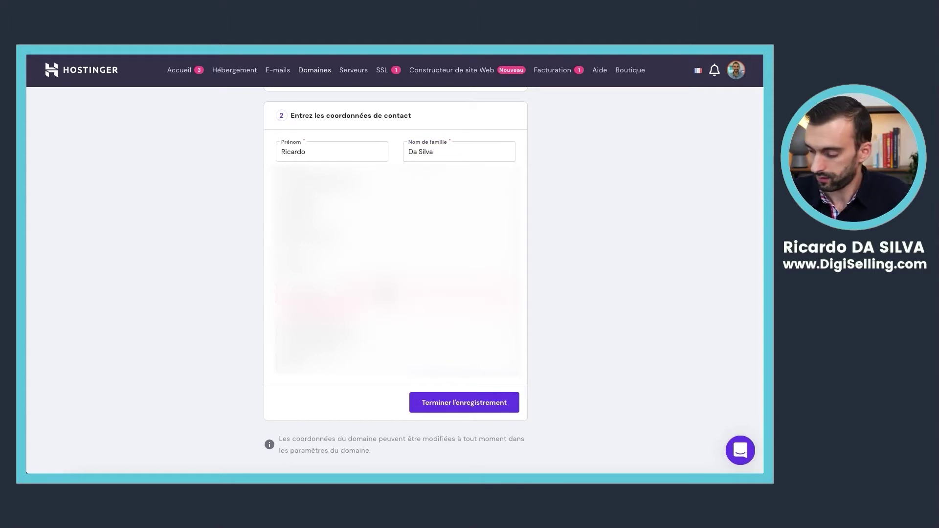
pyautogui.click(454, 396)
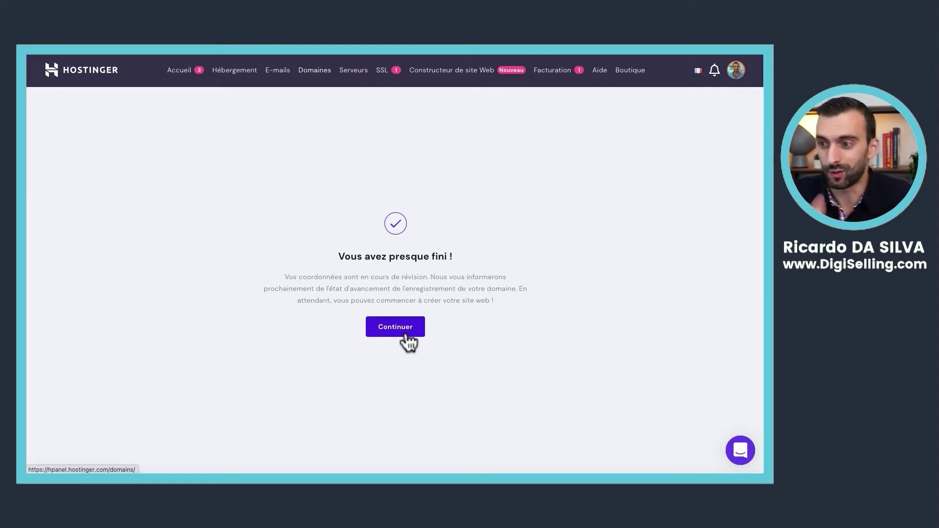
# Step: Go back to Accueil and start configuring the pending WordPress Business plan
pyautogui.click(401, 332)
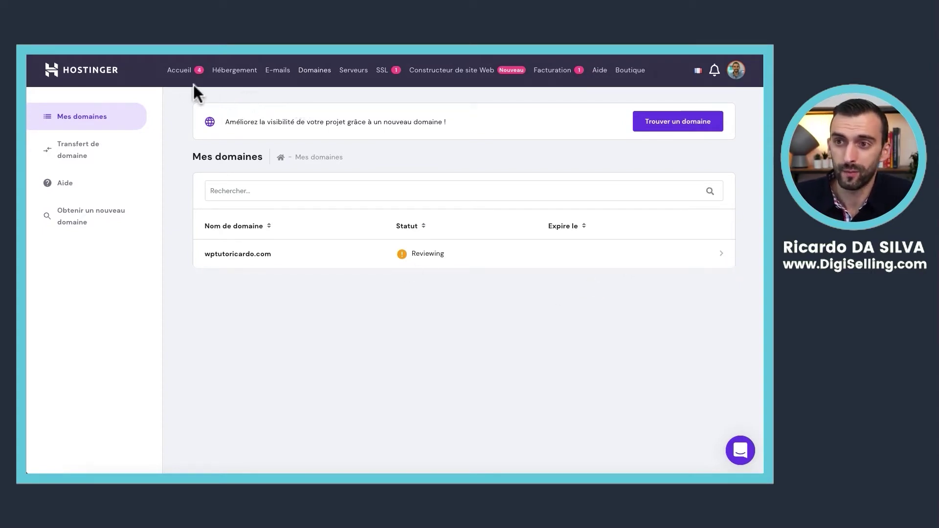
pyautogui.click(179, 78)
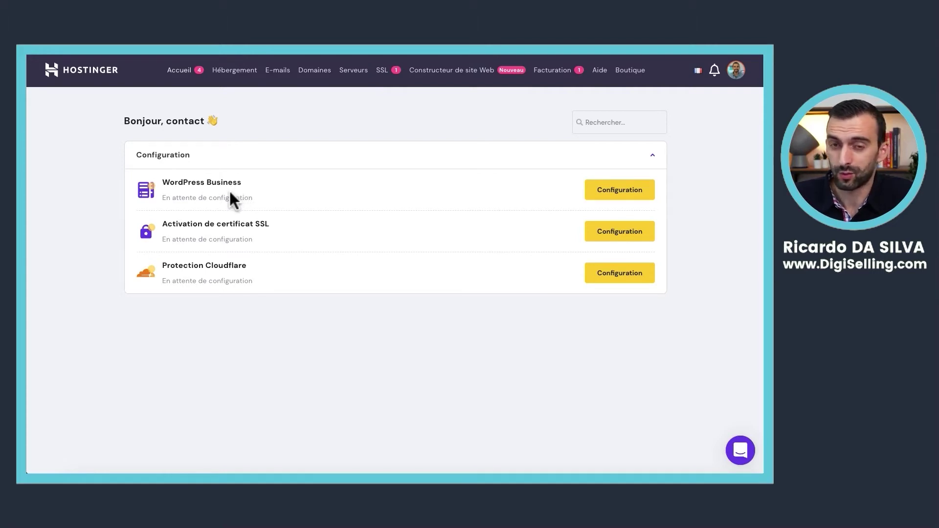
pyautogui.click(615, 195)
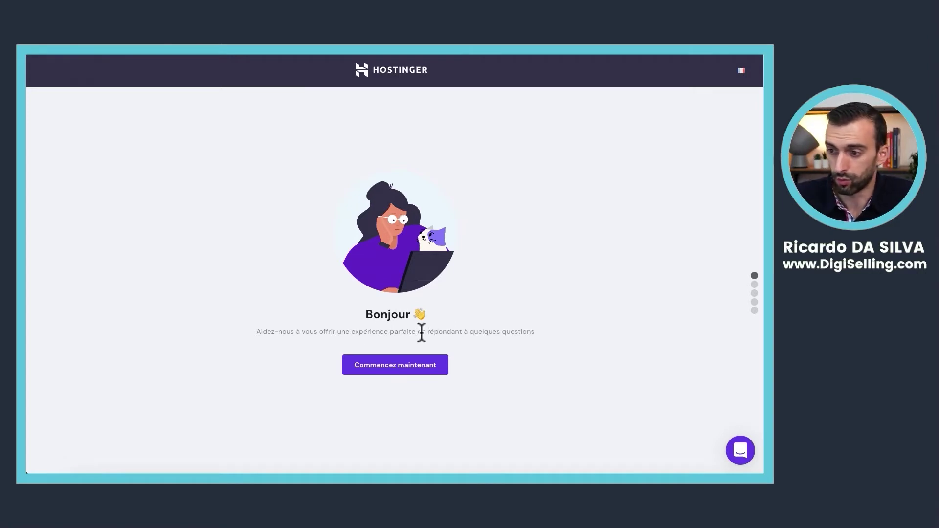
# Step: Start the setup questionnaire, skip the audience question, and select WordPress as the platform
pyautogui.click(392, 370)
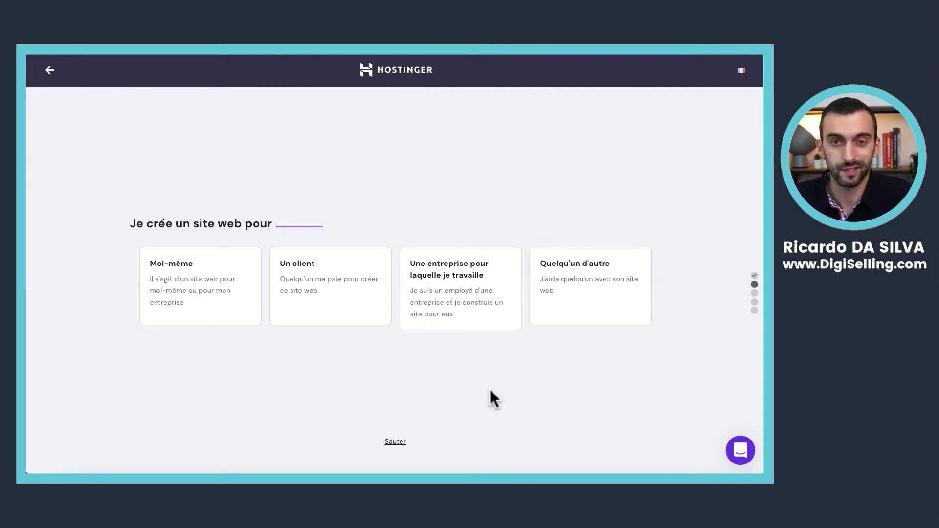
pyautogui.click(394, 442)
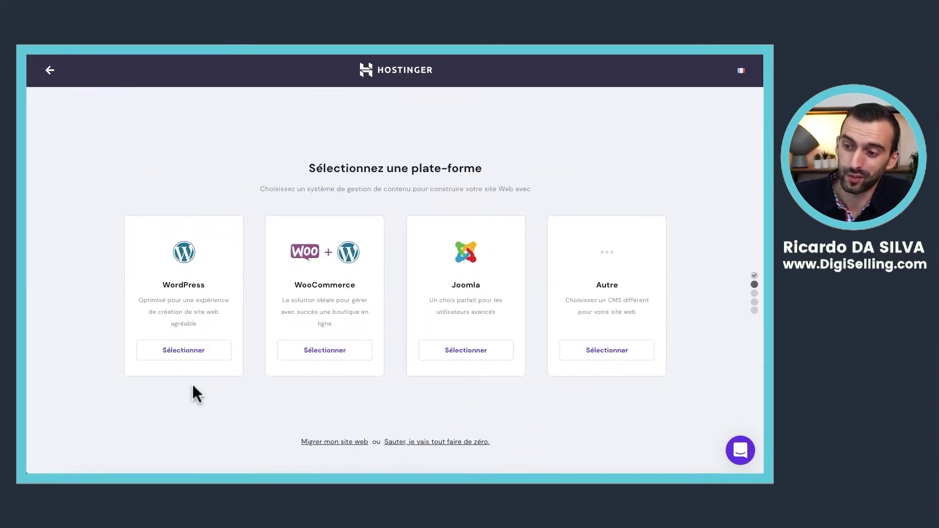
pyautogui.click(186, 350)
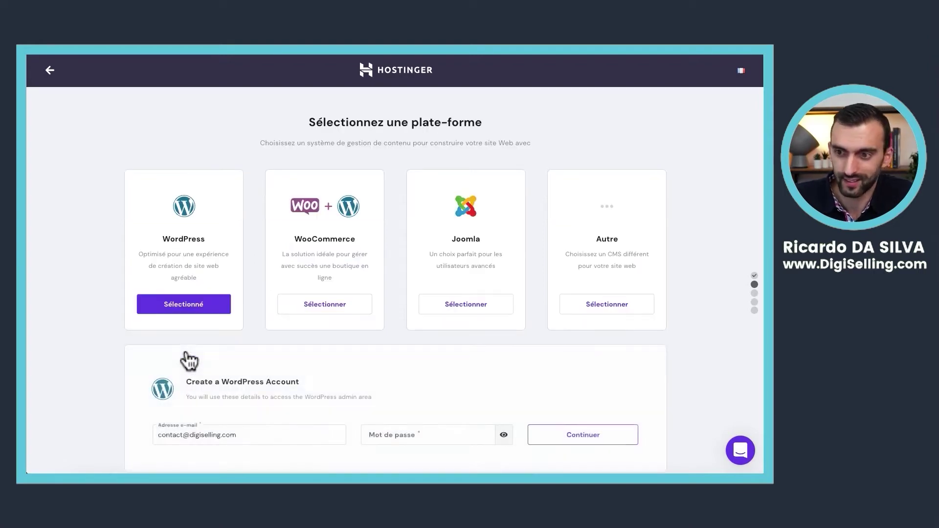
# Step: Enter the WordPress admin e-mail and password, check the password, and continue
pyautogui.scroll(-2, 272, 361)
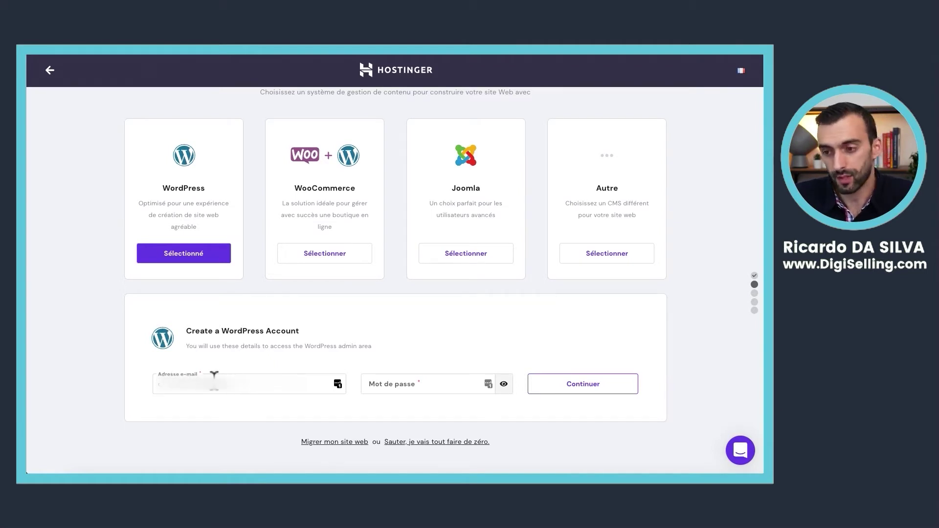
pyautogui.click(406, 384)
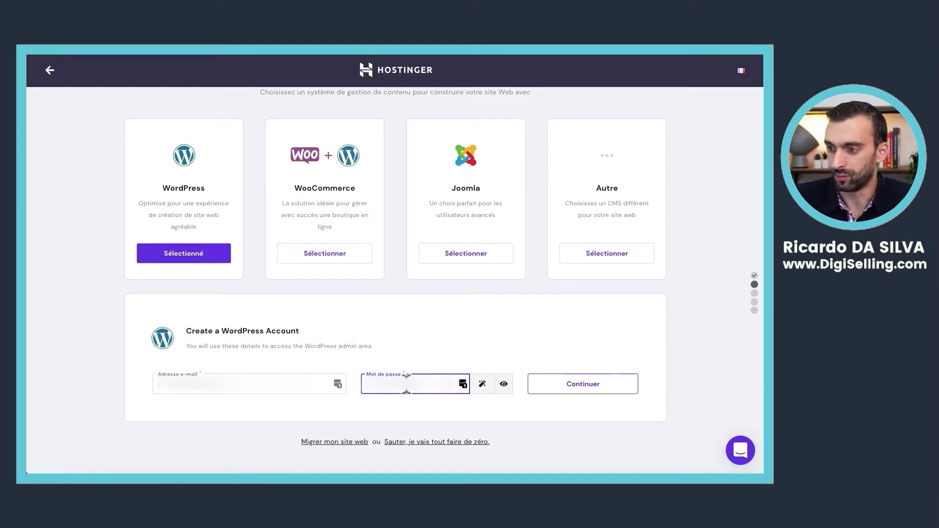
pyautogui.click(504, 384)
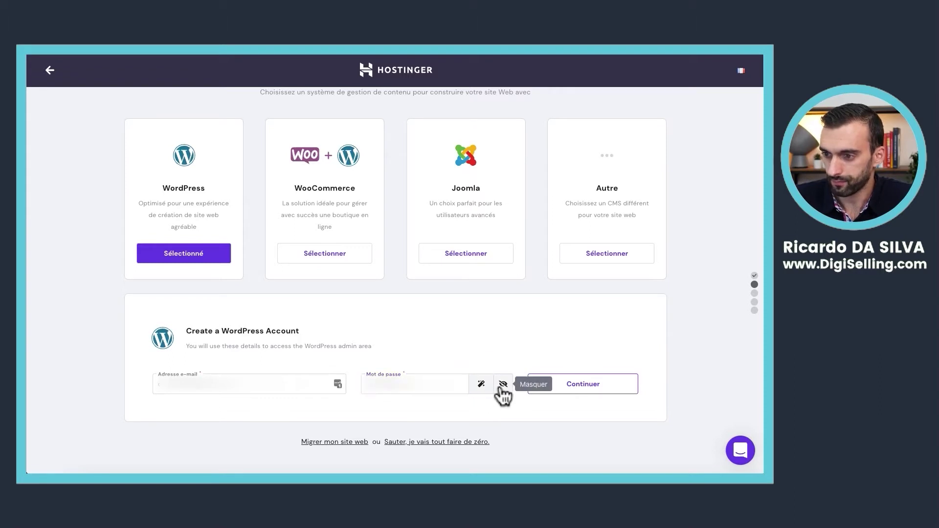
pyautogui.click(504, 384)
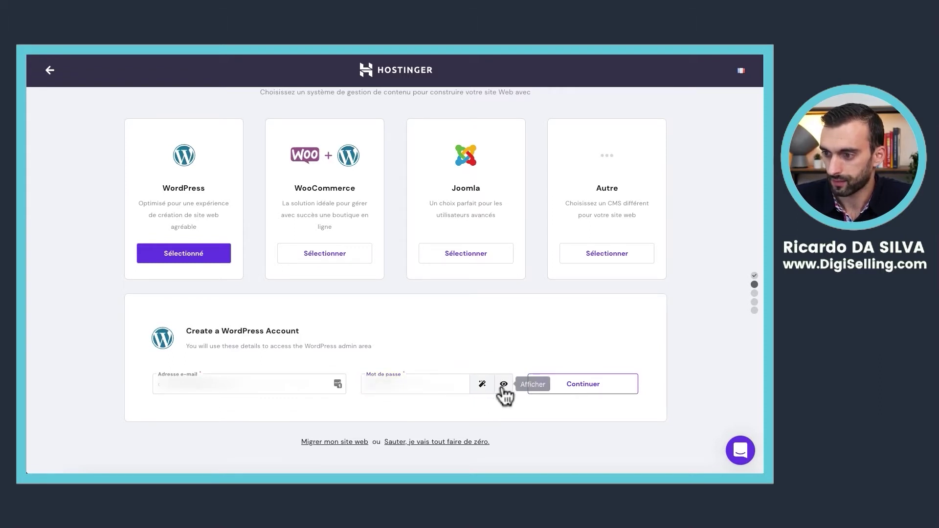
pyautogui.click(583, 387)
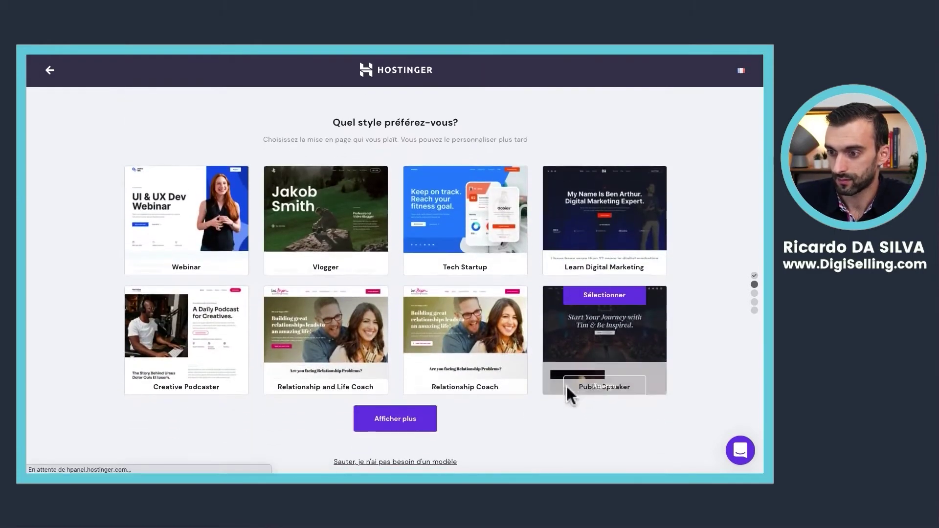
# Step: Skip the template, select wptutoricardo.com as the site's domain, and finish its registration
pyautogui.click(670, 129)
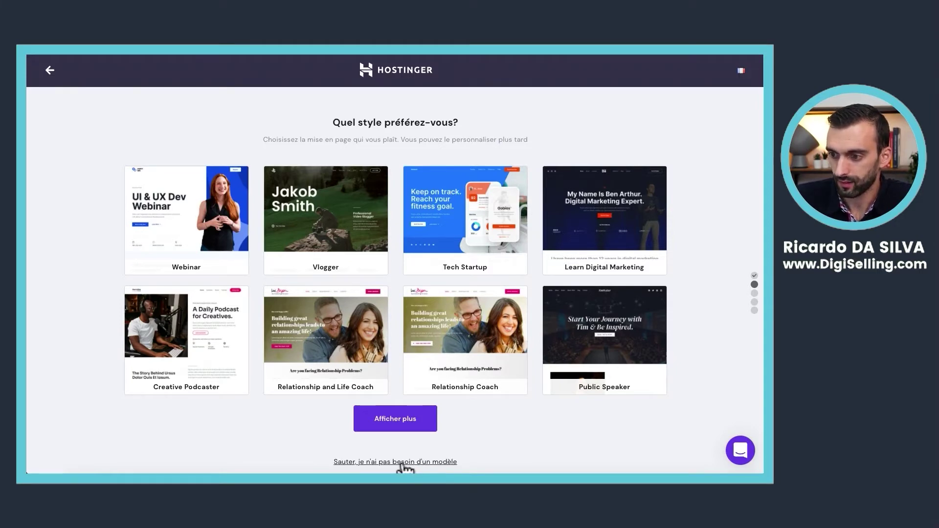
pyautogui.click(400, 462)
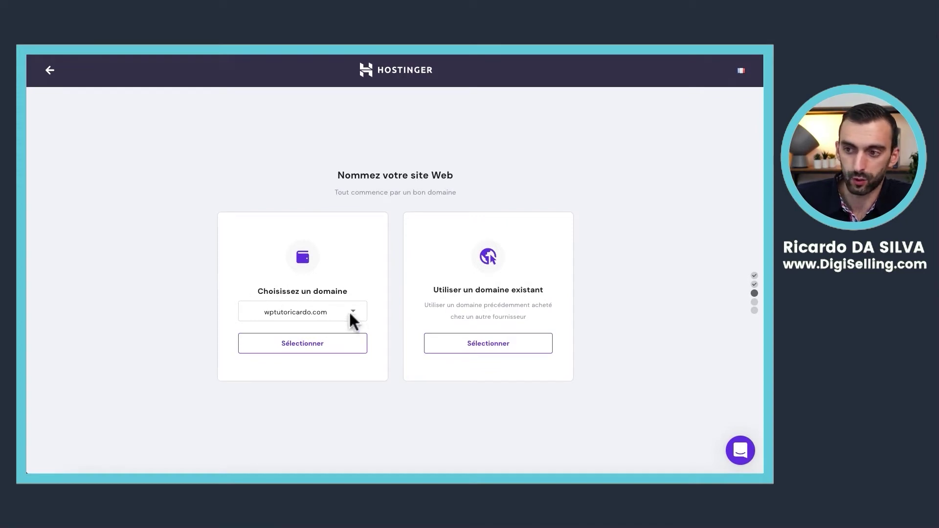
pyautogui.click(319, 311)
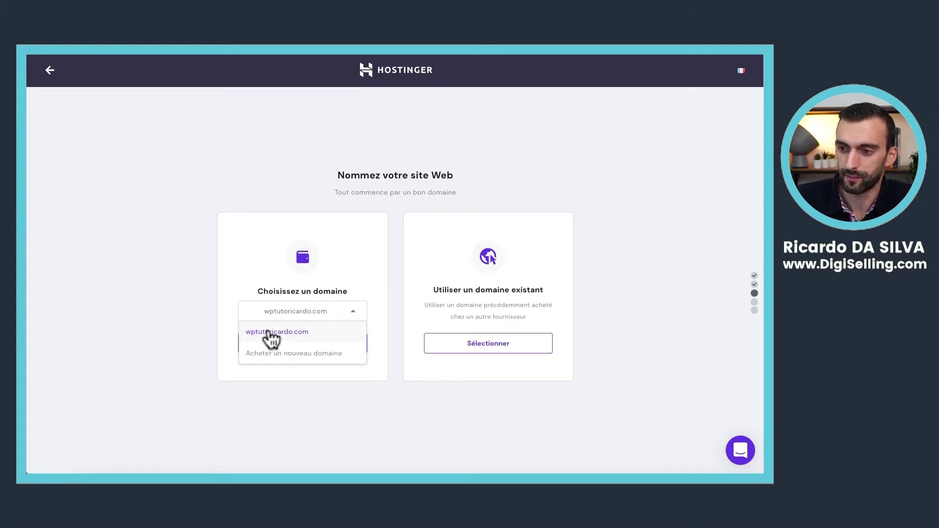
pyautogui.click(287, 333)
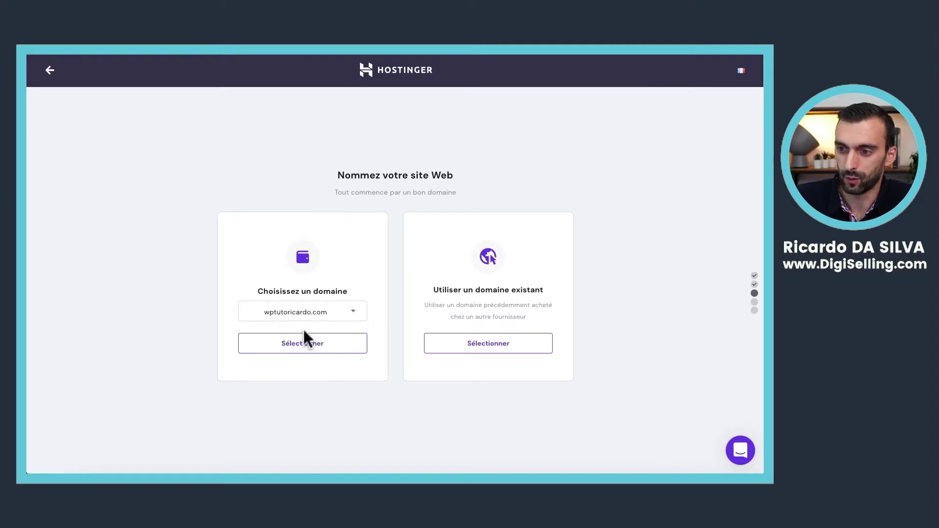
pyautogui.click(309, 349)
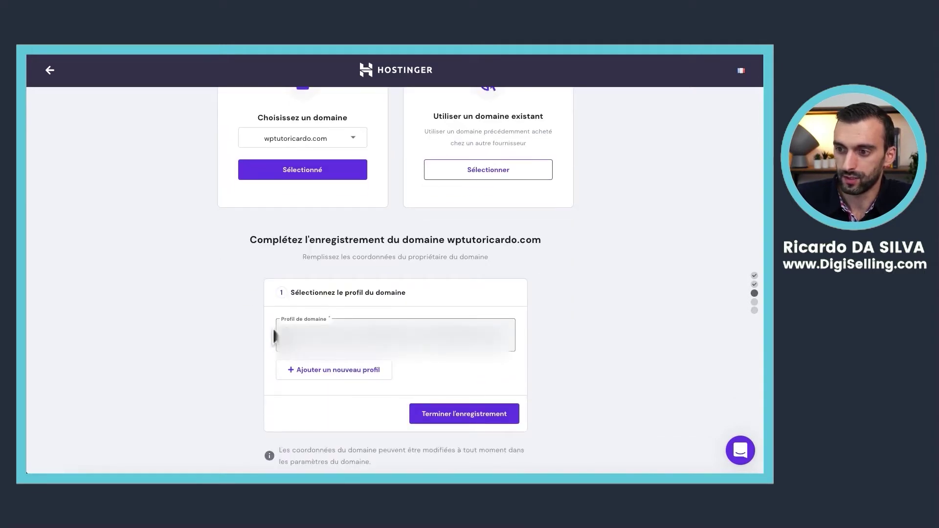
pyautogui.scroll(-1, 264, 321)
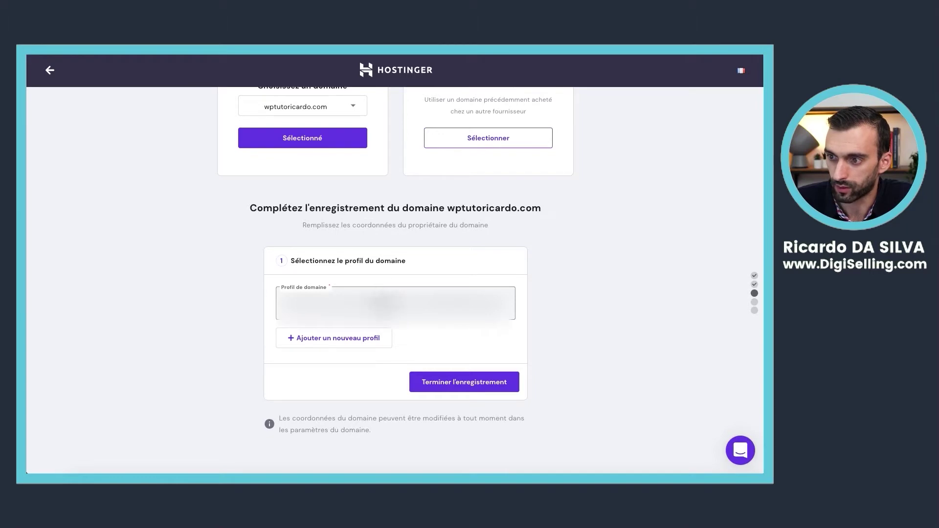
pyautogui.click(444, 386)
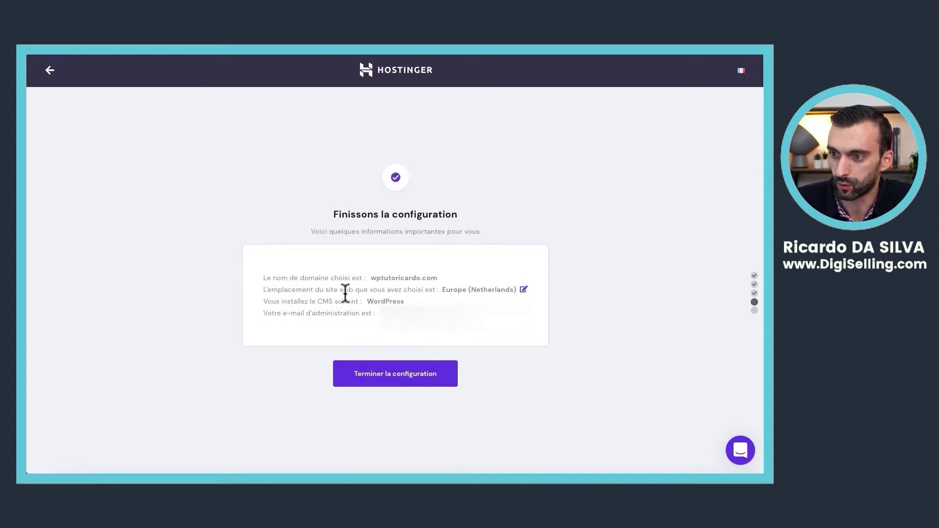
# Step: Confirm Europe (Netherlands) as the server location and launch the WordPress installation
pyautogui.click(523, 289)
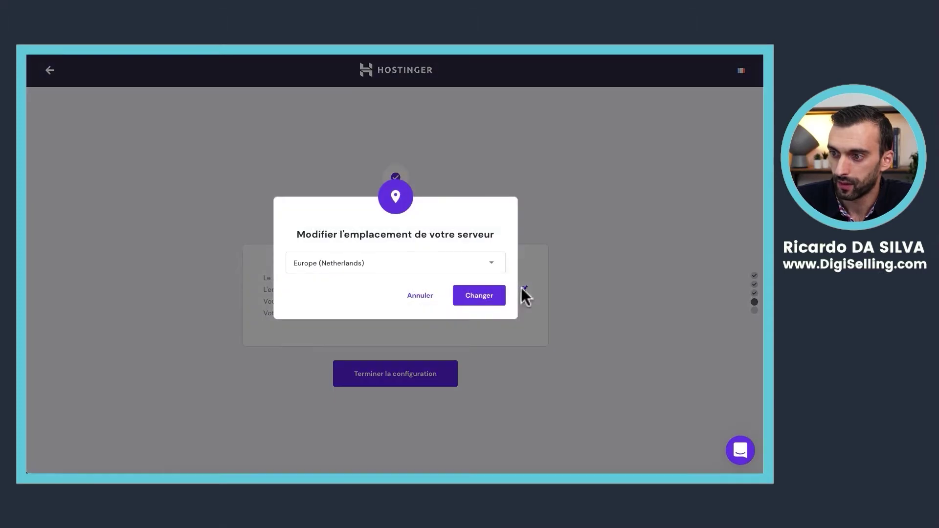
pyautogui.click(474, 268)
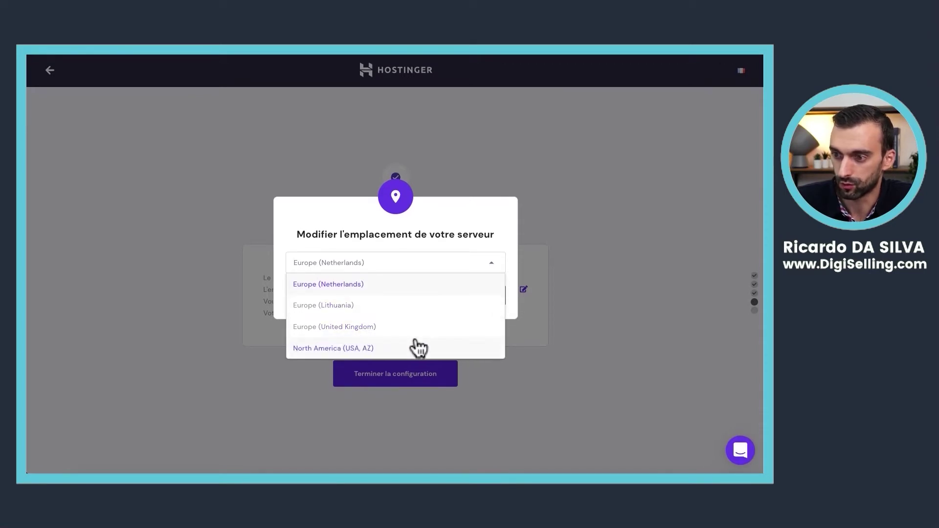
pyautogui.click(332, 287)
pyautogui.click(368, 264)
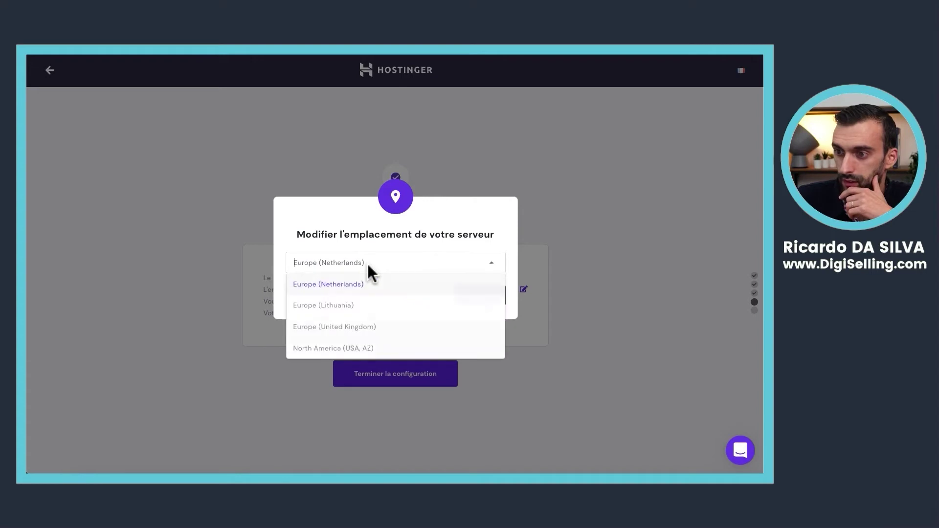
pyautogui.click(348, 292)
pyautogui.click(478, 299)
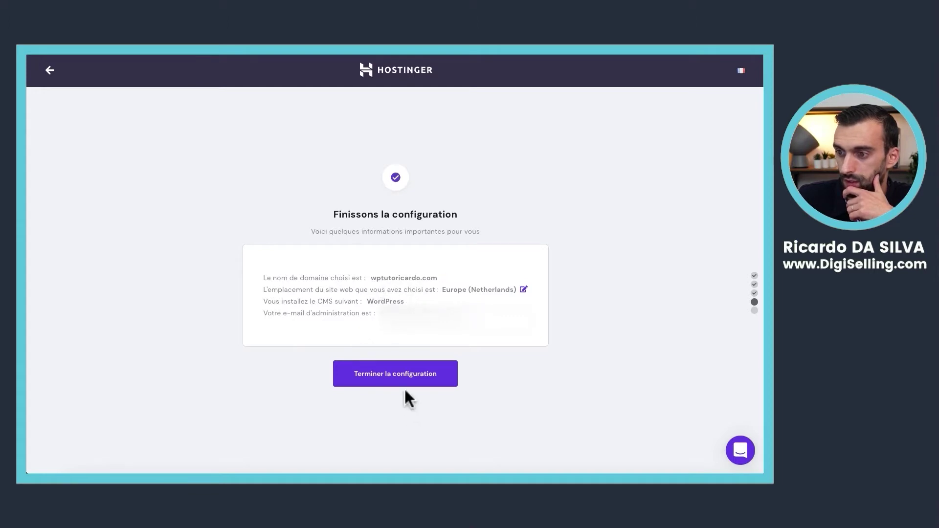
pyautogui.click(392, 378)
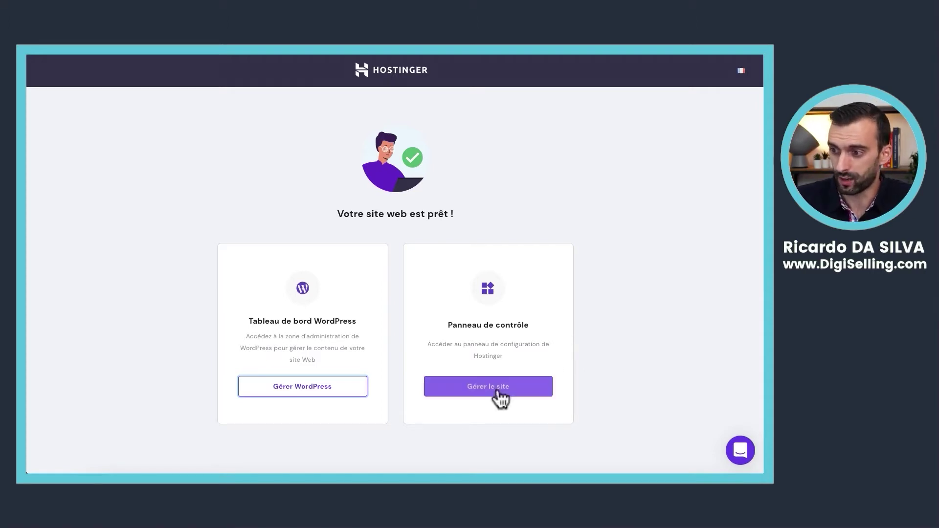
# Step: Open 'Gérer le site' and 'Gérer WordPress' each in a new browser tab
pyautogui.rightClick(500, 389)
pyautogui.click(549, 320)
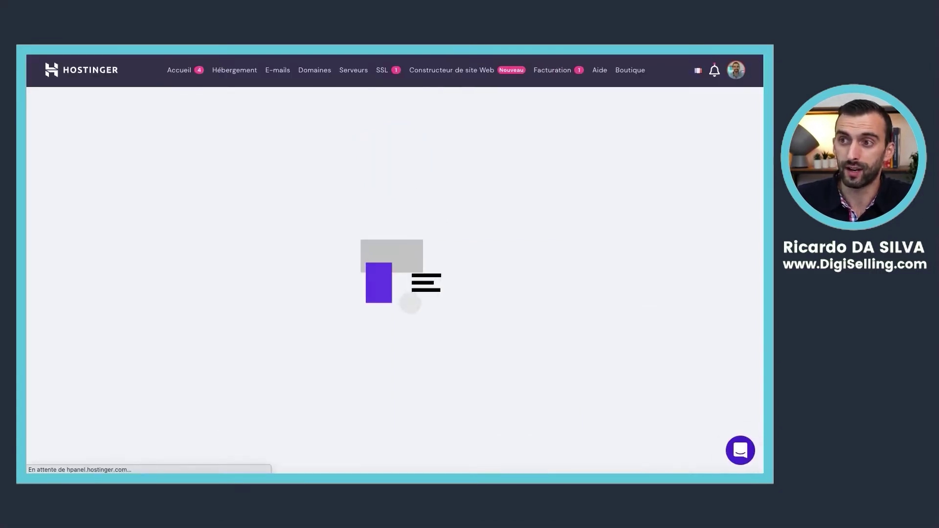
pyautogui.hotkey('ctrl', 'shift', 'Tab')
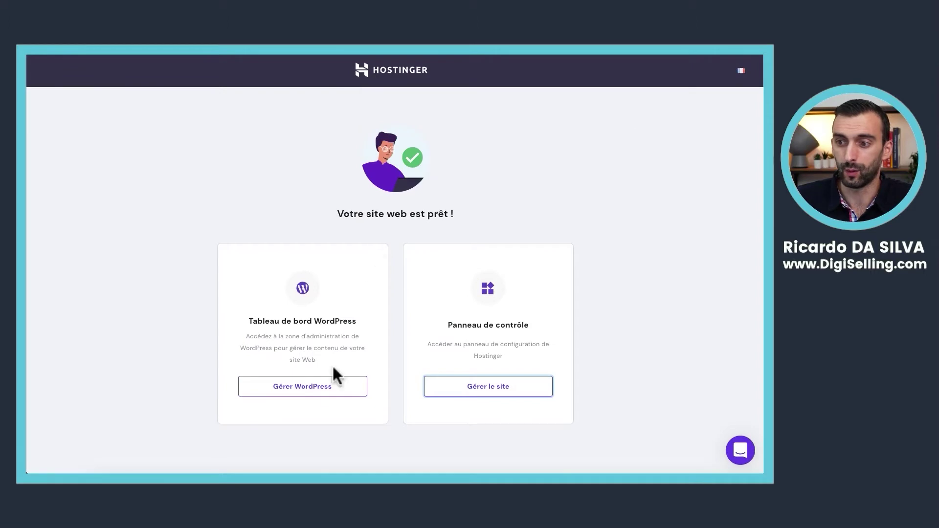
pyautogui.rightClick(313, 389)
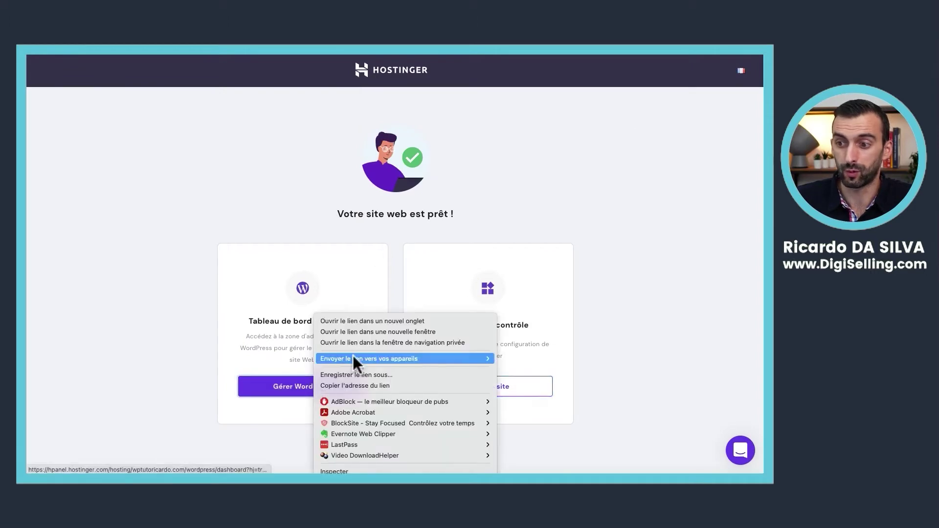
pyautogui.click(366, 321)
pyautogui.hotkey('ctrl', 'Tab')
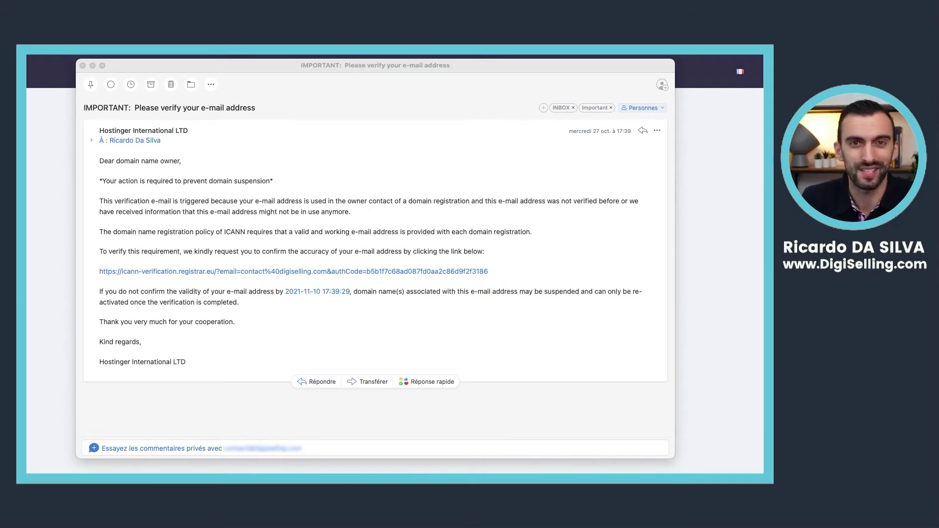
# Step: Open the verification e-mail's link and confirm the domain contact address with 'Verify email'
pyautogui.click(226, 249)
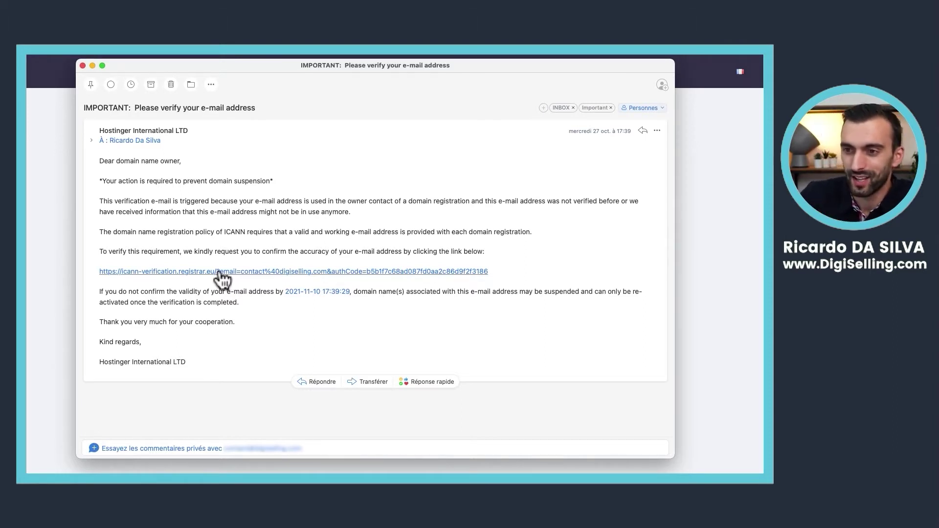
pyautogui.click(177, 272)
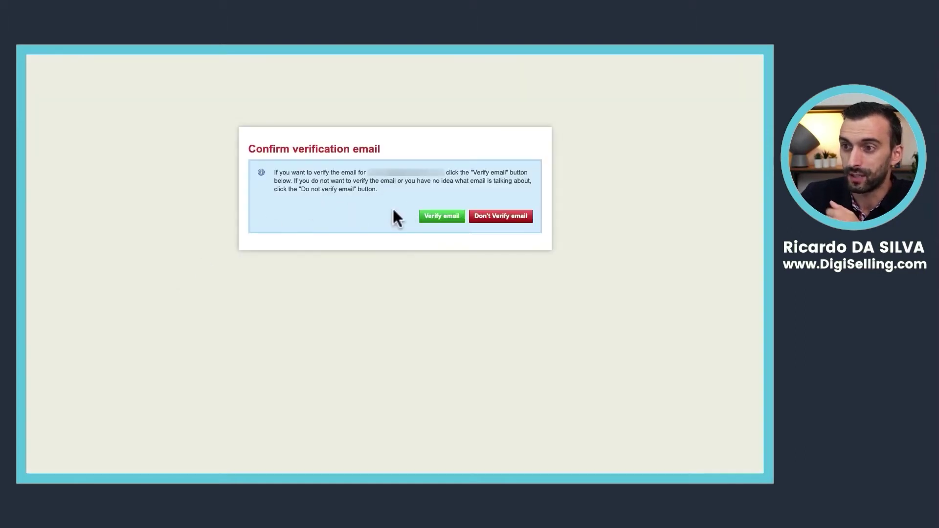
pyautogui.click(440, 217)
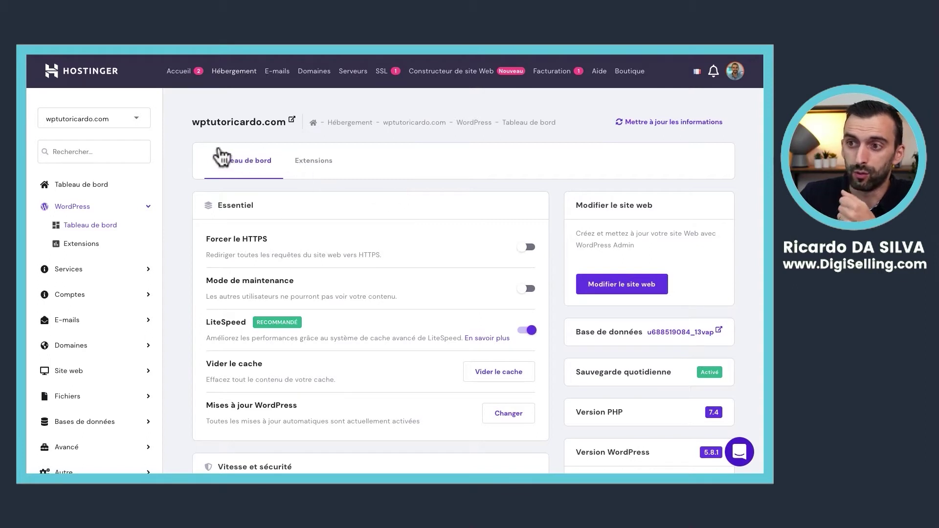
pyautogui.click(181, 73)
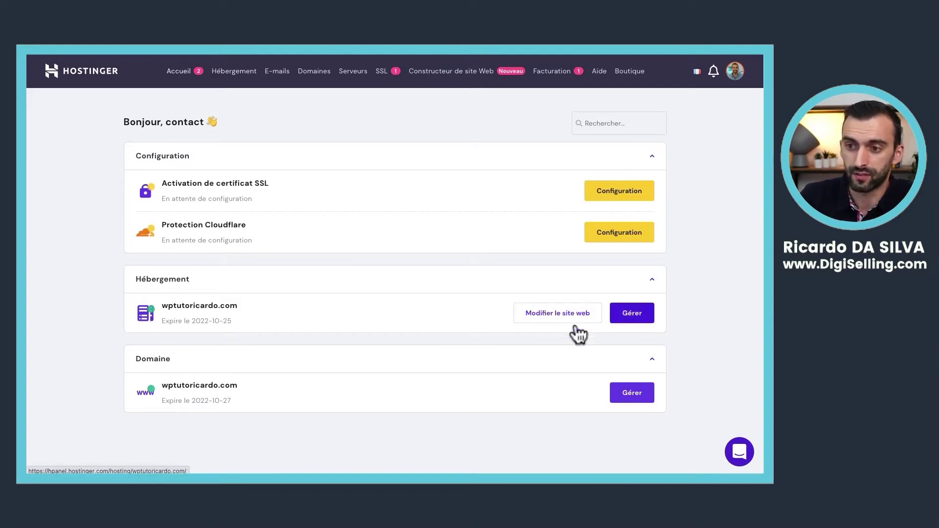
pyautogui.click(631, 318)
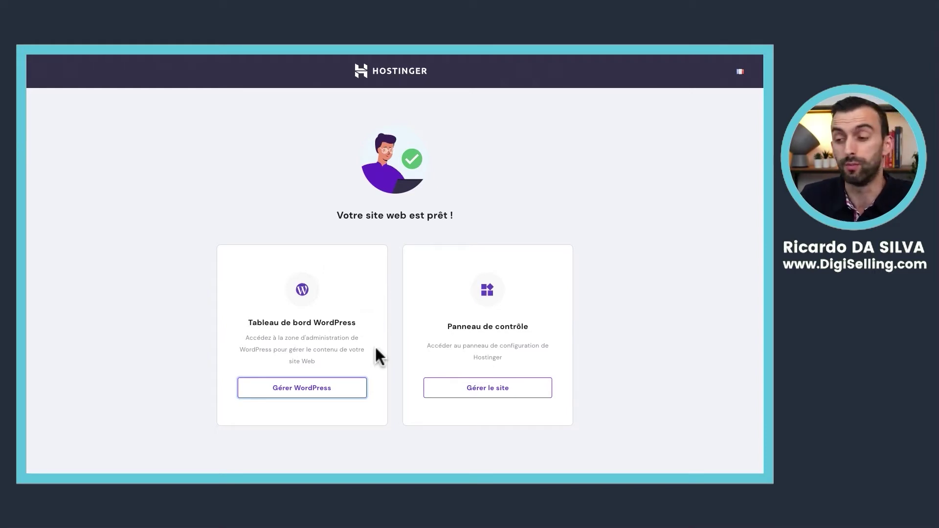
pyautogui.click(310, 388)
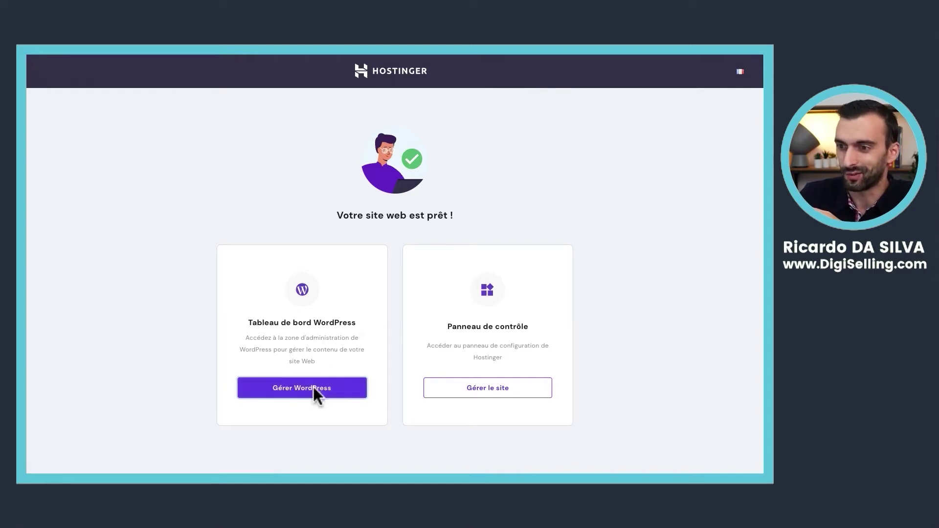
pyautogui.click(486, 399)
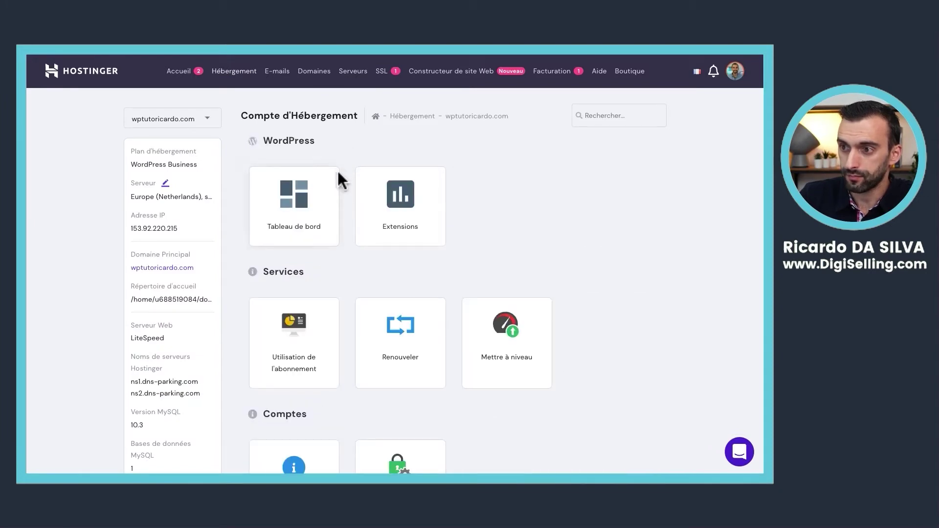
pyautogui.click(294, 205)
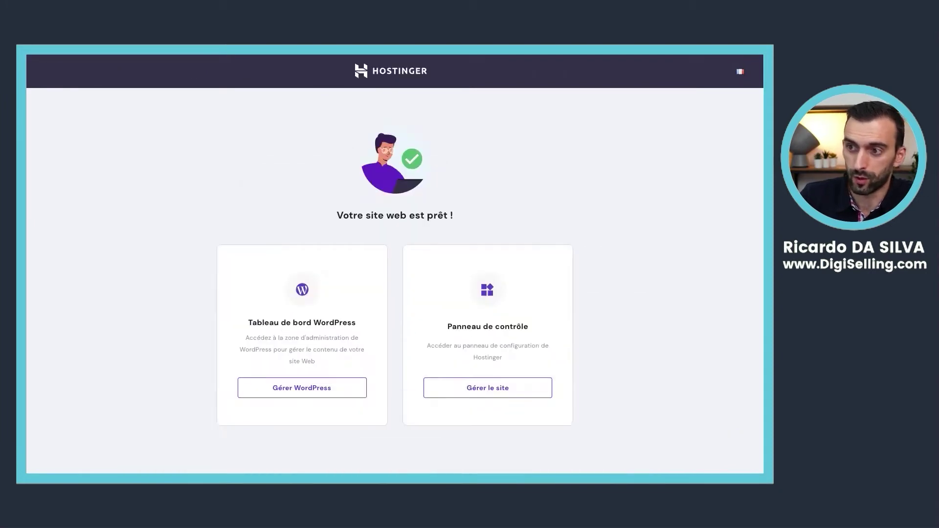
pyautogui.click(325, 389)
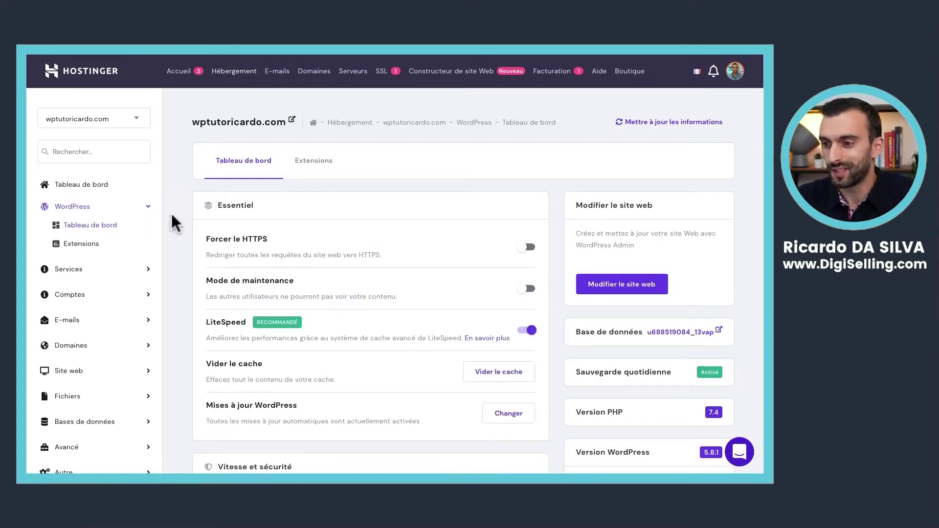
# Step: Open the live wptutoricardo.com site and load its /wp-admin address
pyautogui.click(258, 122)
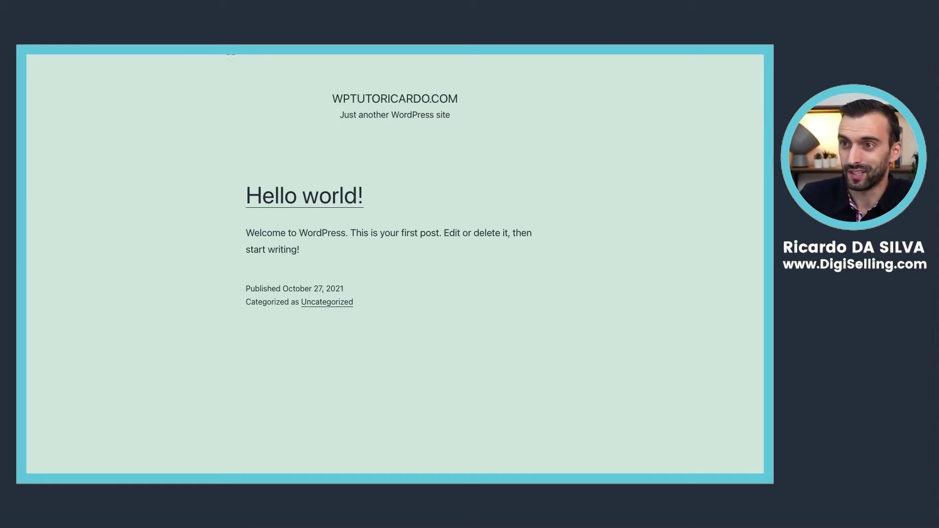
pyautogui.click(240, 55)
pyautogui.write('login')
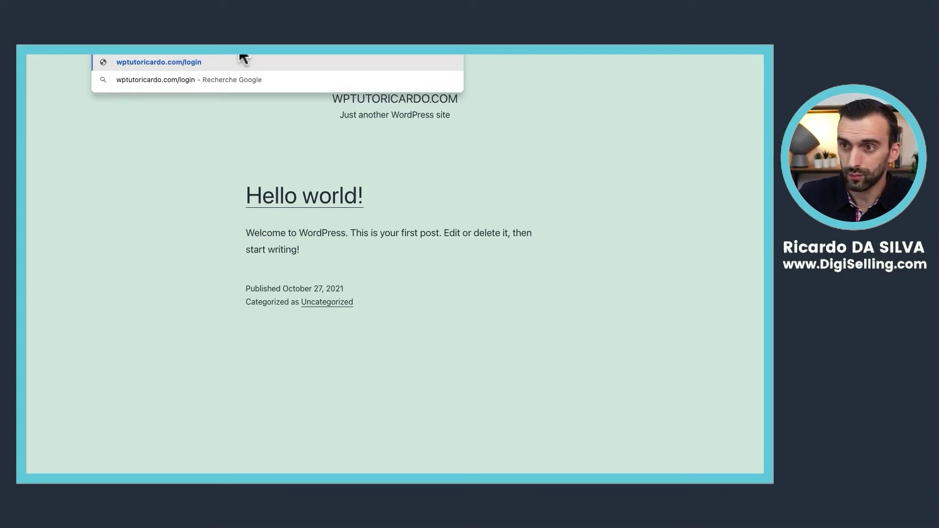
pyautogui.press('BackSpace')
pyautogui.press('BackSpace')
pyautogui.press('BackSpace')
pyautogui.press('BackSpace')
pyautogui.press('BackSpace')
pyautogui.write('wp')
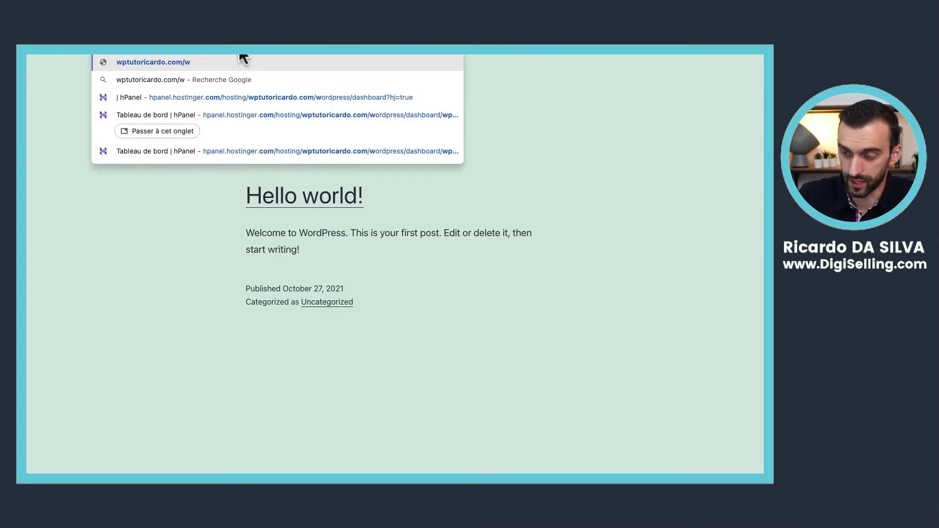
pyautogui.write('-admin')
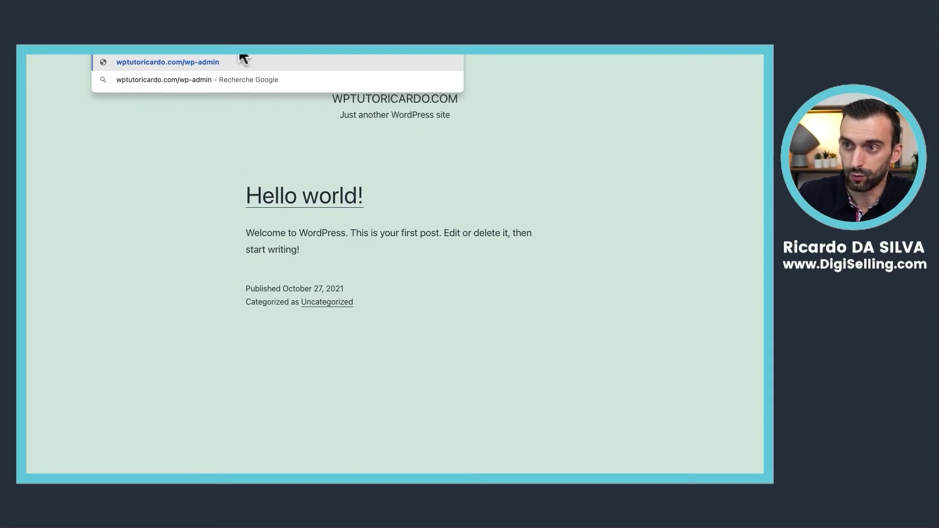
pyautogui.press('Return')
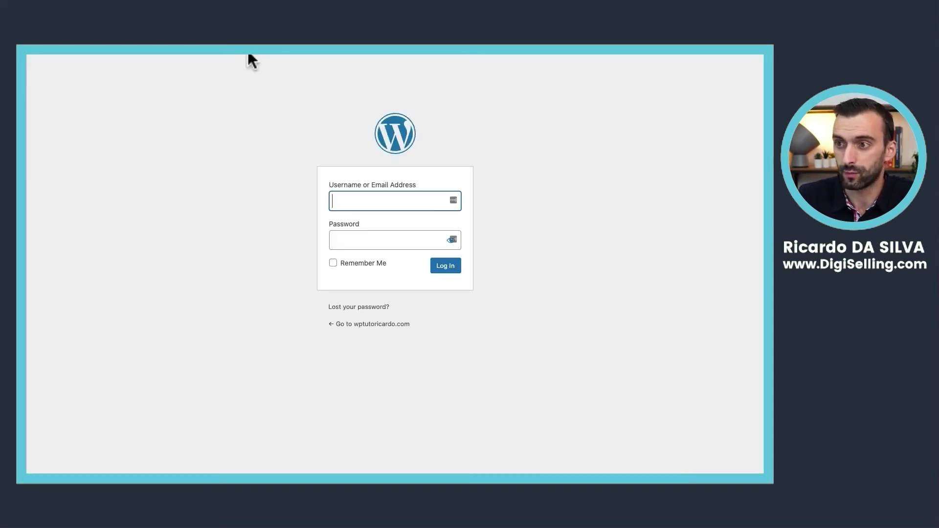
# Step: Try loading the site's /login address
pyautogui.click(435, 58)
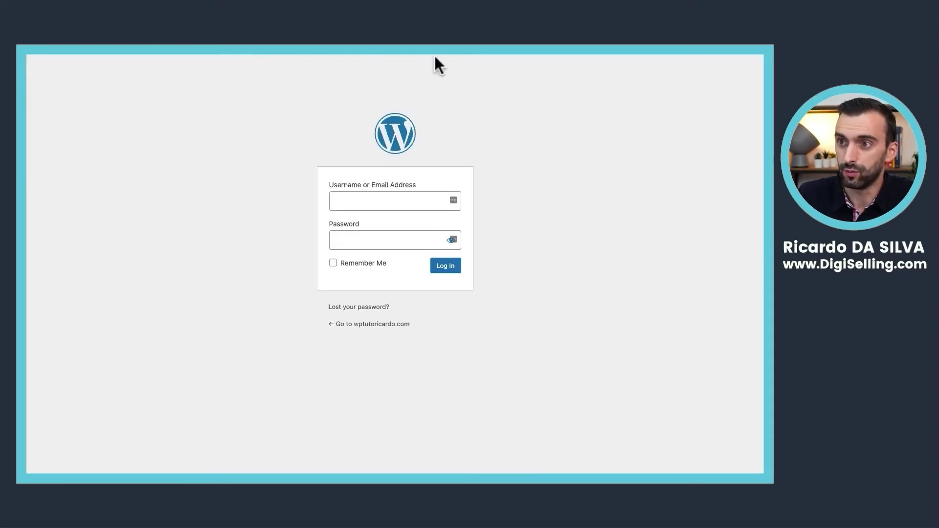
pyautogui.press('BackSpace')
pyautogui.write('login')
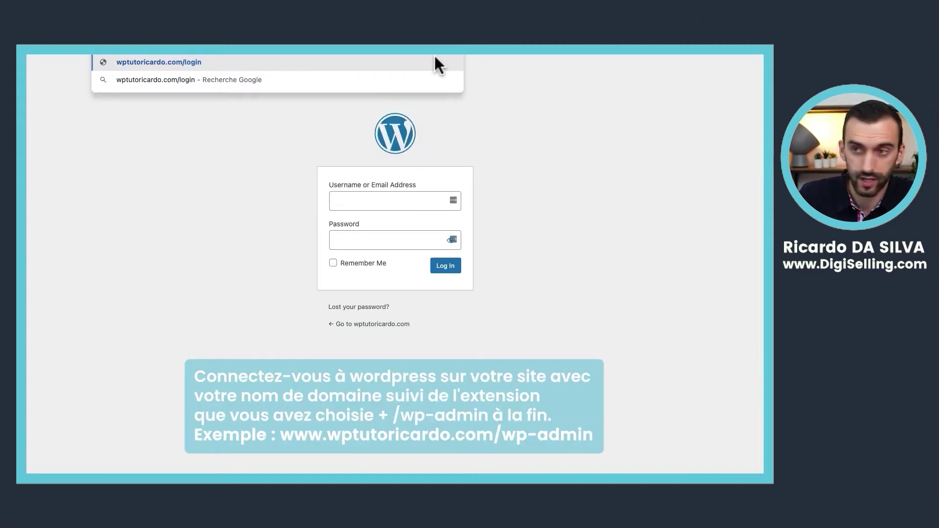
pyautogui.press('Return')
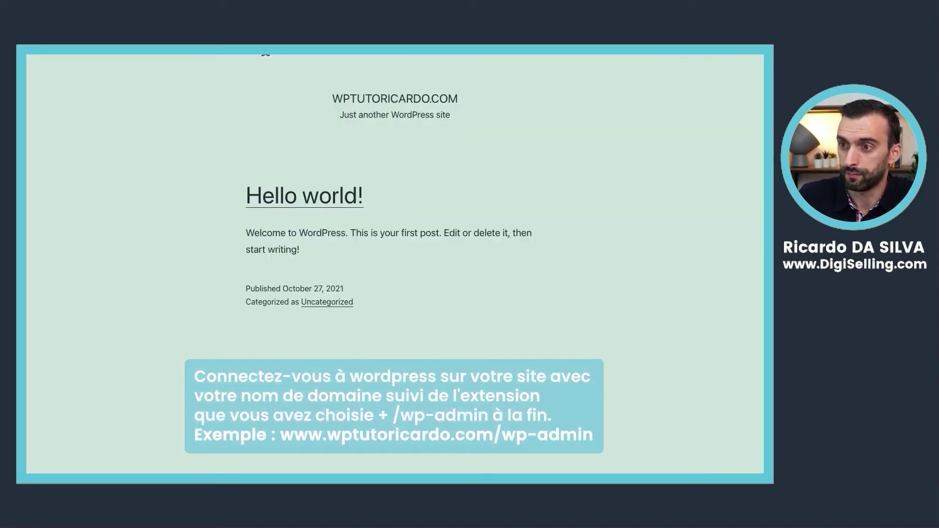
# Step: Load the wptutoricardo.com/wp-admin login page instead
pyautogui.click(265, 52)
pyautogui.press('BackSpace')
pyautogui.press('BackSpace')
pyautogui.press('BackSpace')
pyautogui.press('BackSpace')
pyautogui.press('BackSpace')
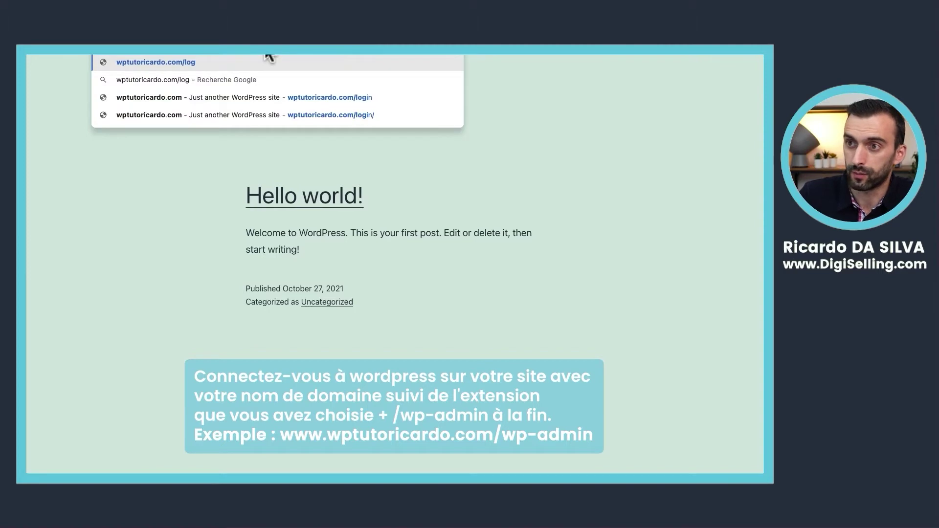
pyautogui.write('l')
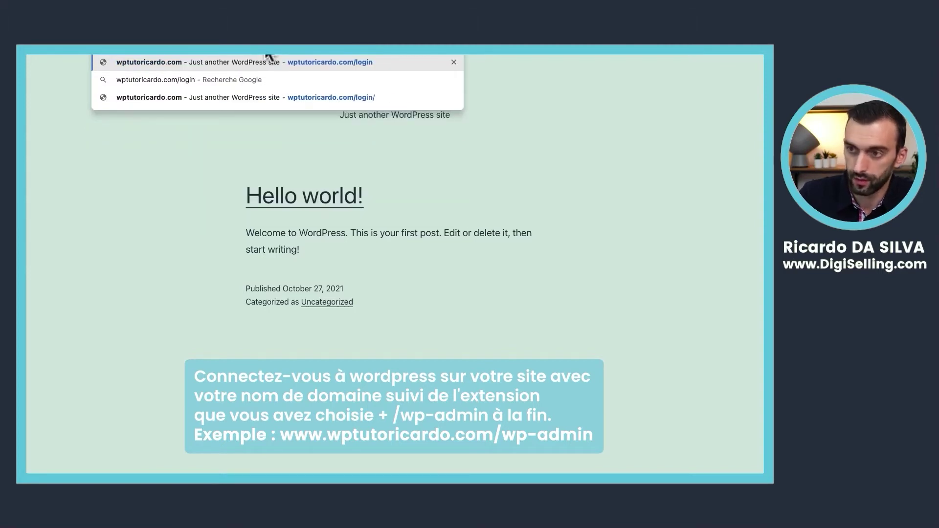
pyautogui.press('Return')
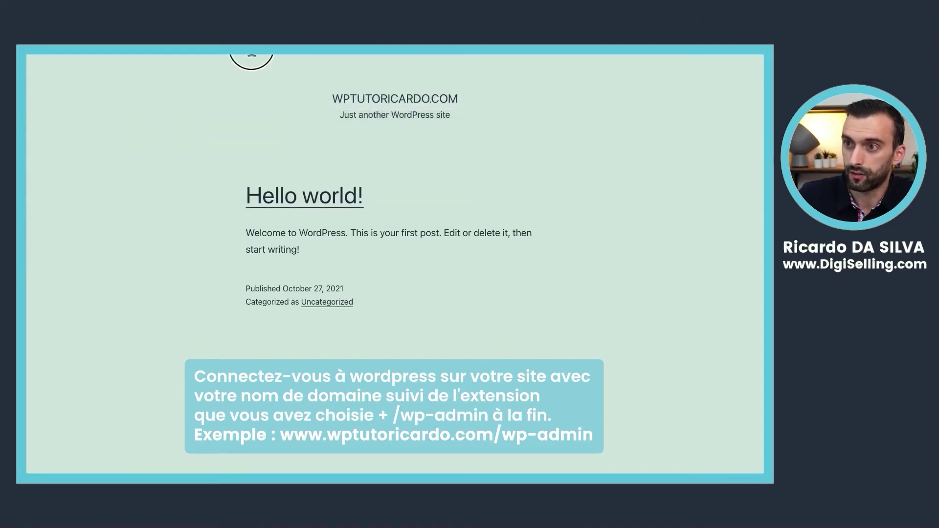
pyautogui.click(233, 56)
pyautogui.write('wptutoricardo.com/wp')
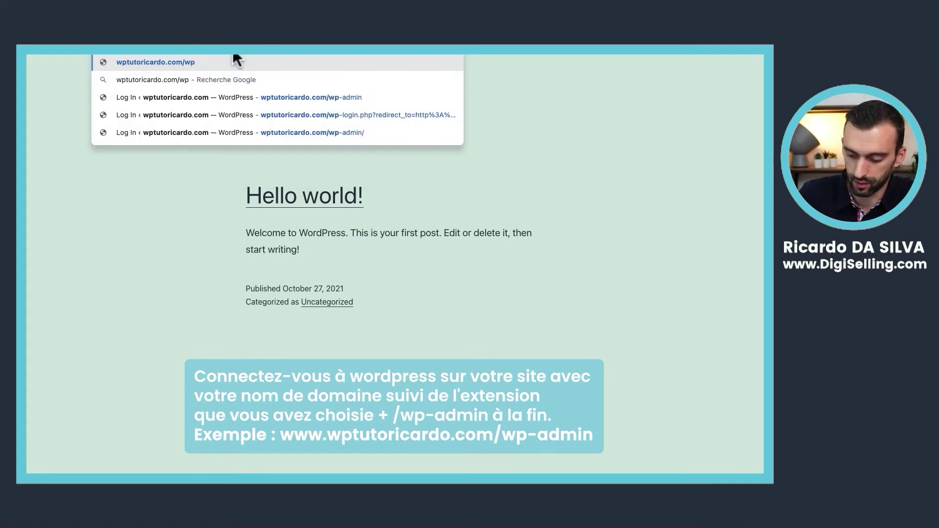
pyautogui.write('-')
pyautogui.write('admin')
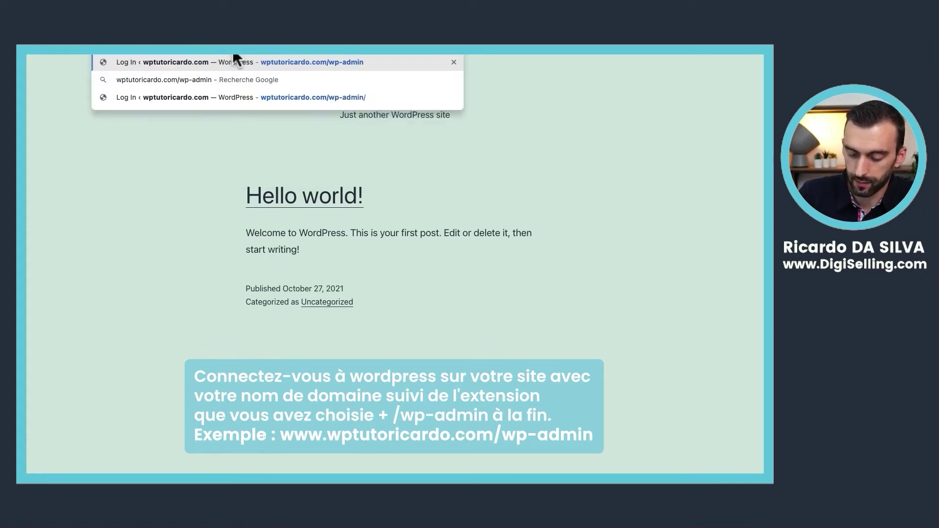
pyautogui.press('Return')
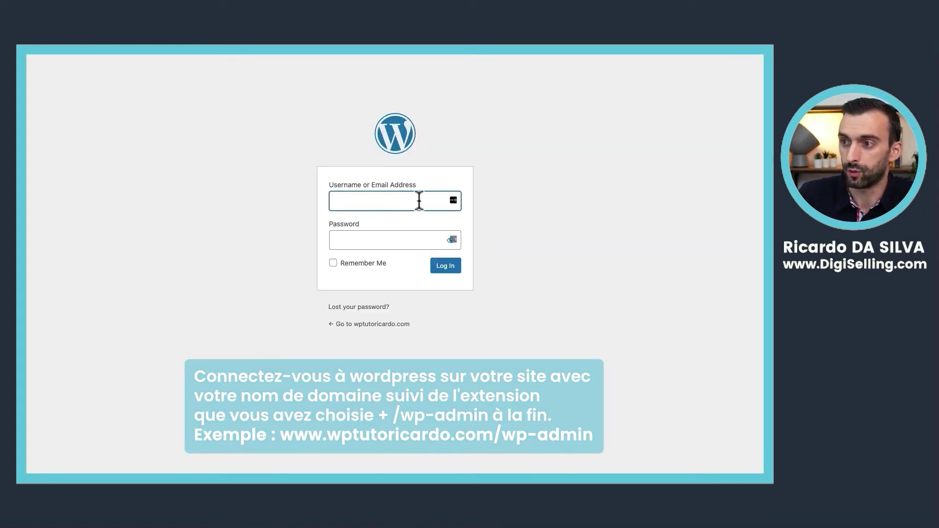
# Step: Log in with the account email and saved password, dismiss LastPass, and visit the live site
pyautogui.click(407, 201)
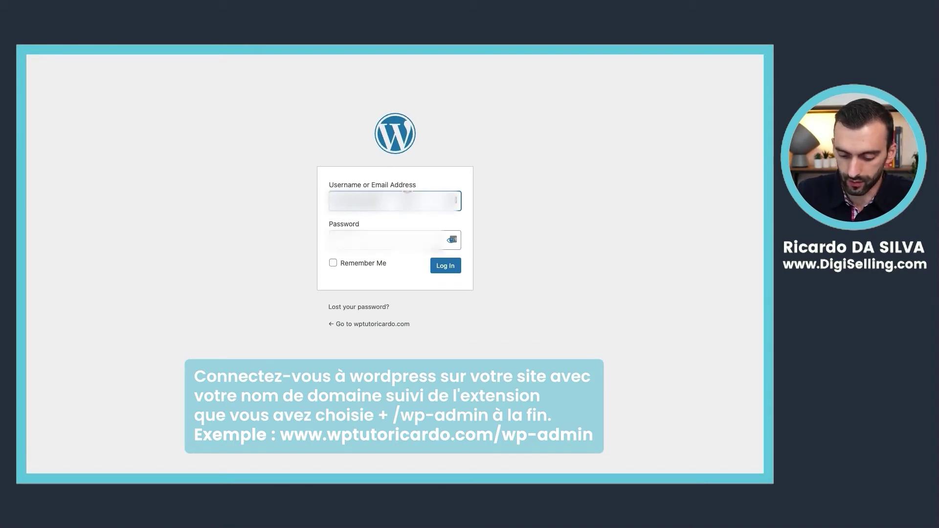
pyautogui.press('Tab')
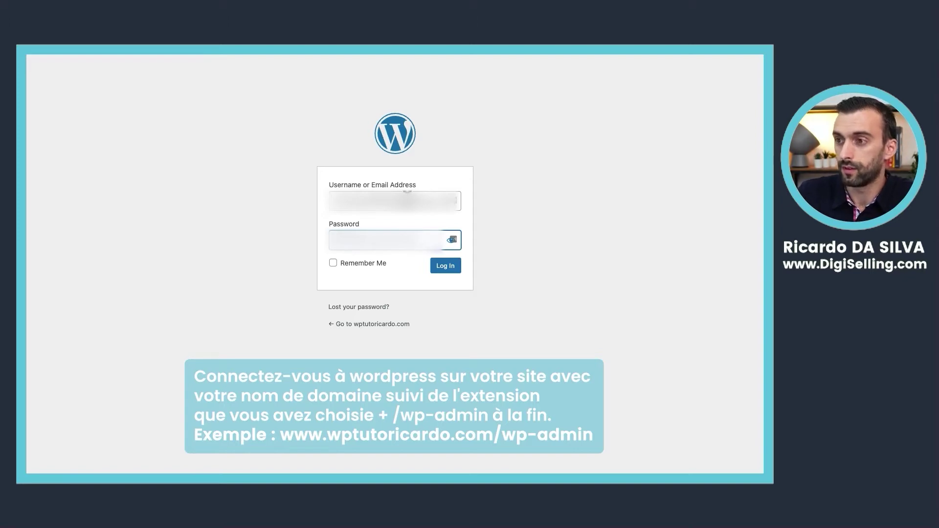
pyautogui.press('Return')
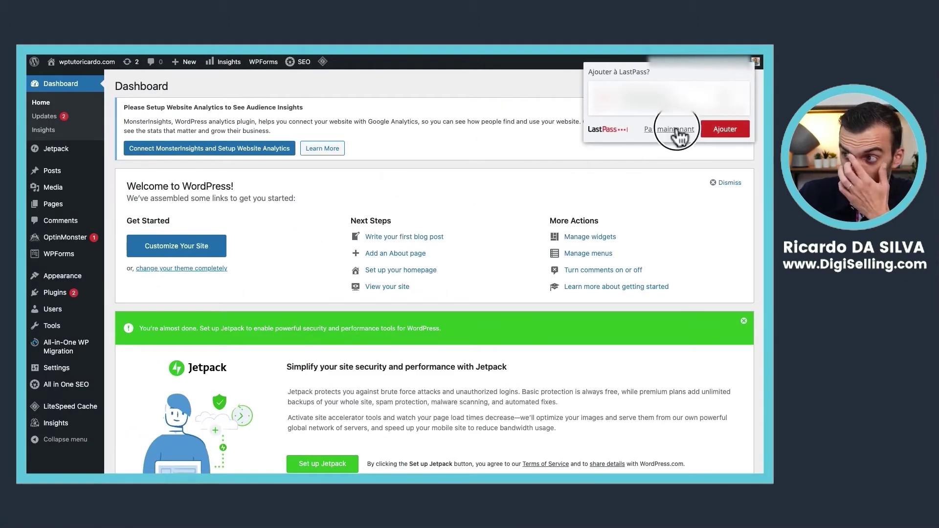
pyautogui.click(675, 129)
pyautogui.moveTo(83, 62)
pyautogui.click(76, 80)
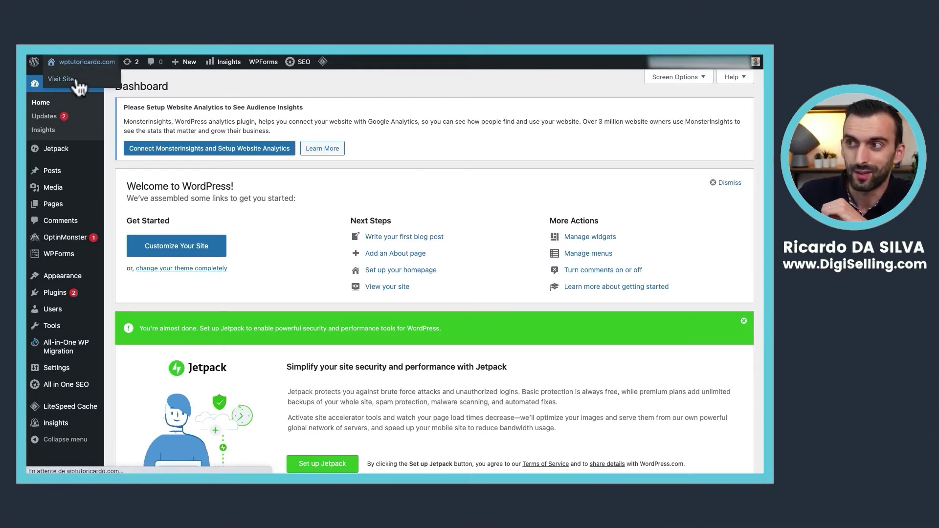
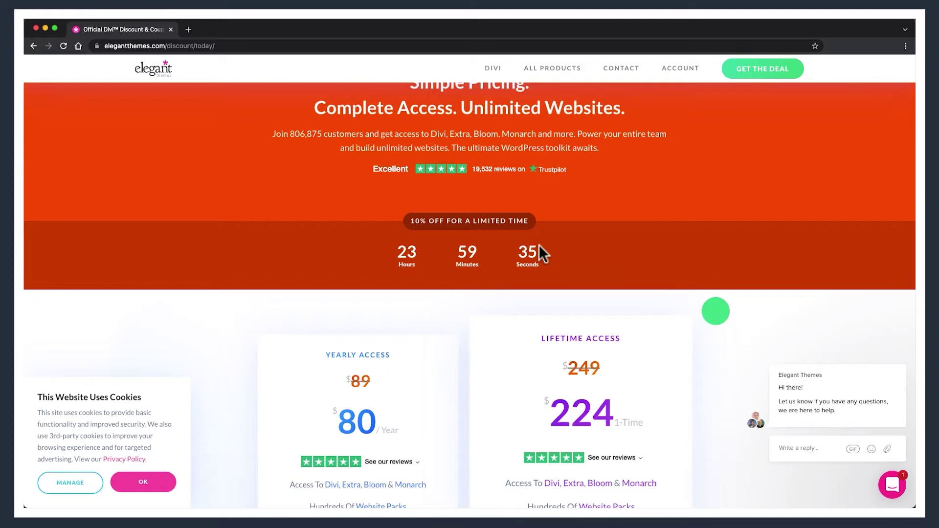
# Step: Browse the pricing plans and start sign-up for the $224 Lifetime Access plan
pyautogui.scroll(-4, 494, 293)
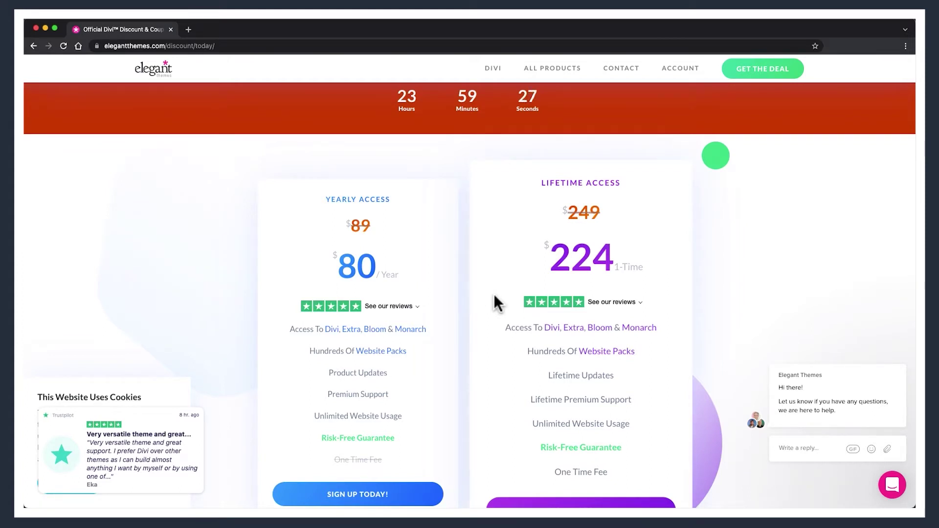
pyautogui.scroll(-2, 477, 332)
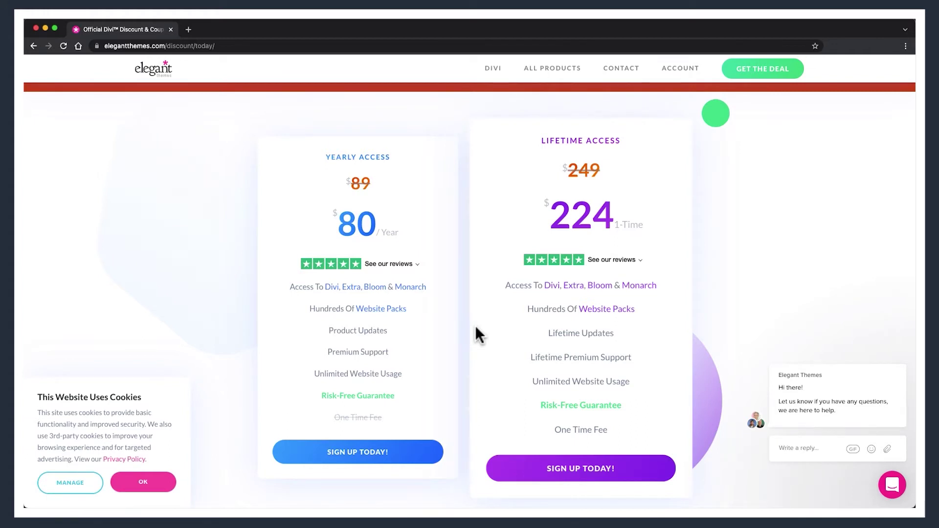
pyautogui.scroll(-2, 476, 325)
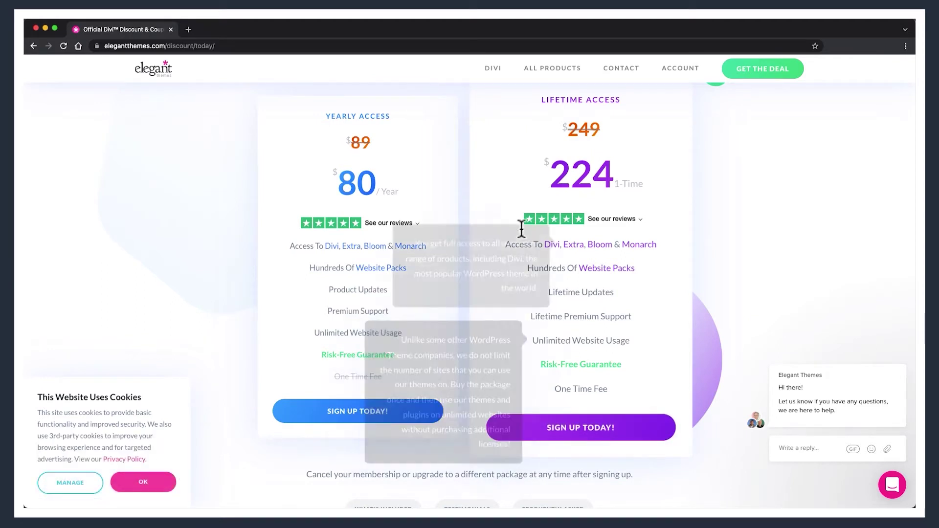
pyautogui.click(590, 428)
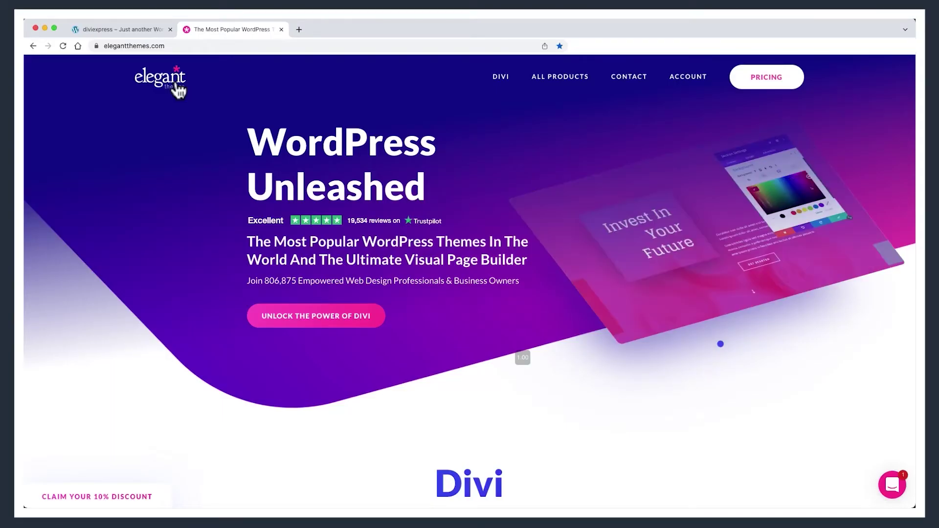
# Step: In the local WordPress tab, go to diviexpress.local/login
pyautogui.click(135, 28)
pyautogui.click(168, 44)
pyautogui.press('Right')
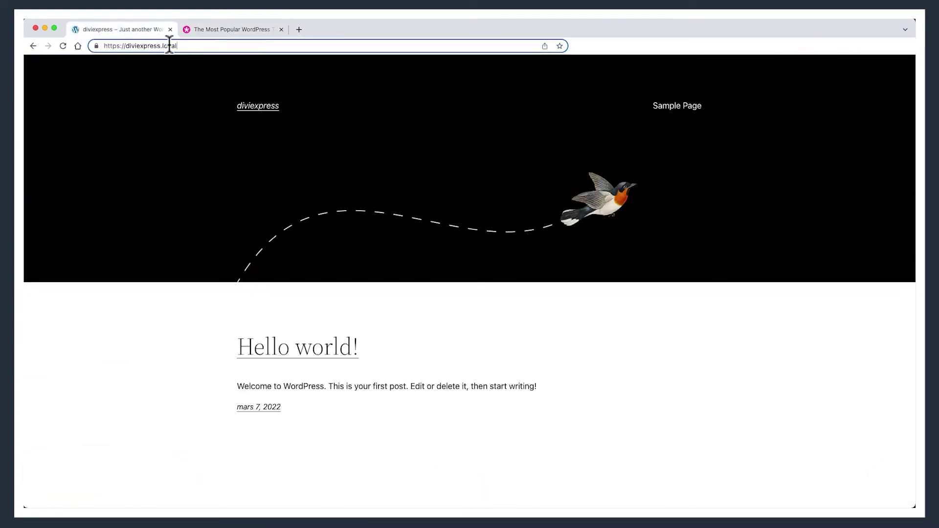
pyautogui.write('/login')
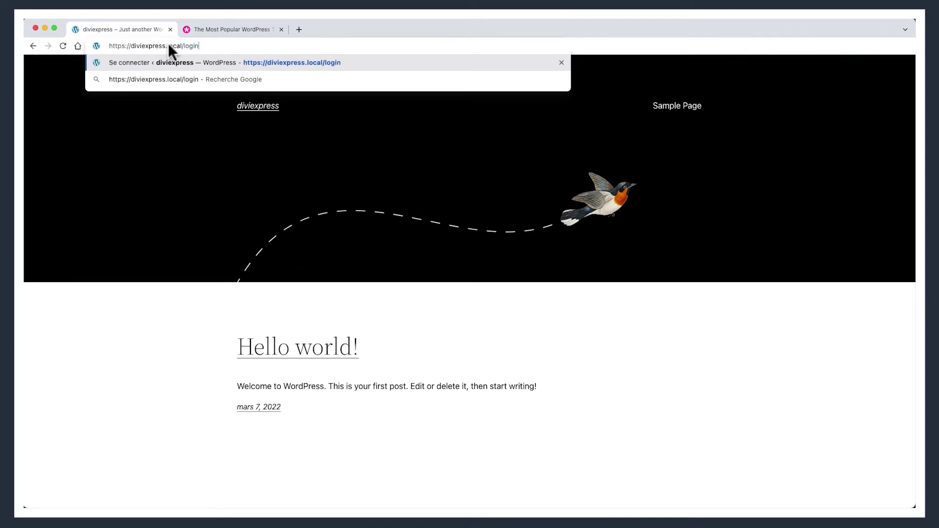
pyautogui.press('Return')
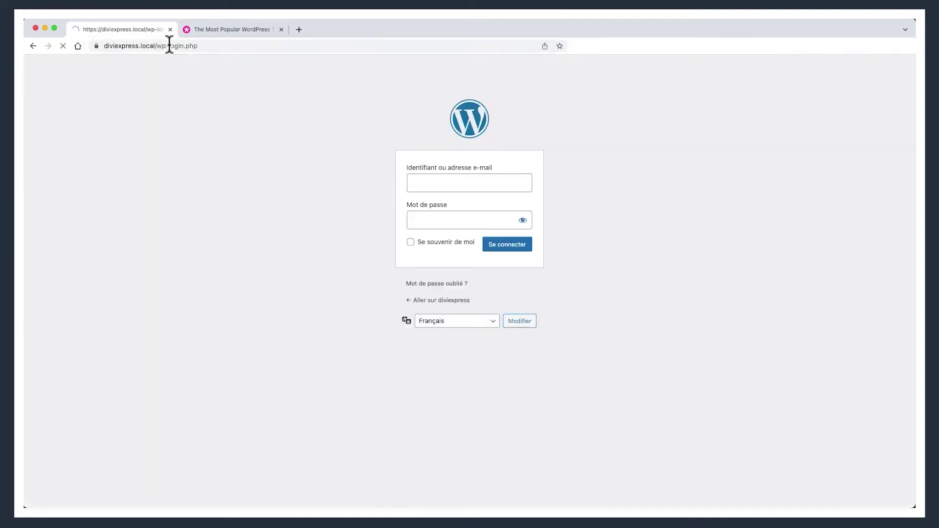
# Step: Log in with the site's username and password, then return to the Elegant Themes tab
pyautogui.click(415, 183)
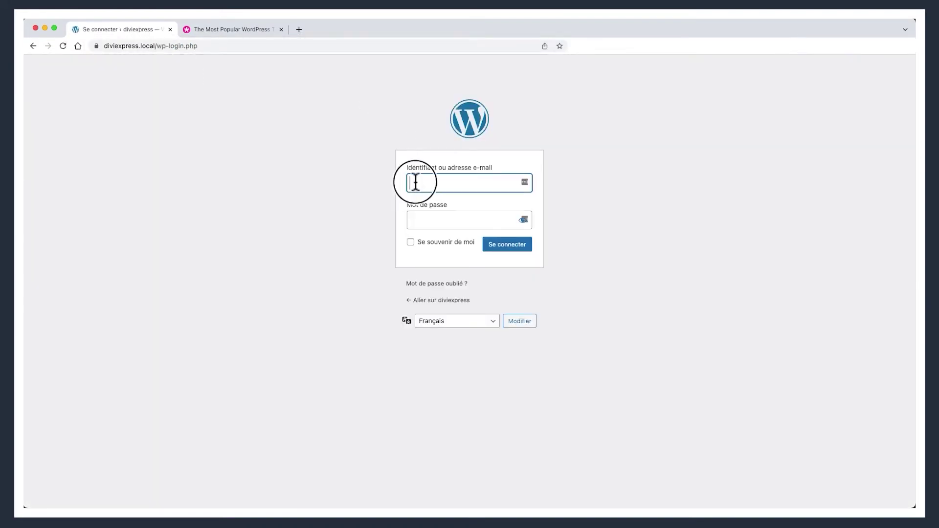
pyautogui.press('Tab')
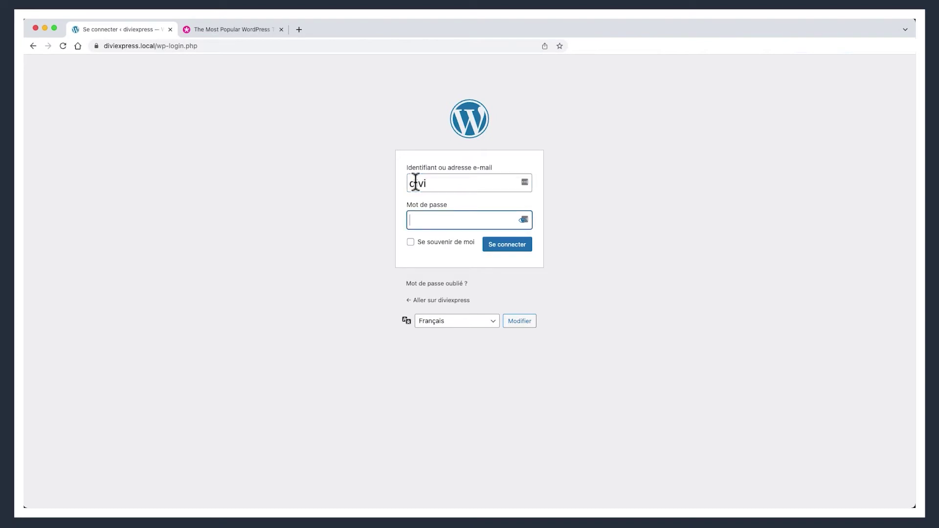
pyautogui.press('Return')
pyautogui.click(237, 32)
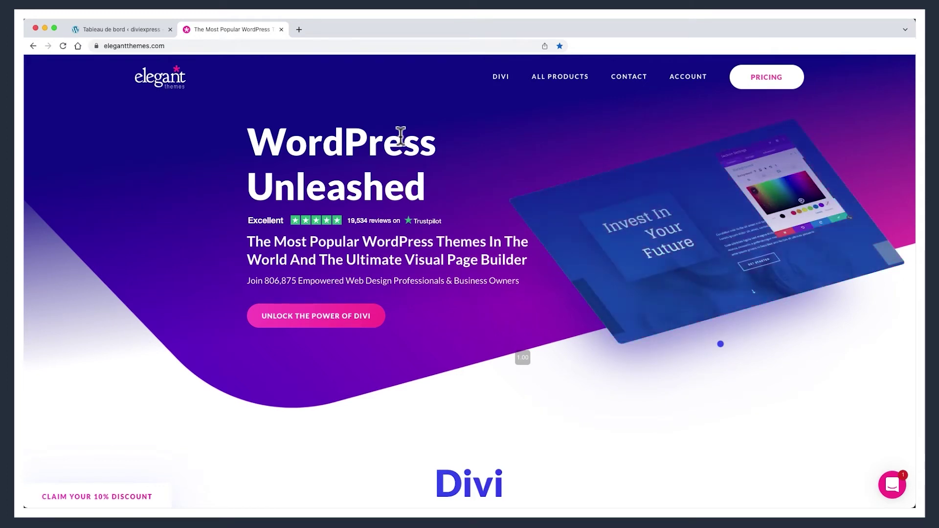
# Step: Log in to the Elegant Themes Members Area from the Account menu
pyautogui.moveTo(693, 88)
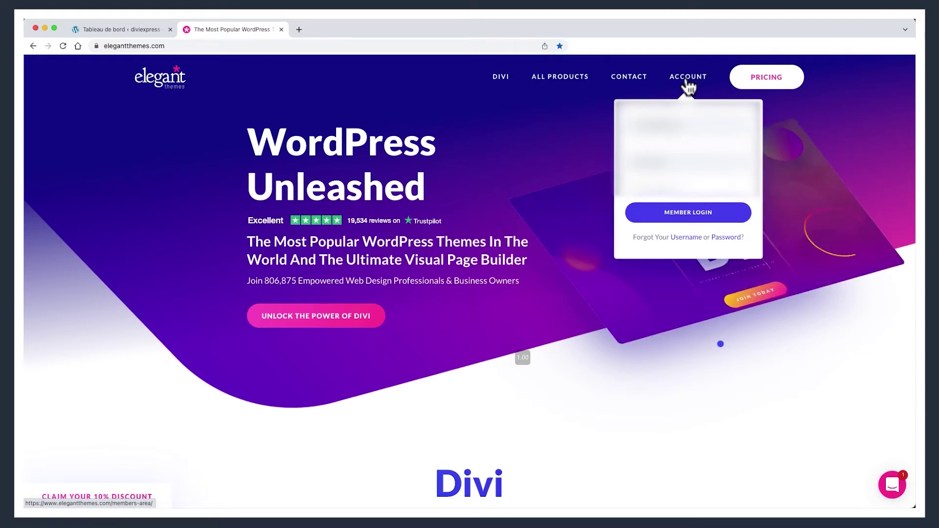
pyautogui.click(698, 80)
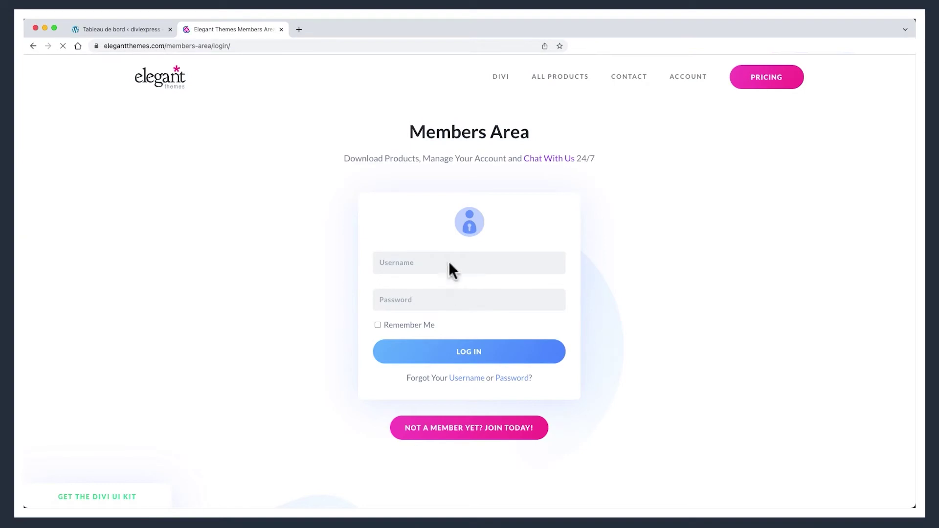
pyautogui.click(501, 361)
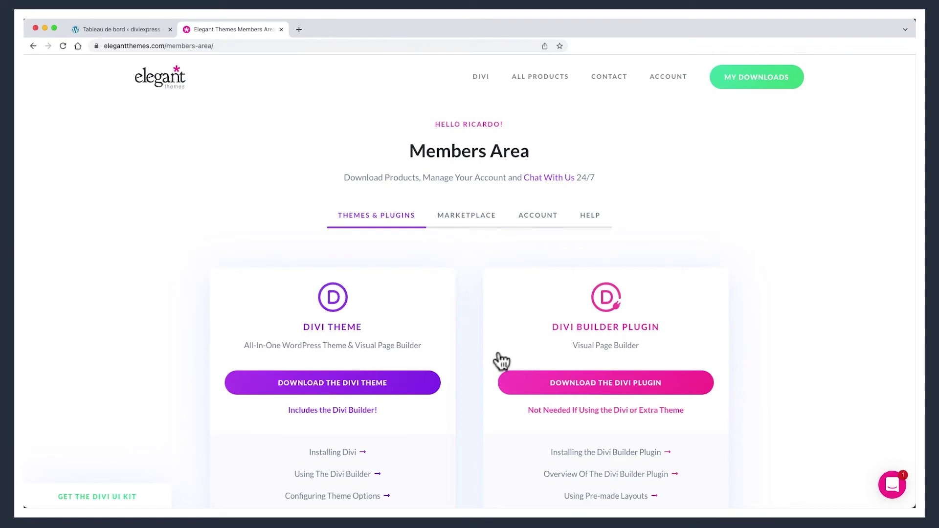
# Step: Download the Divi theme zip and return to the WordPress dashboard
pyautogui.scroll(-3, 244, 291)
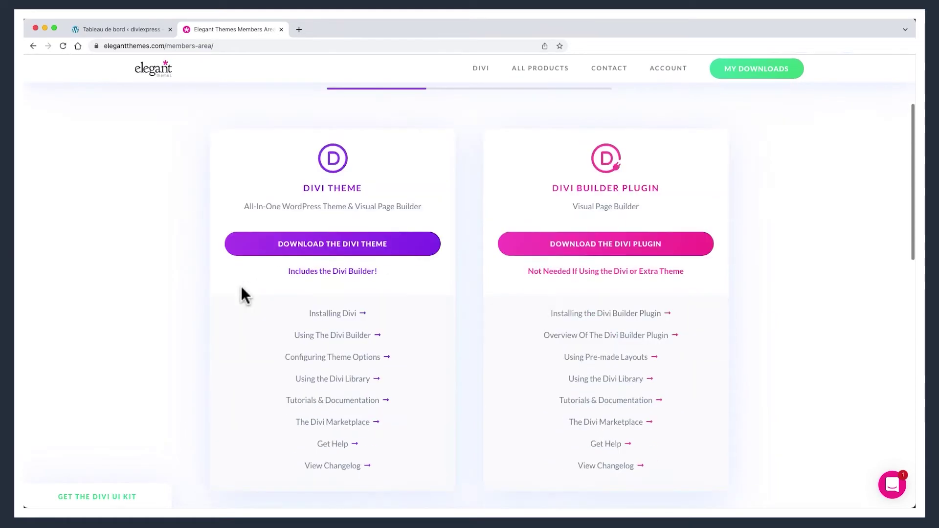
pyautogui.scroll(-6, 178, 277)
pyautogui.scroll(7, 171, 278)
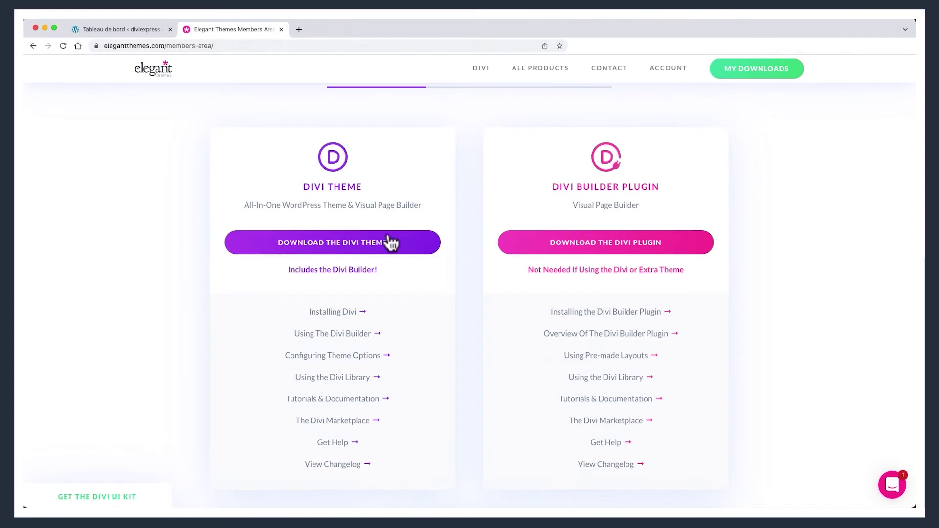
pyautogui.scroll(-1, 426, 248)
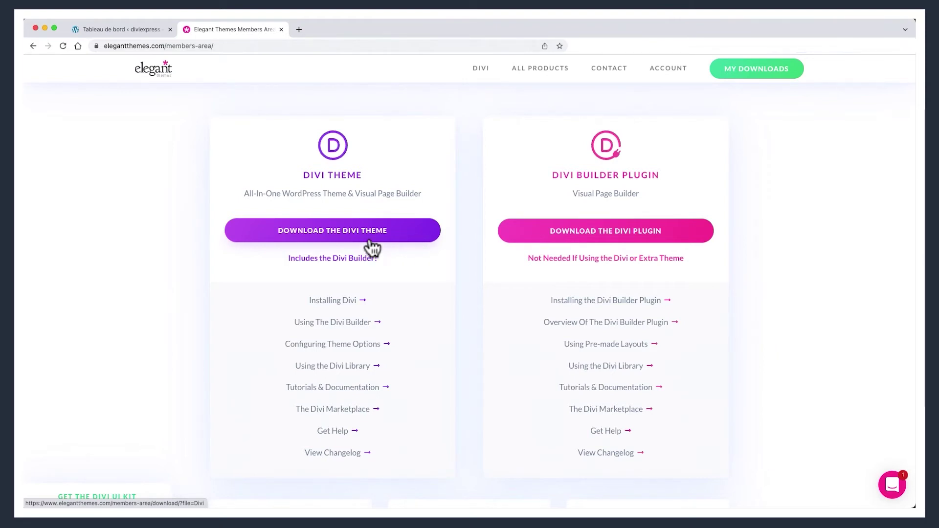
pyautogui.click(338, 237)
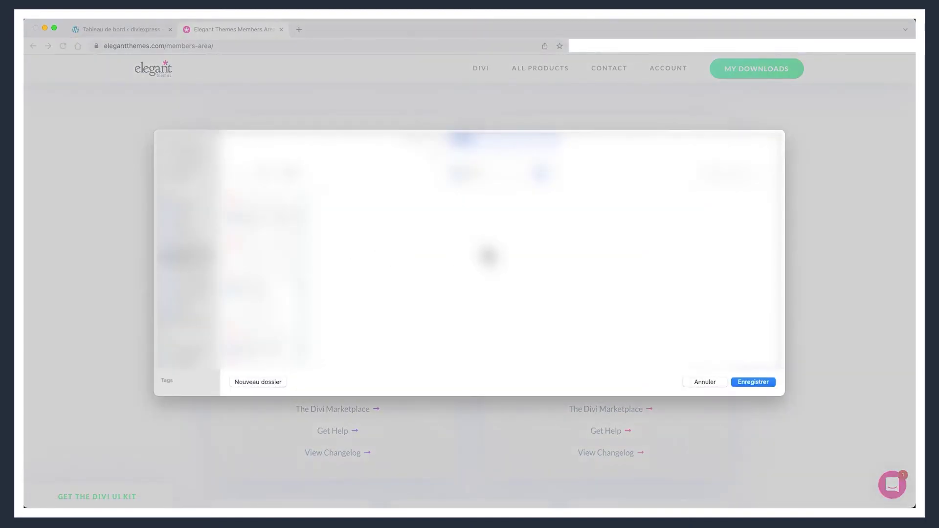
pyautogui.press('Return')
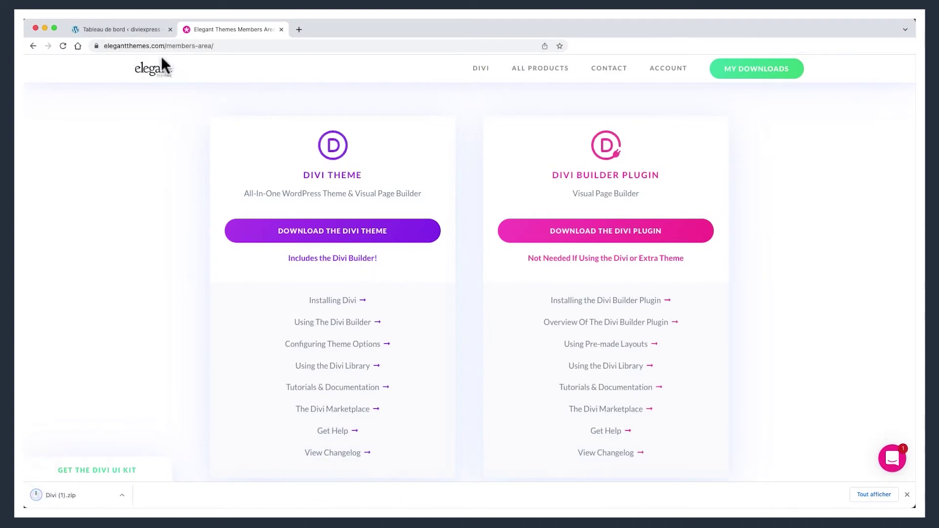
pyautogui.click(140, 28)
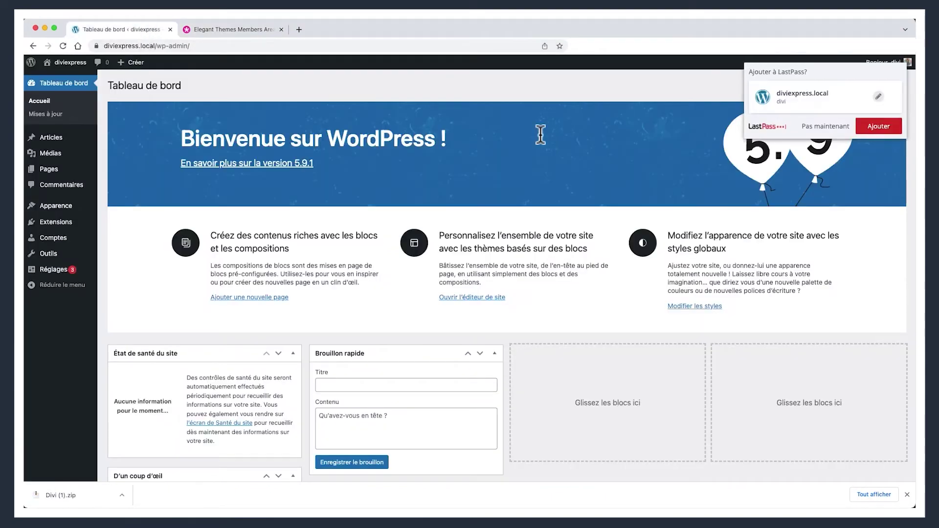
# Step: Upload Divi (1).zip via Thèmes > Ajouter > Téléverser un thème and install it
pyautogui.click(799, 126)
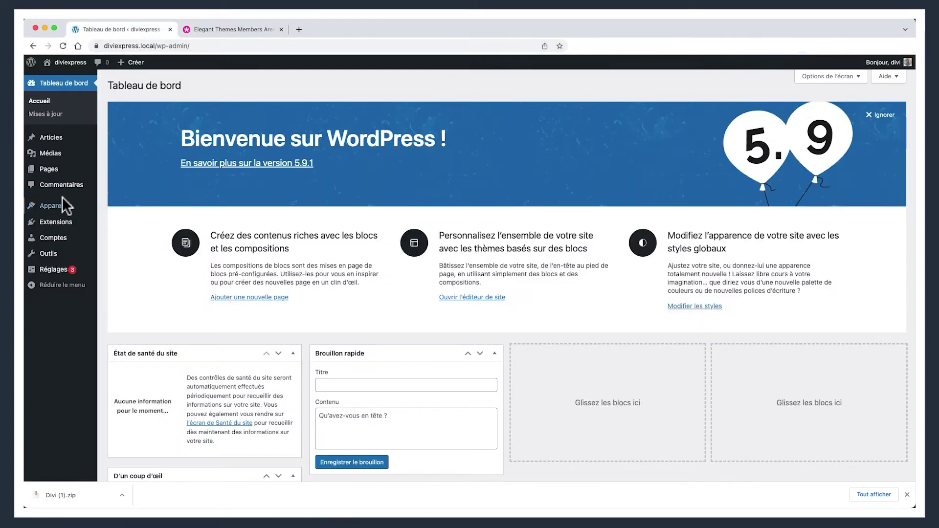
pyautogui.moveTo(61, 206)
pyautogui.click(121, 210)
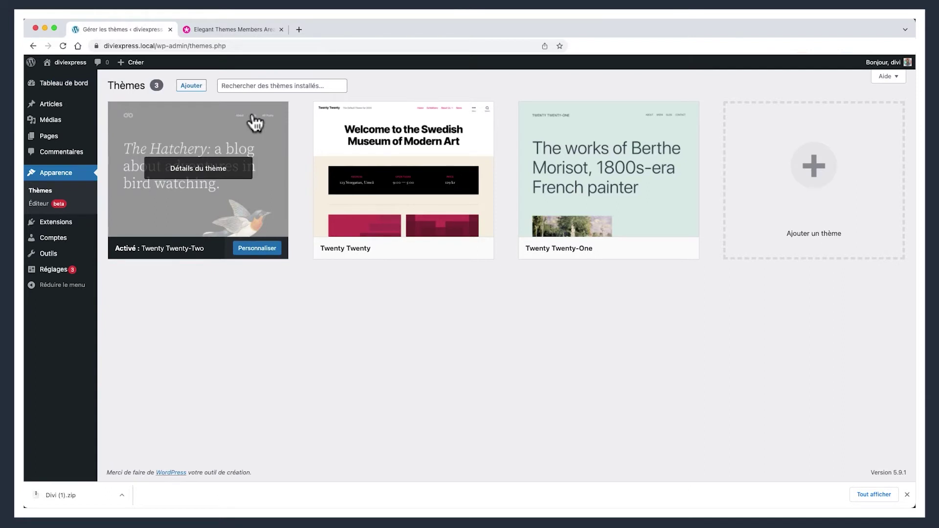
pyautogui.click(188, 92)
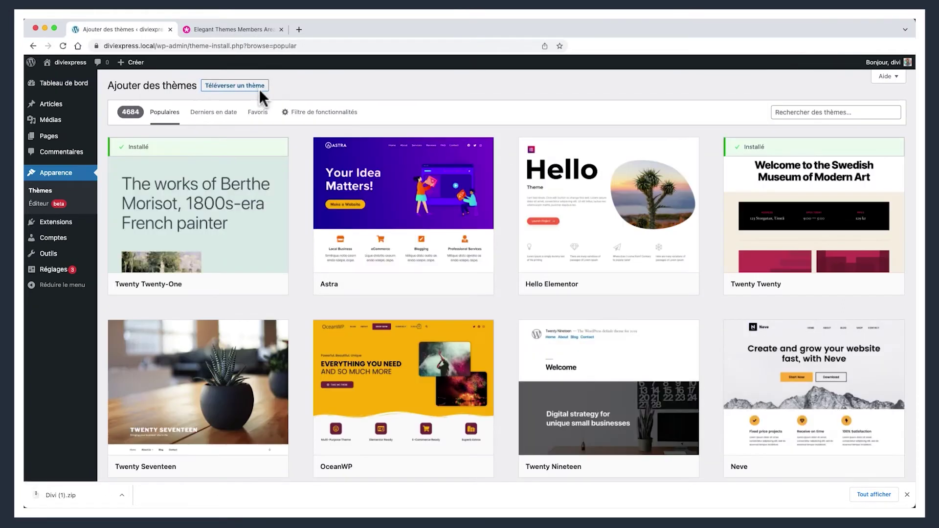
pyautogui.click(259, 87)
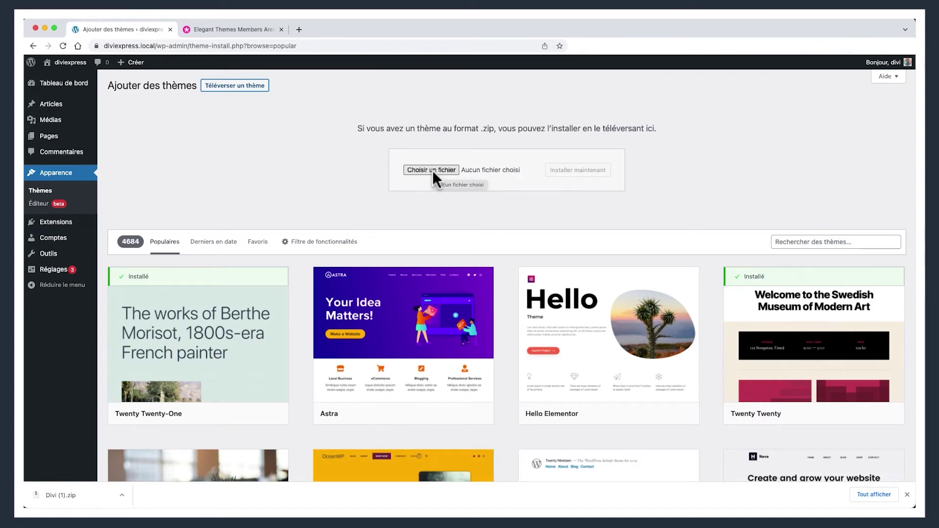
pyautogui.scroll(-1, 342, 220)
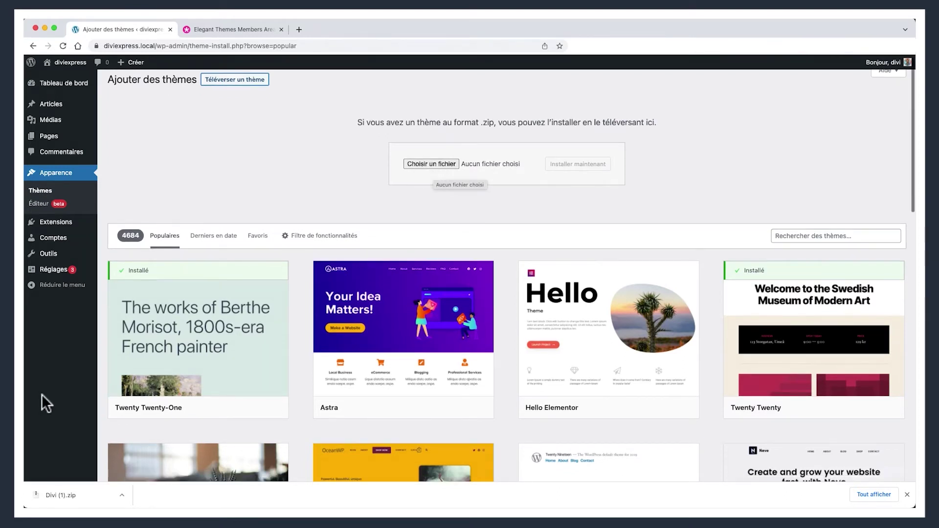
pyautogui.moveTo(94, 498); pyautogui.dragTo(438, 161)
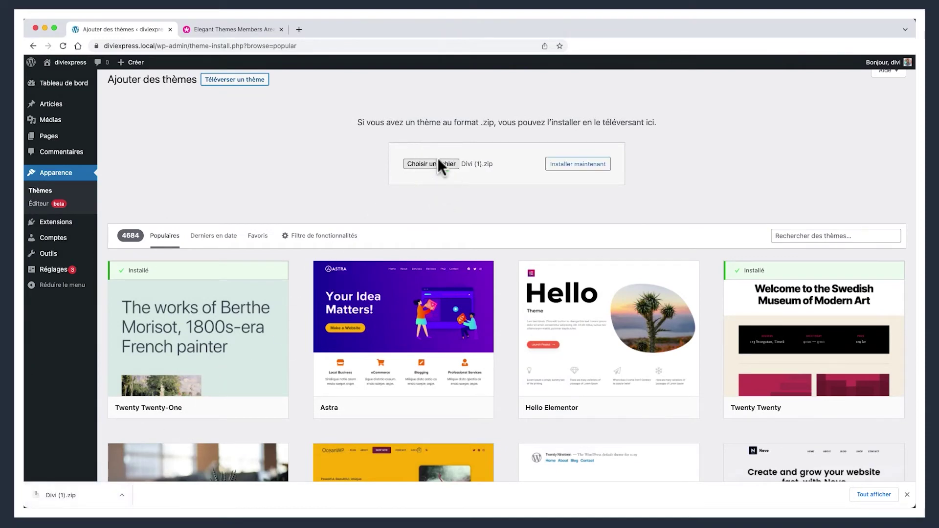
pyautogui.click(573, 166)
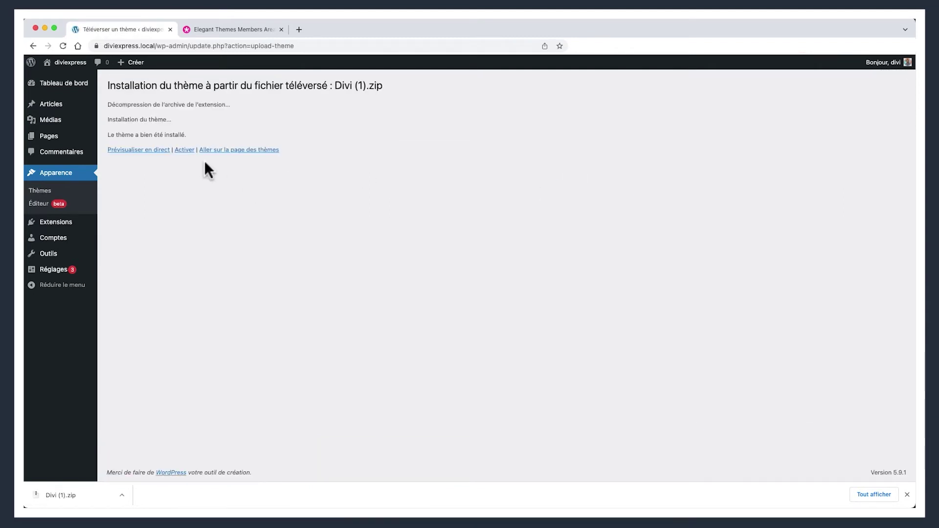
# Step: Activate the Divi theme and go to the Add Plugins page
pyautogui.click(186, 151)
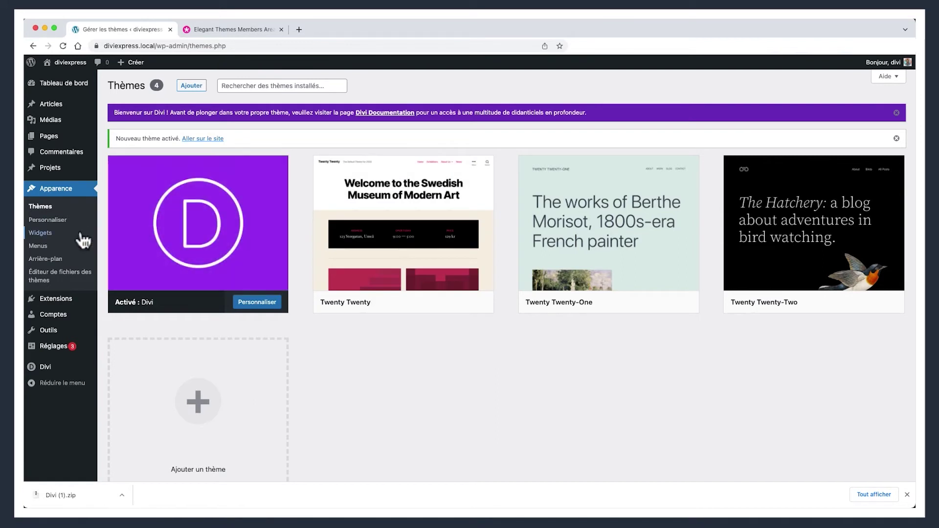
pyautogui.moveTo(67, 305)
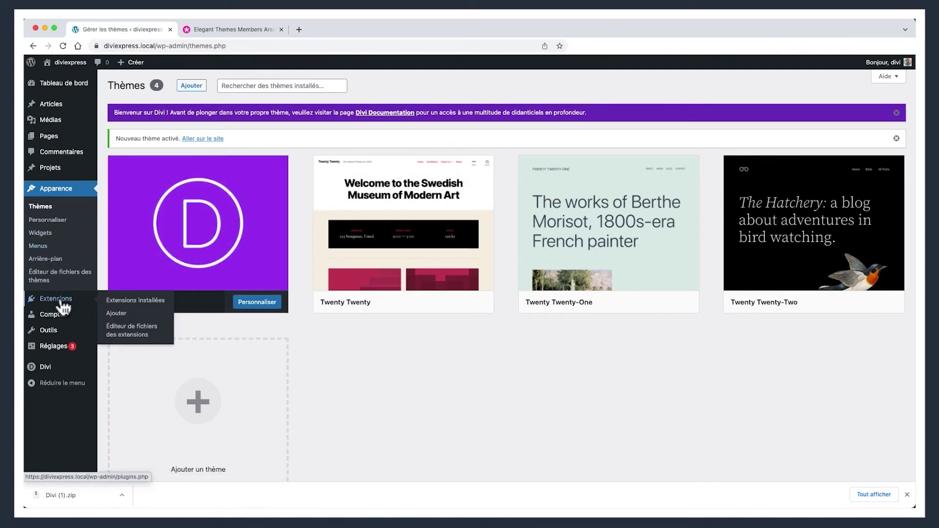
pyautogui.click(114, 318)
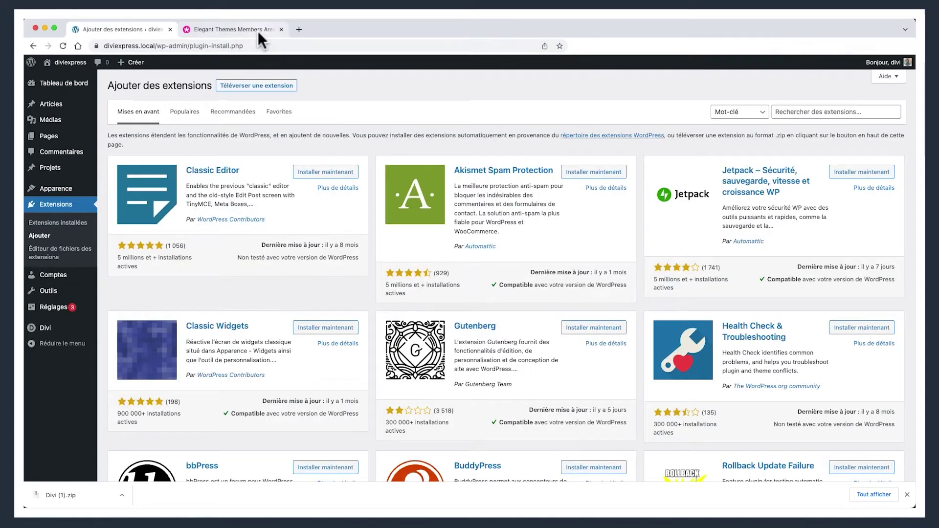
# Step: Check the Members Area tab, then return and reveal the Divi sidebar submenu
pyautogui.click(257, 31)
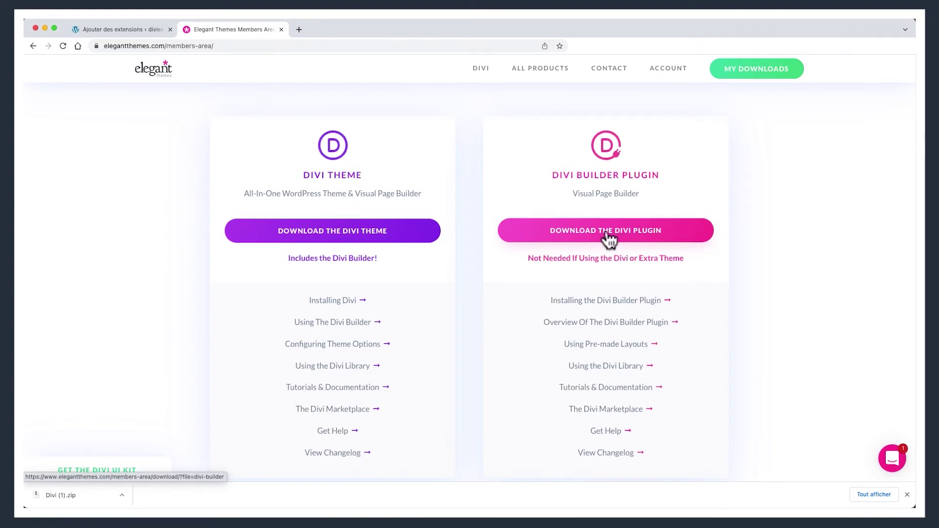
pyautogui.click(108, 32)
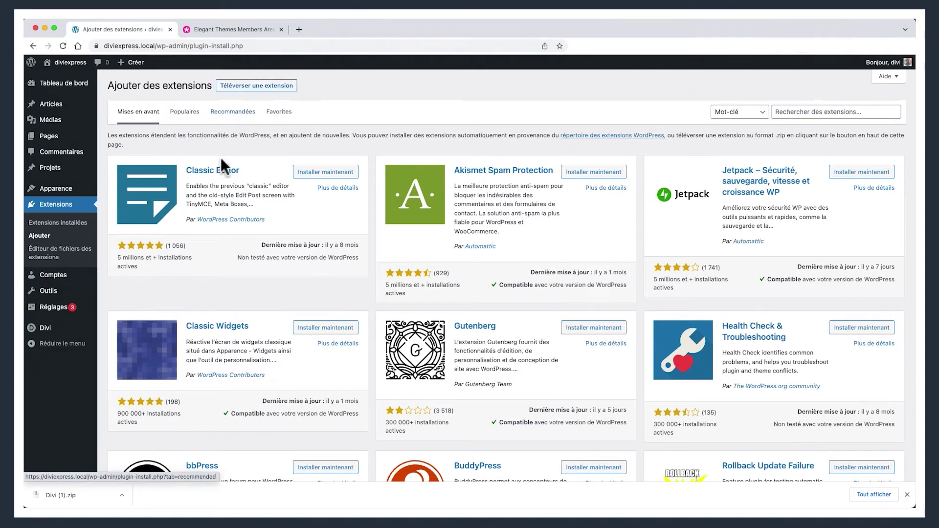
pyautogui.moveTo(56, 333)
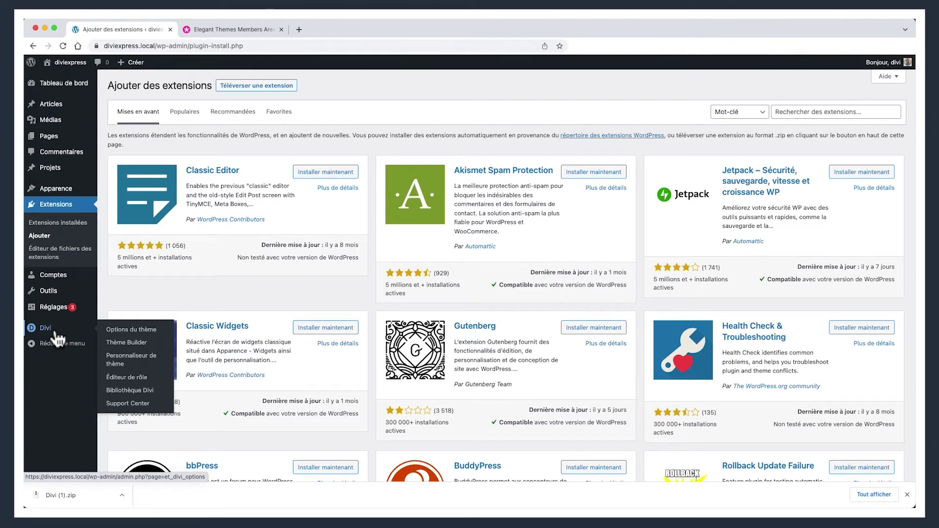
# Step: Open Divi's Options du thème and switch to the Mises à jour tab
pyautogui.click(131, 329)
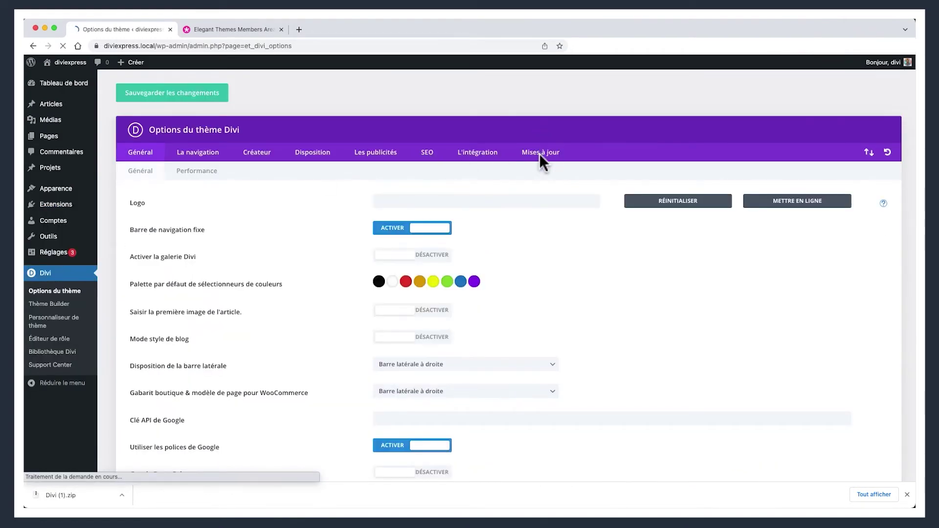
pyautogui.click(539, 154)
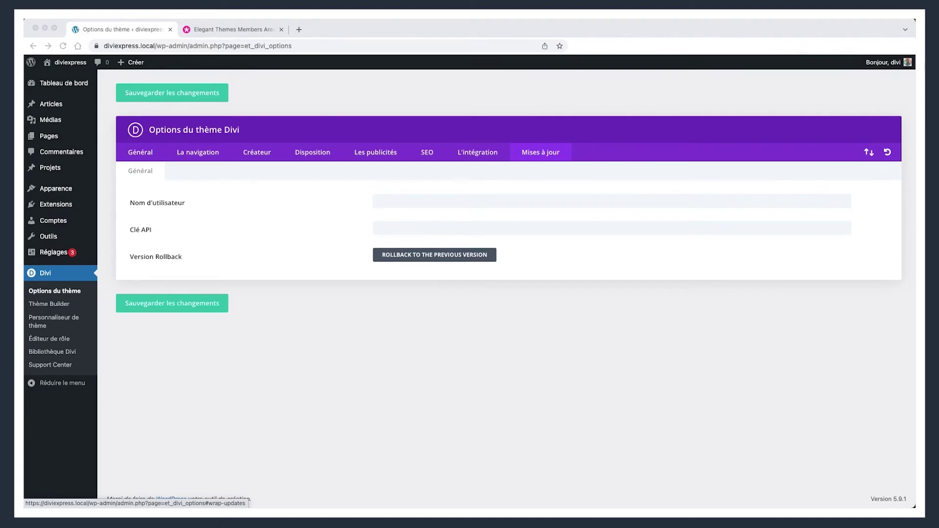
# Step: Toggle between Général and Mises à jour, then go to the Members Area tab
pyautogui.click(48, 292)
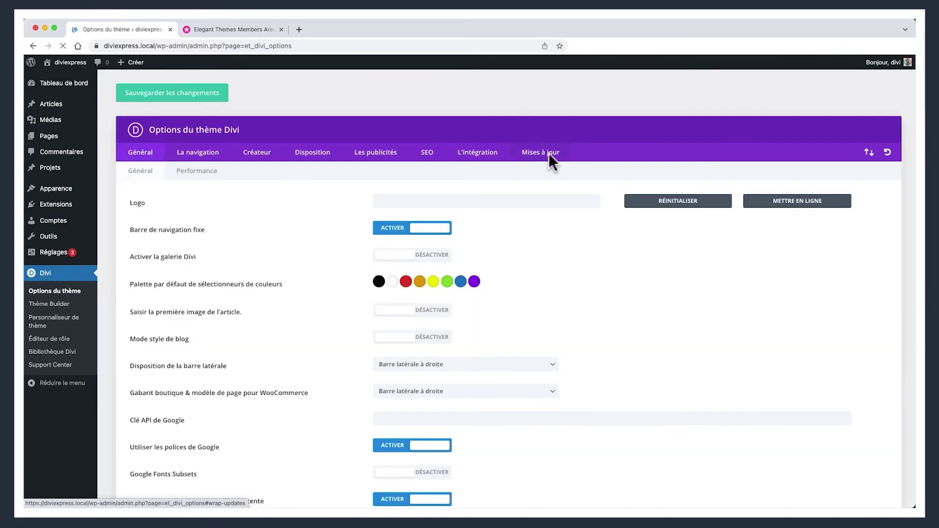
pyautogui.click(549, 154)
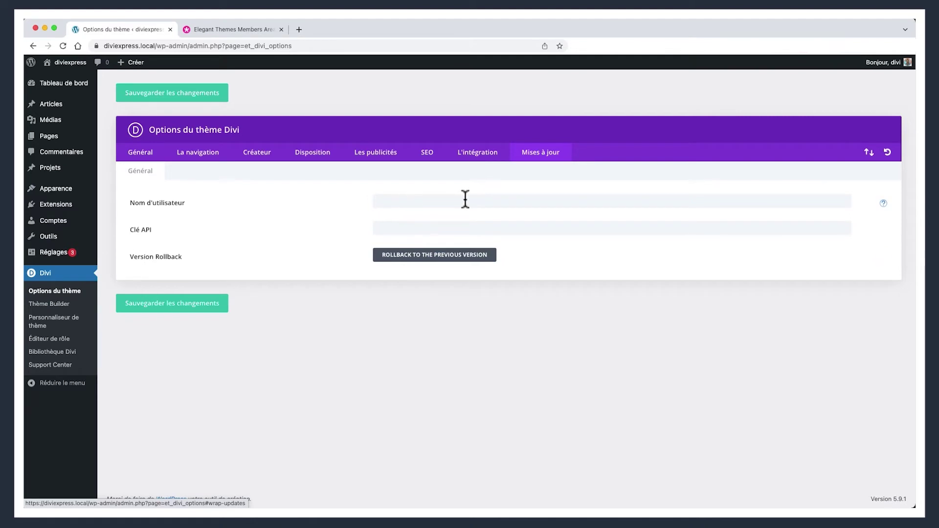
pyautogui.click(254, 28)
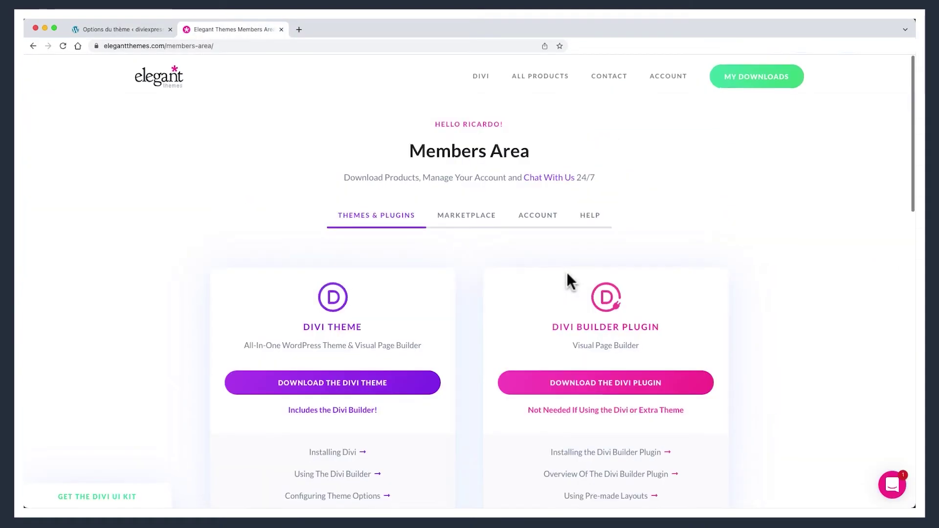
# Step: Go to the API Keys page under the Members Area account section
pyautogui.click(541, 229)
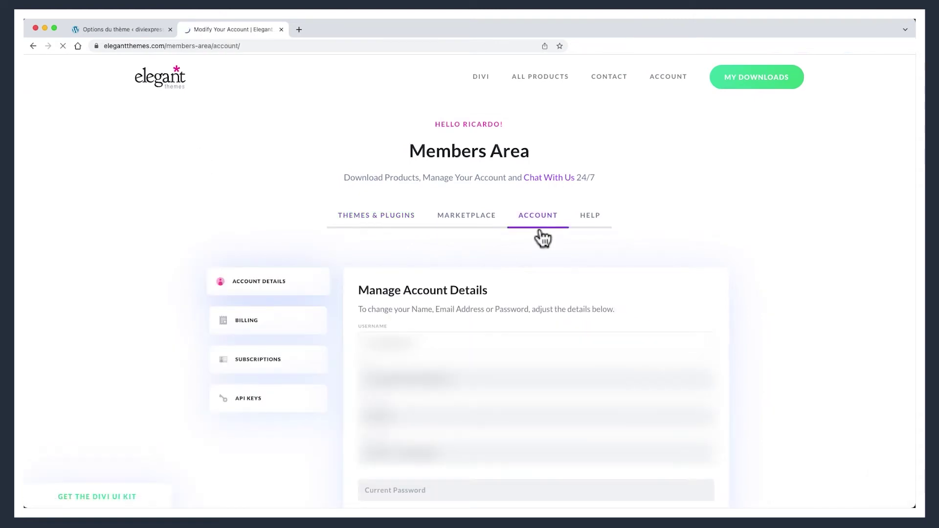
pyautogui.click(245, 411)
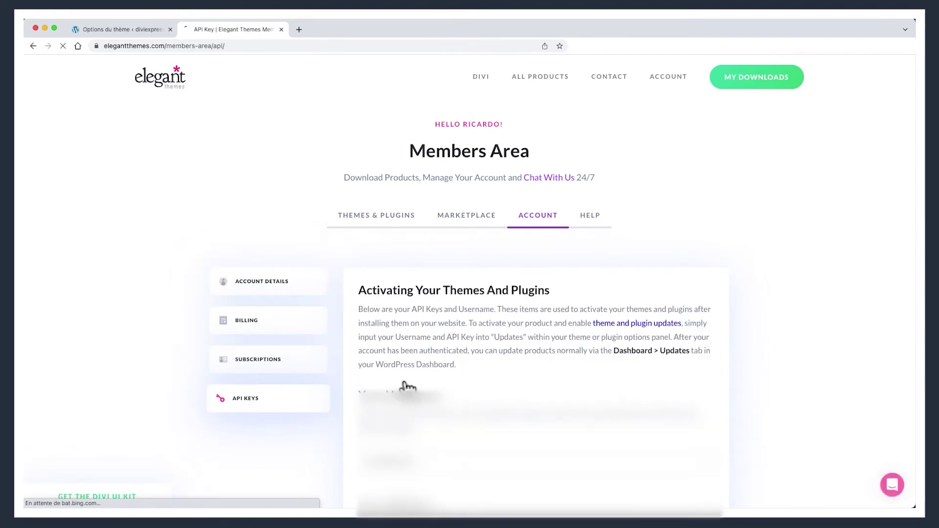
pyautogui.scroll(-3, 446, 380)
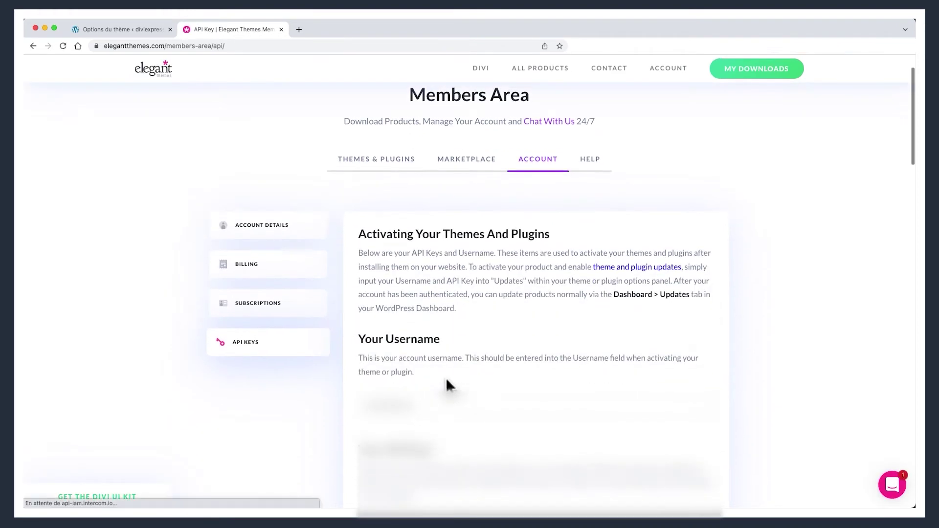
pyautogui.scroll(-3, 445, 378)
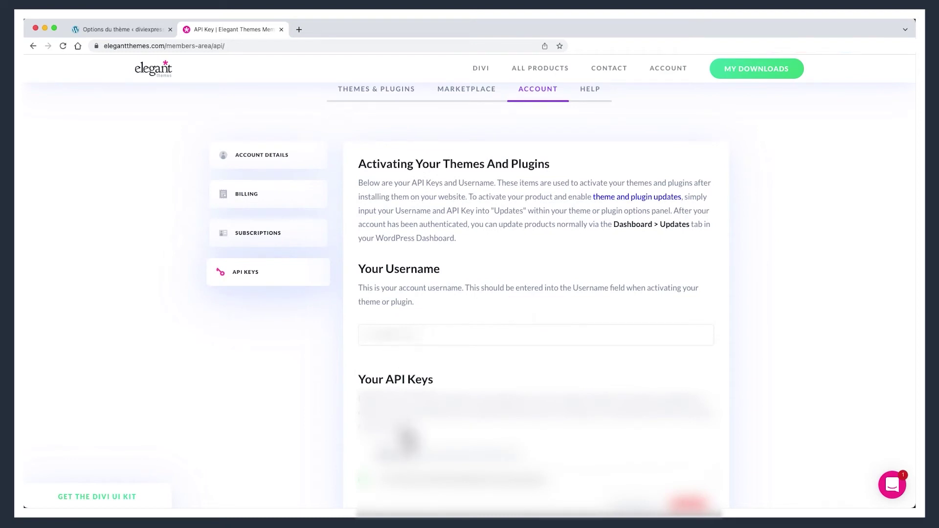
pyautogui.scroll(-10, 408, 431)
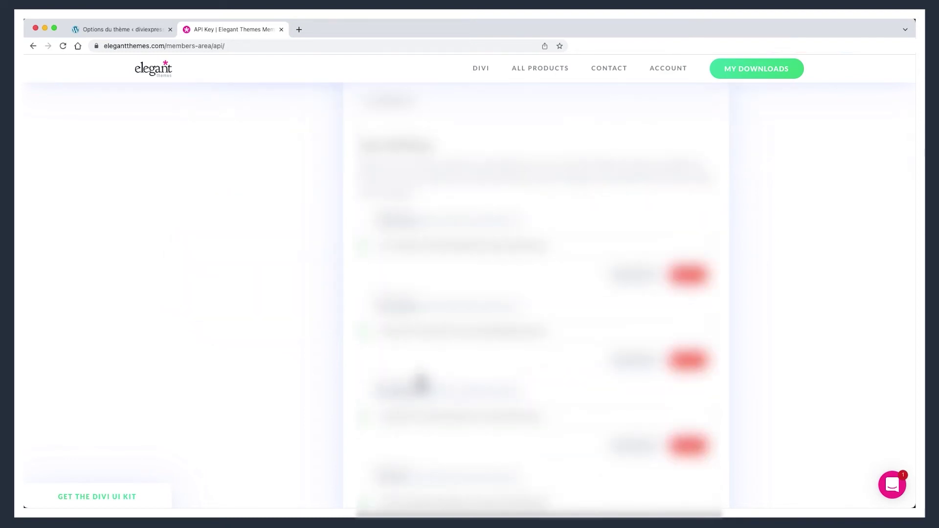
pyautogui.scroll(-15, 419, 384)
pyautogui.scroll(-8, 425, 378)
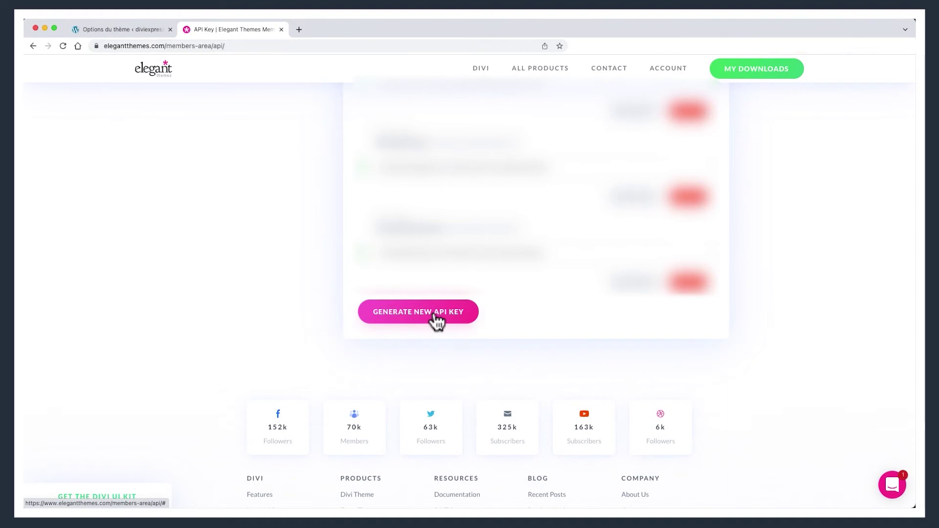
# Step: Generate an API key labelled 'Divi Express', copy it, and select WordPress's Clé API field
pyautogui.click(437, 321)
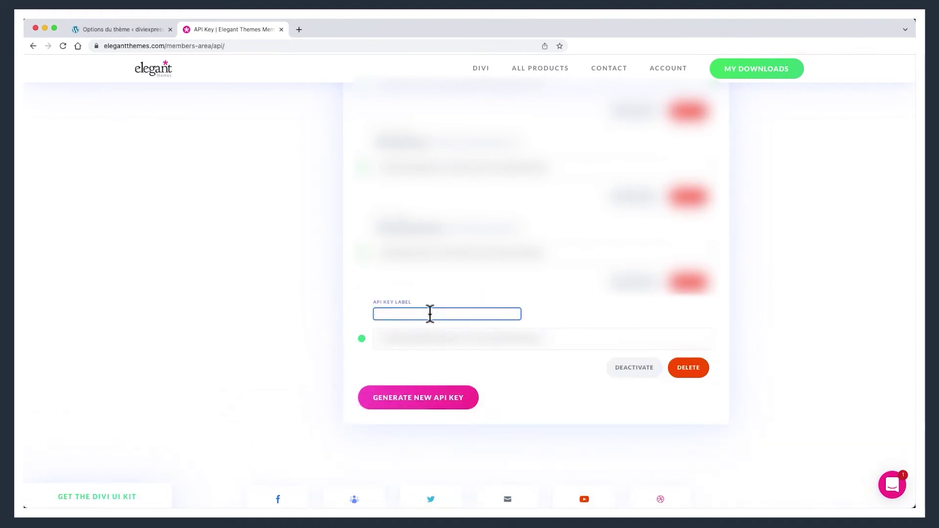
pyautogui.write('Divi Express')
pyautogui.click(450, 339)
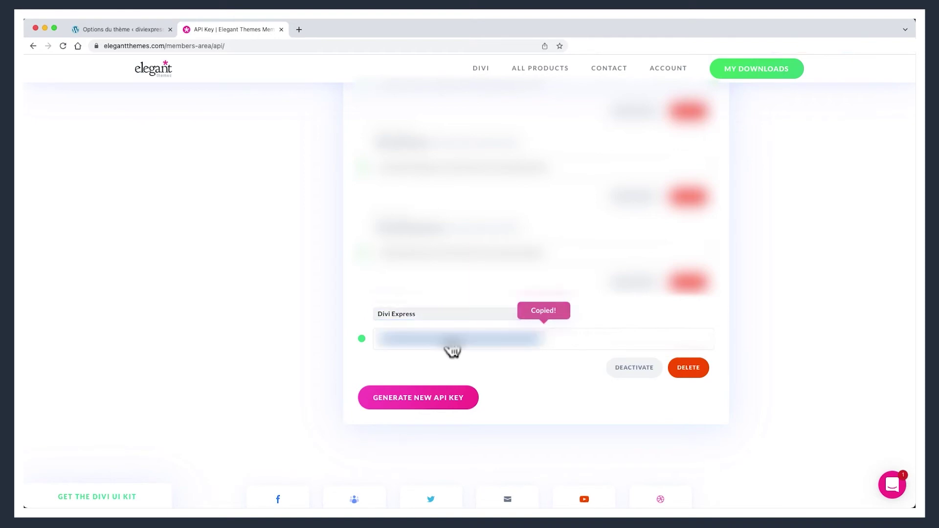
pyautogui.click(131, 25)
pyautogui.click(418, 229)
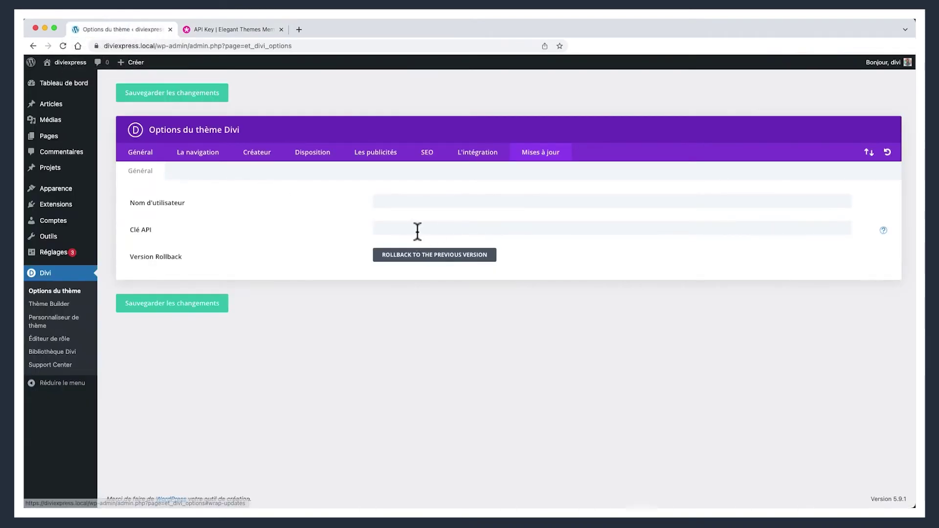
# Step: Paste the API key, enter the Elegant Themes username, and save the update settings
pyautogui.press('cmd+v')
pyautogui.click(406, 205)
pyautogui.write('diviexpress')
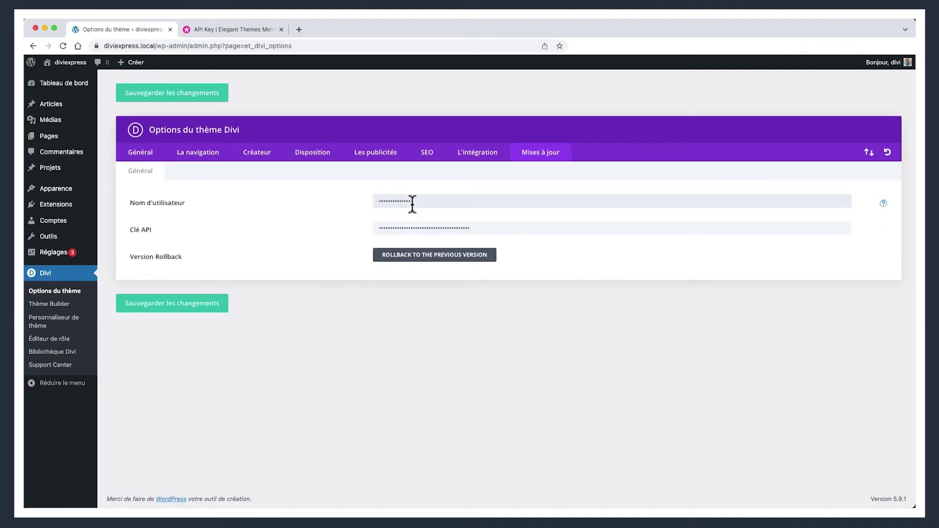
pyautogui.press('cmd+a')
pyautogui.write('diviexpress')
pyautogui.click(215, 307)
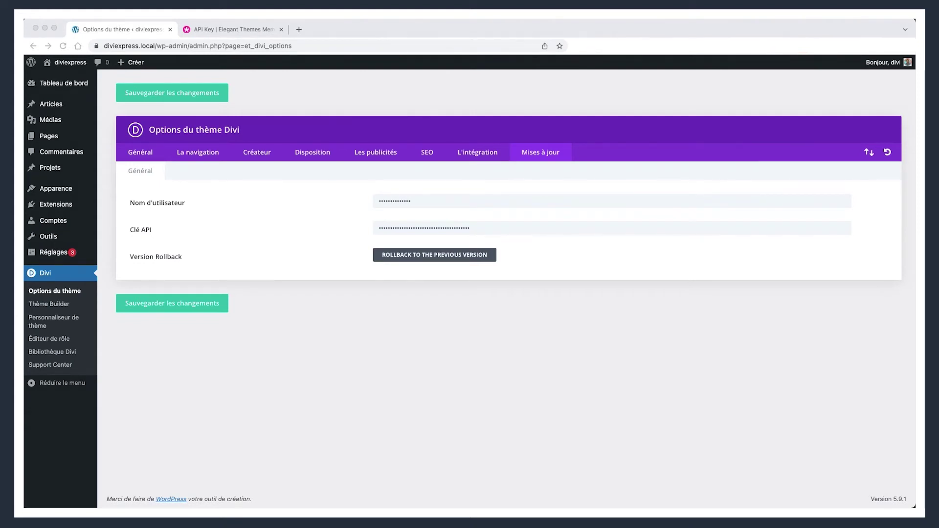
pyautogui.click(46, 289)
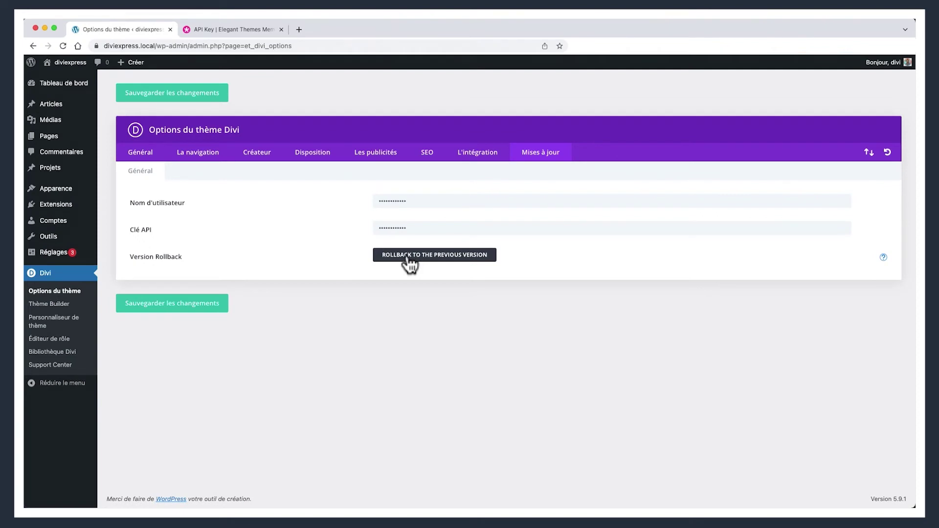
# Step: In the Divi Support Center, turn on Remote Access and Full Admin Privileges
pyautogui.click(56, 294)
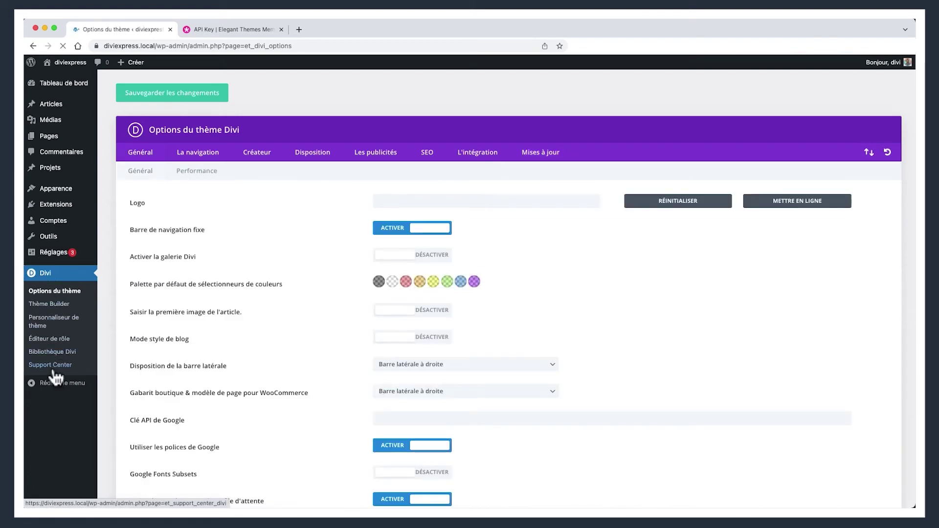
pyautogui.click(54, 368)
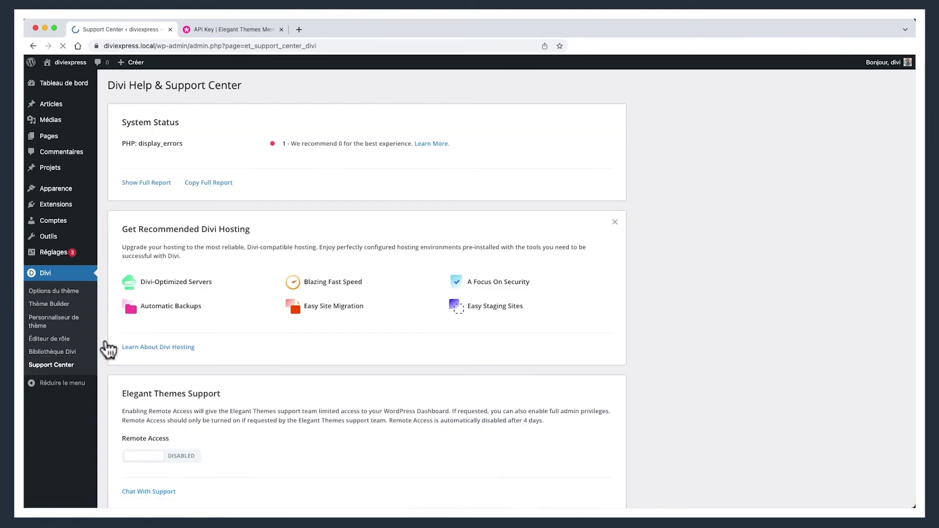
pyautogui.scroll(-5, 265, 297)
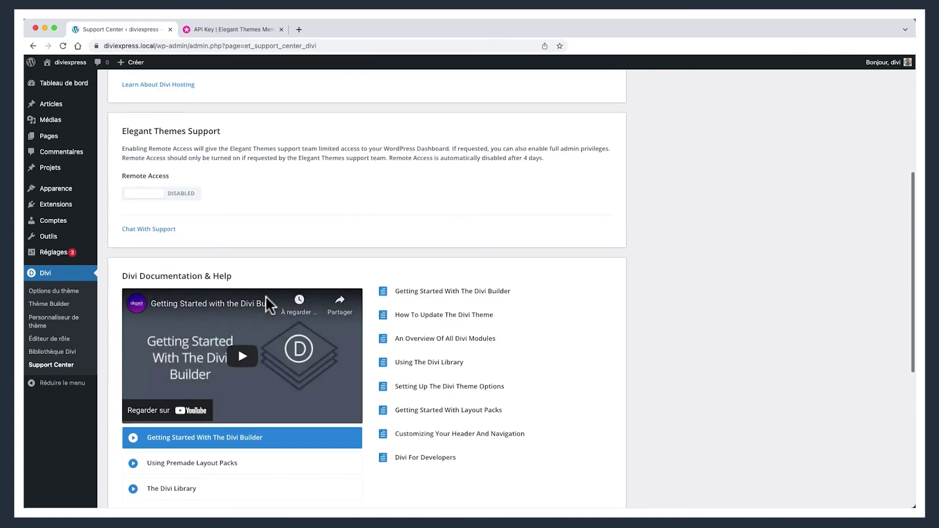
pyautogui.scroll(1, 245, 267)
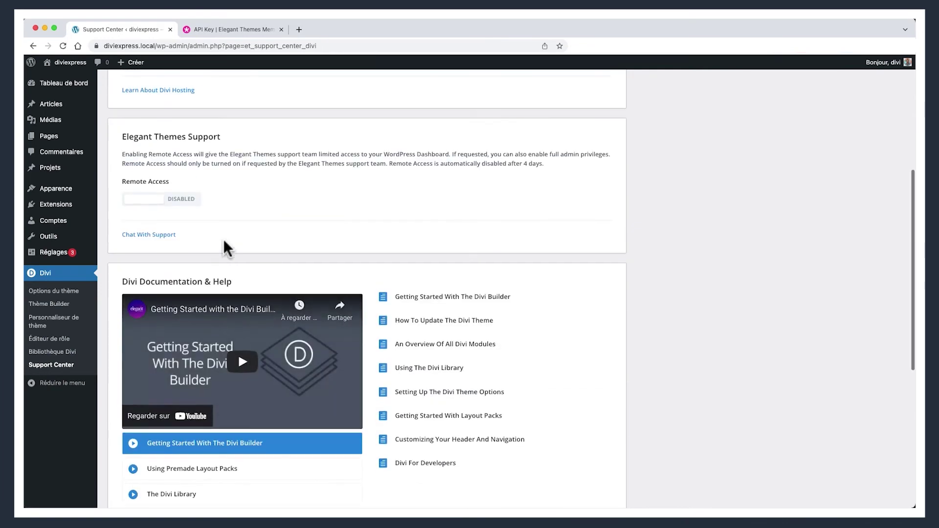
pyautogui.click(149, 203)
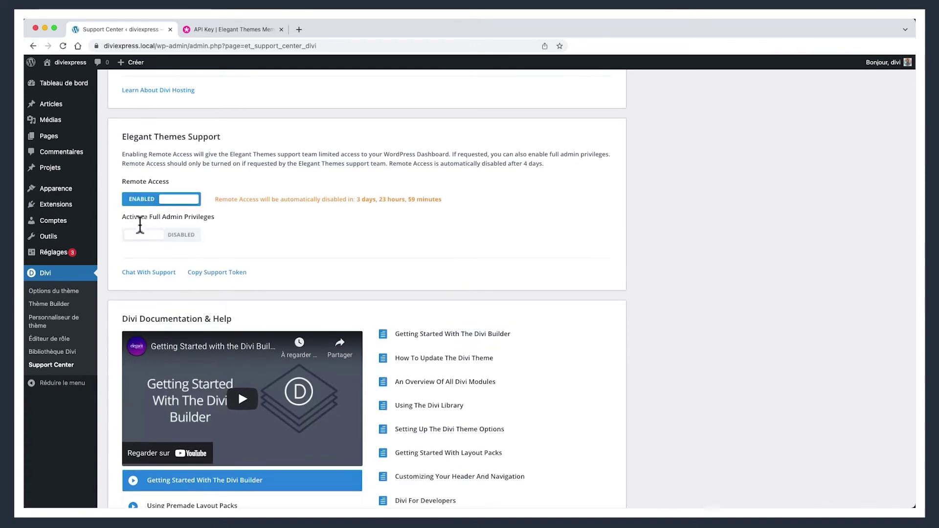
pyautogui.click(165, 236)
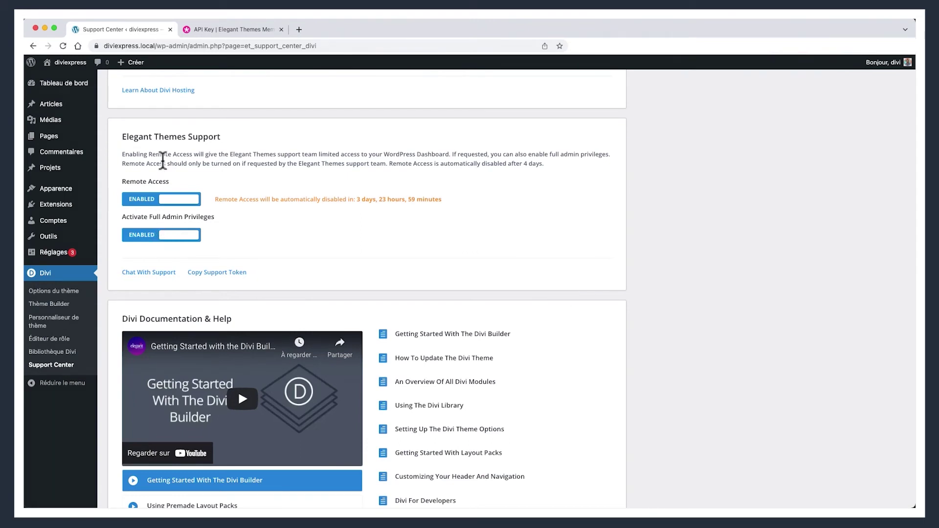
pyautogui.scroll(1, 164, 176)
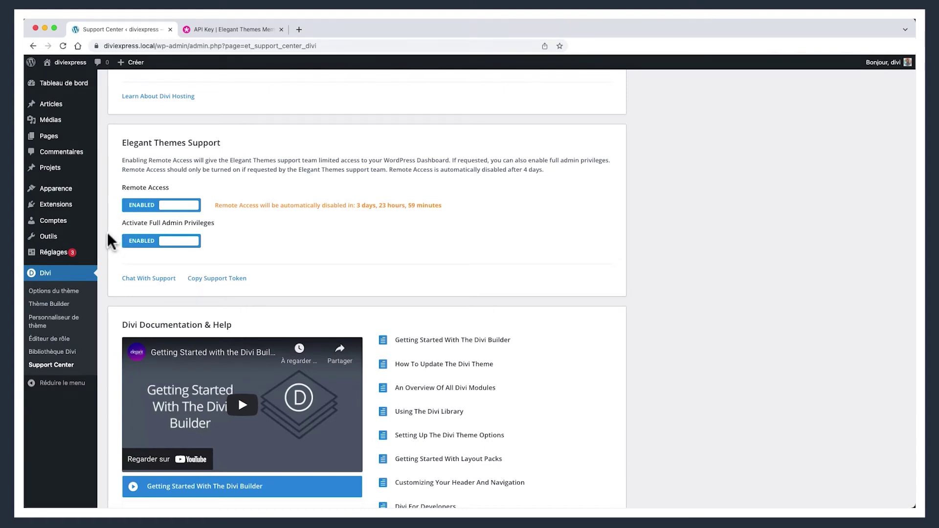
pyautogui.moveTo(93, 204)
pyautogui.click(239, 31)
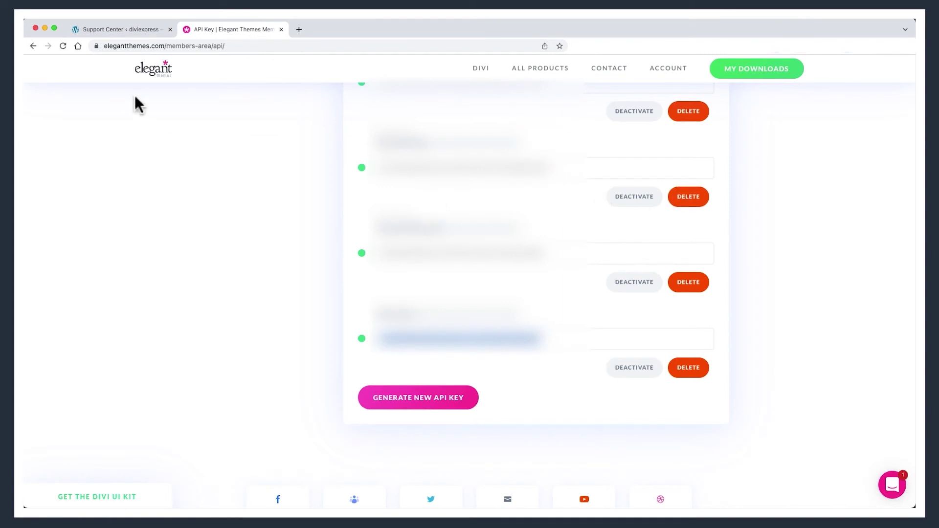
# Step: Open the Elegant Themes support chat panel, then return to the WordPress Support Center tab
pyautogui.click(891, 487)
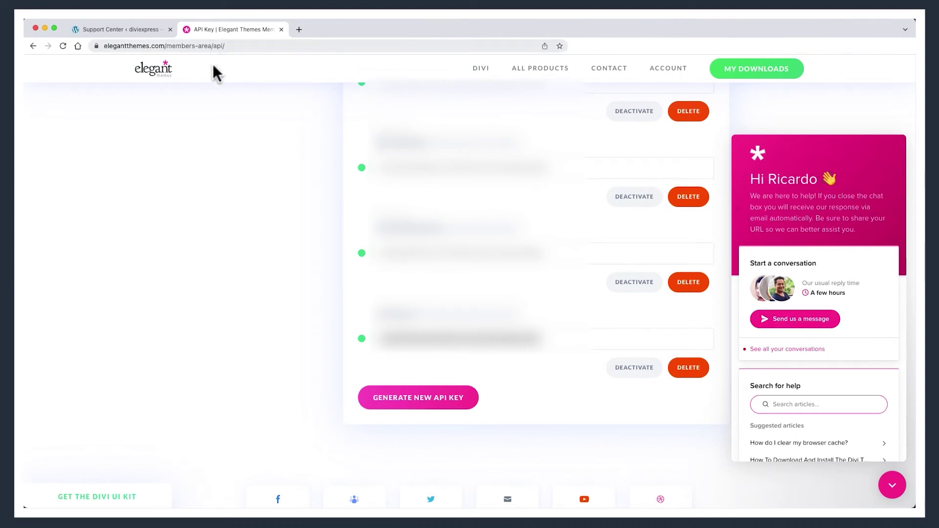
pyautogui.click(138, 31)
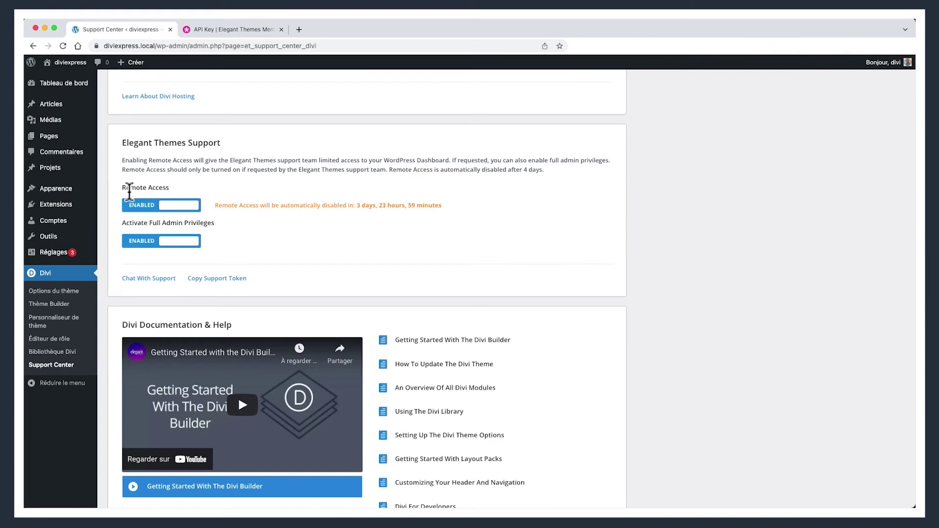
# Step: Create a new page titled 'Test' and launch the Divi Builder for it
pyautogui.moveTo(71, 196)
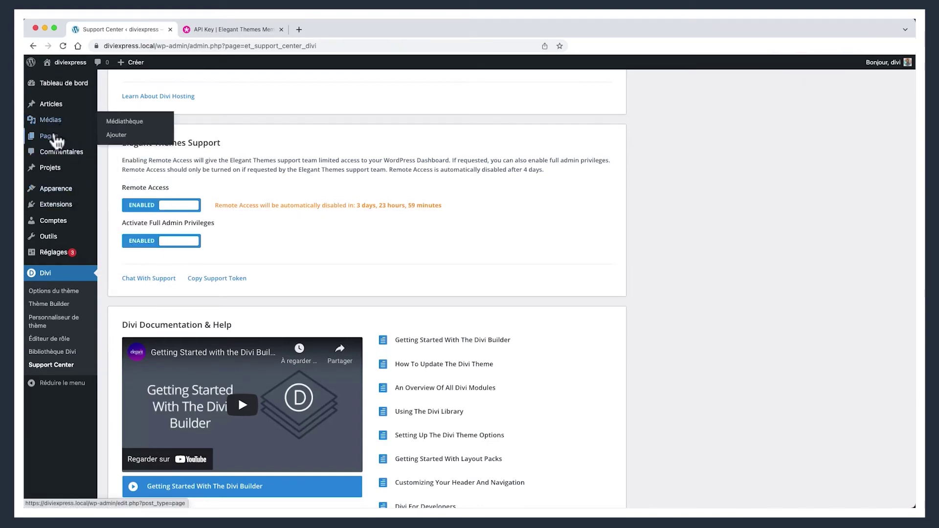
pyautogui.click(119, 141)
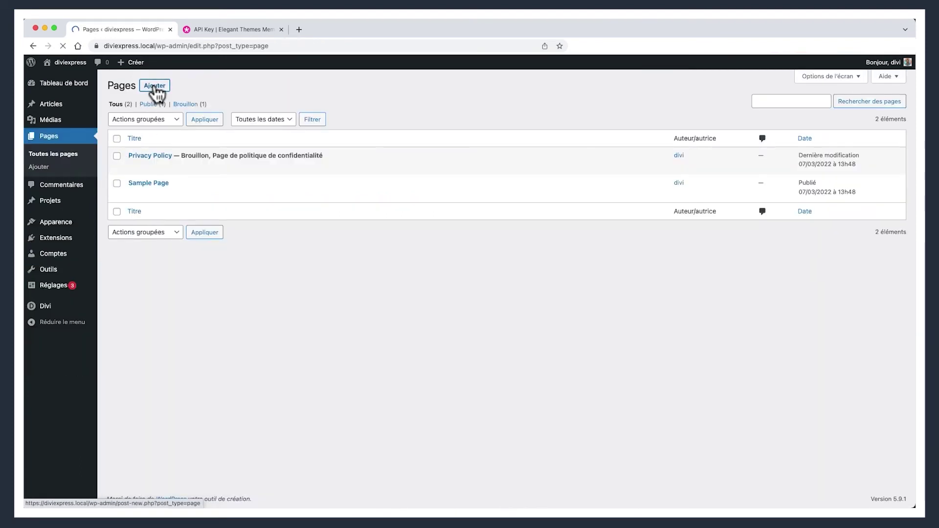
pyautogui.click(155, 86)
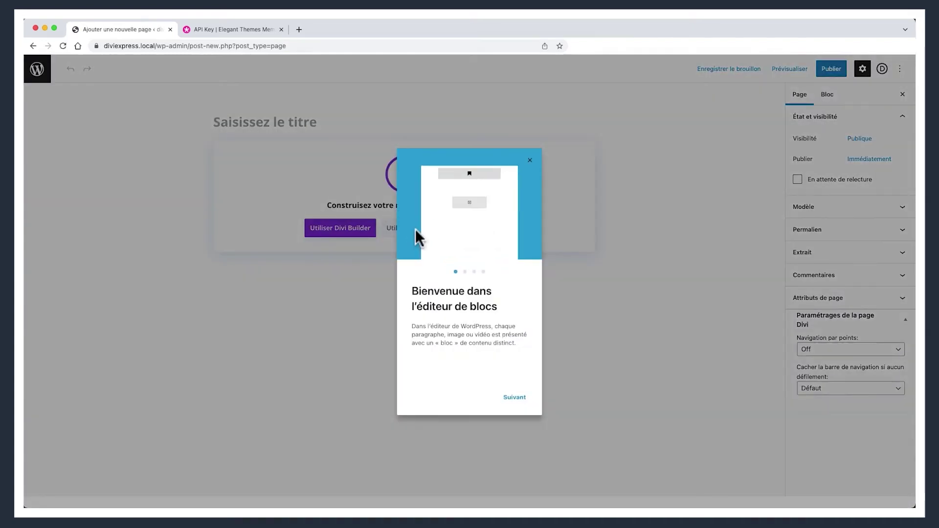
pyautogui.click(532, 160)
pyautogui.click(345, 121)
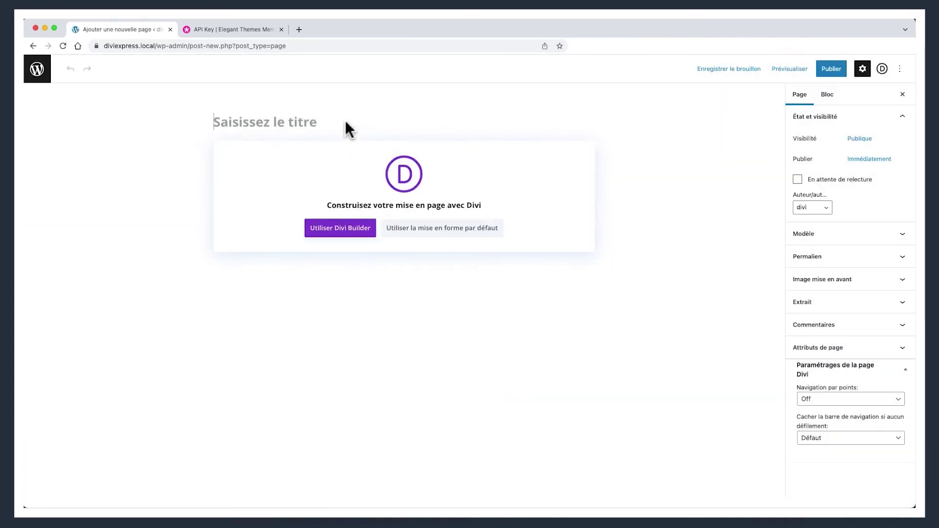
pyautogui.write('Test')
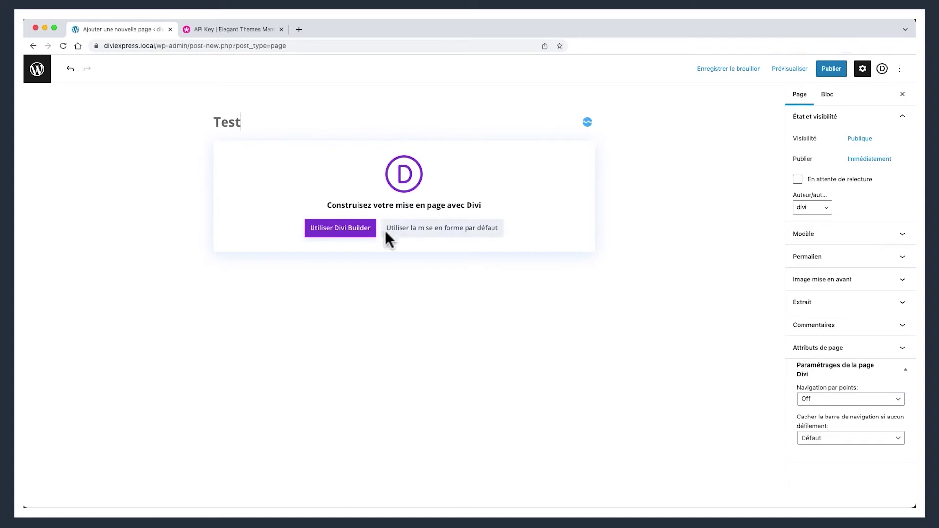
pyautogui.click(335, 230)
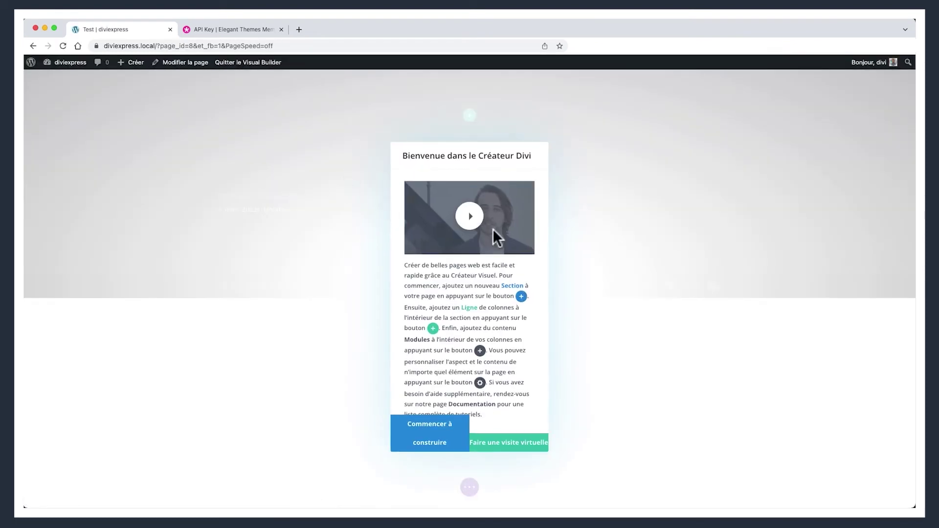
# Step: Take and end the builder's guided tour, then start building the page from scratch
pyautogui.click(522, 451)
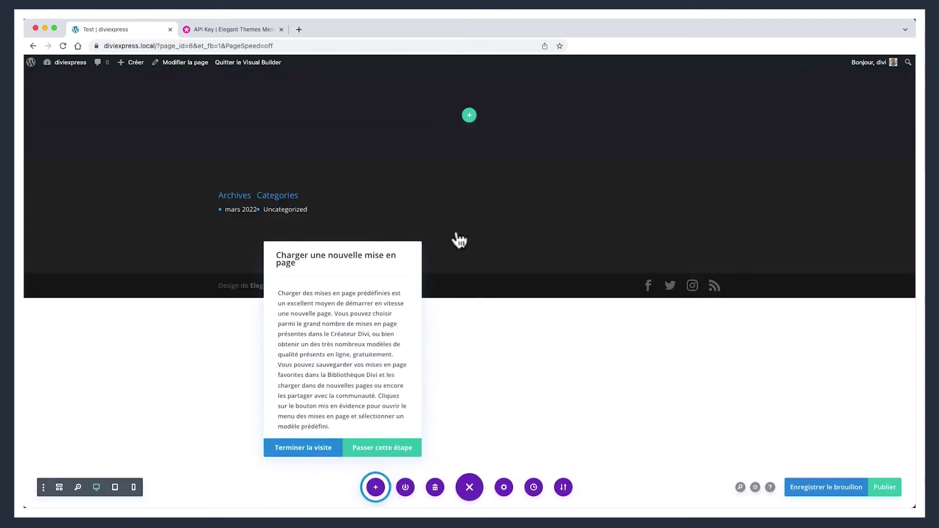
pyautogui.click(306, 446)
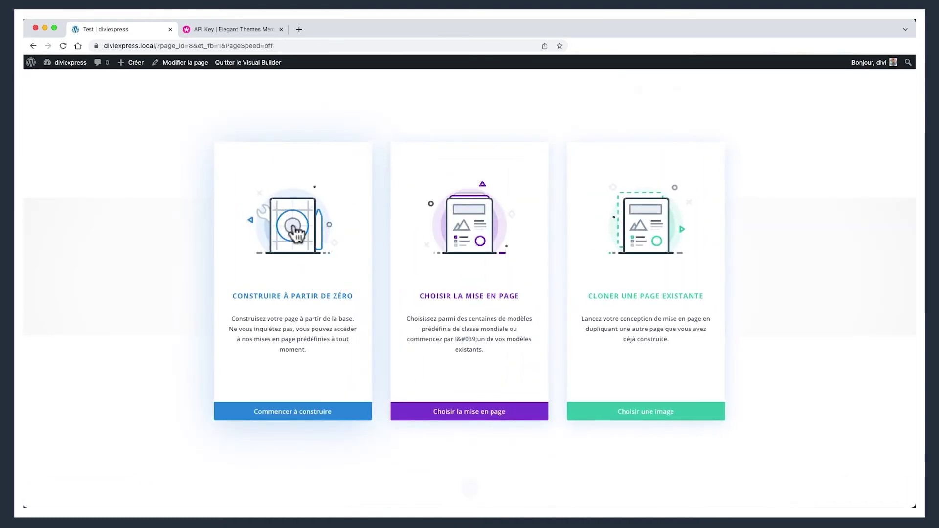
pyautogui.click(315, 248)
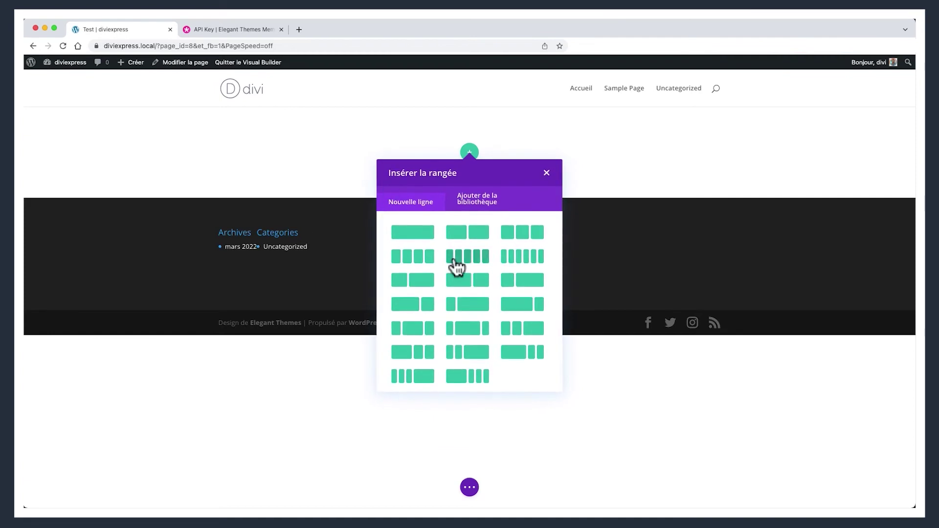
# Step: Insert a one-column row with an Accordéon module, then view and close its help videos
pyautogui.click(415, 236)
pyautogui.scroll(-10, 444, 262)
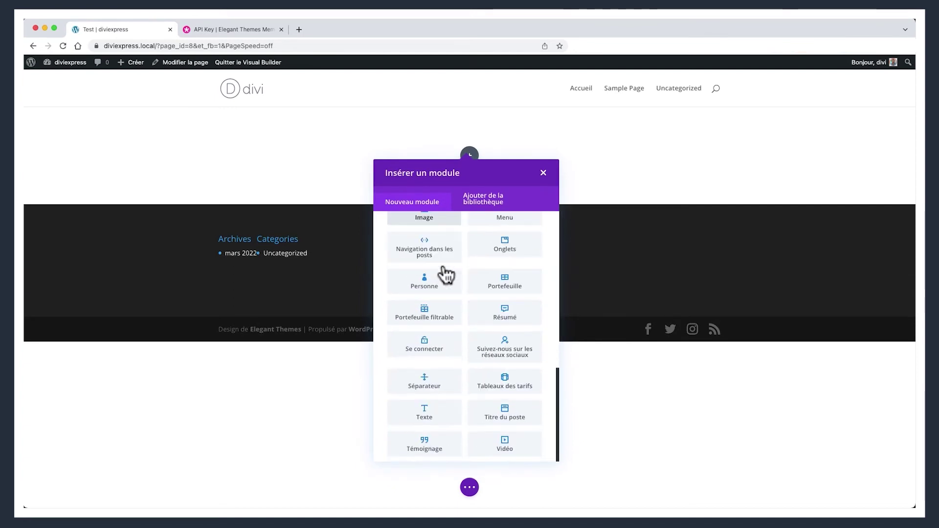
pyautogui.scroll(10, 445, 274)
pyautogui.click(432, 270)
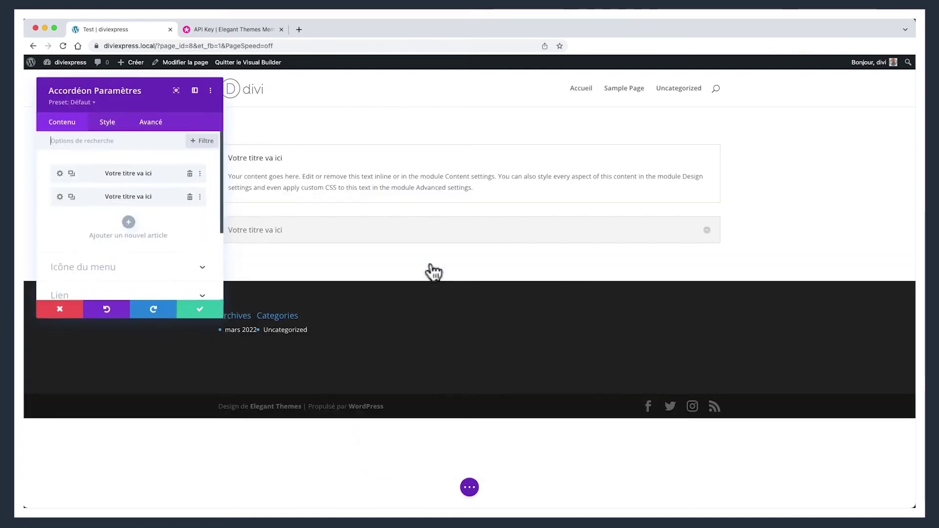
pyautogui.scroll(-3, 177, 240)
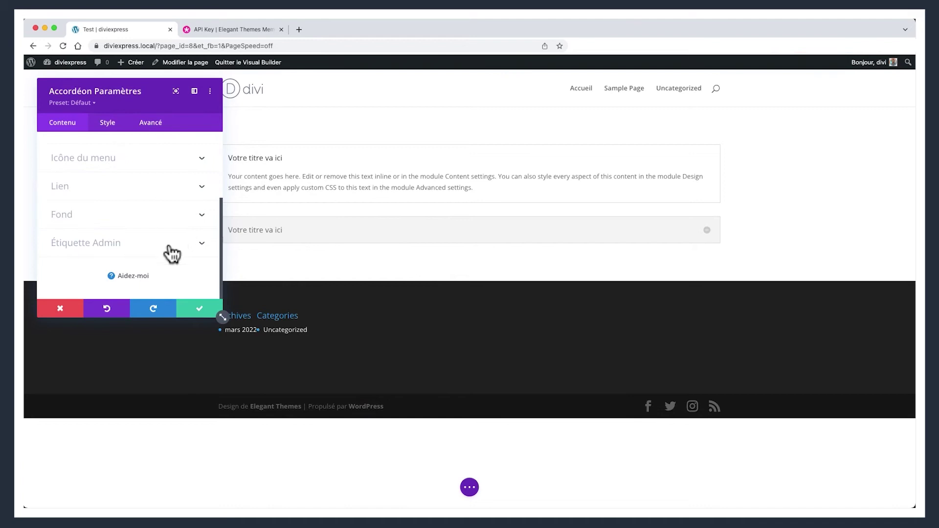
pyautogui.click(134, 276)
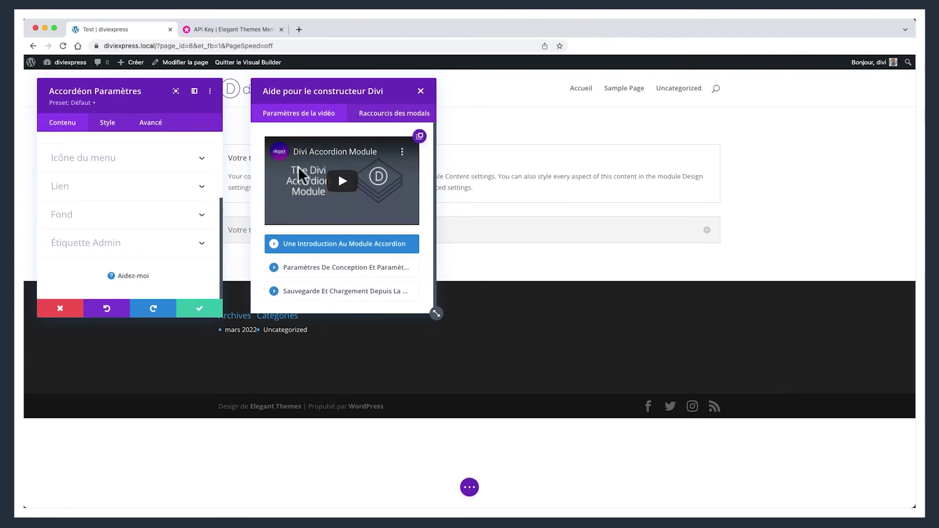
pyautogui.click(423, 90)
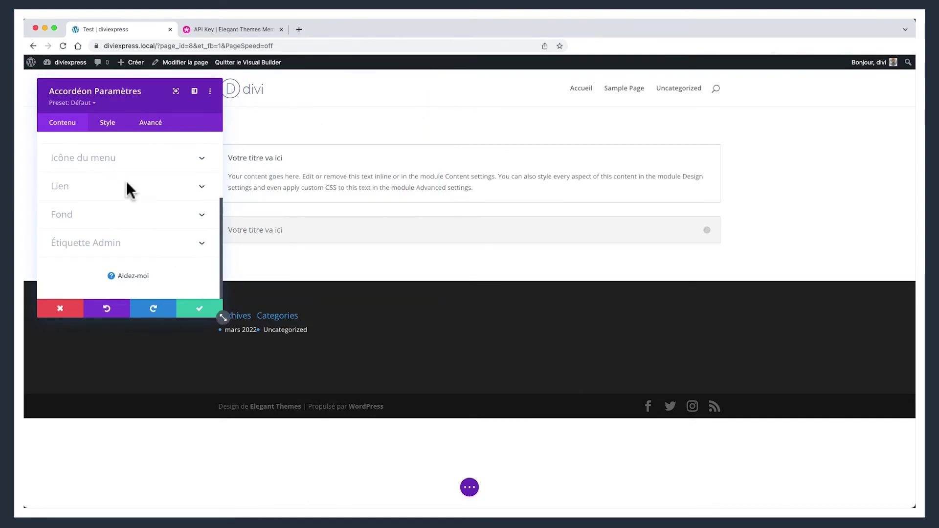
# Step: Discard the accordion settings, then open and cancel the section settings, viewing its help
pyautogui.click(45, 312)
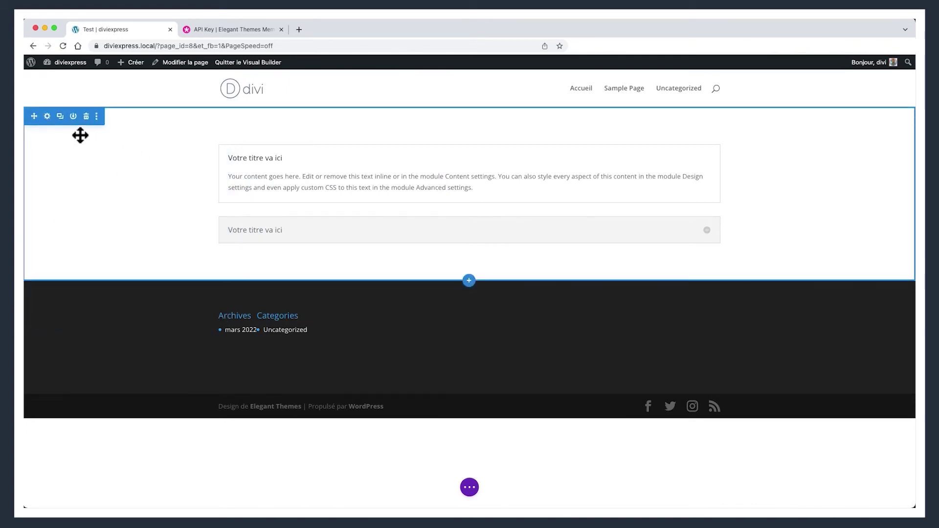
pyautogui.click(47, 116)
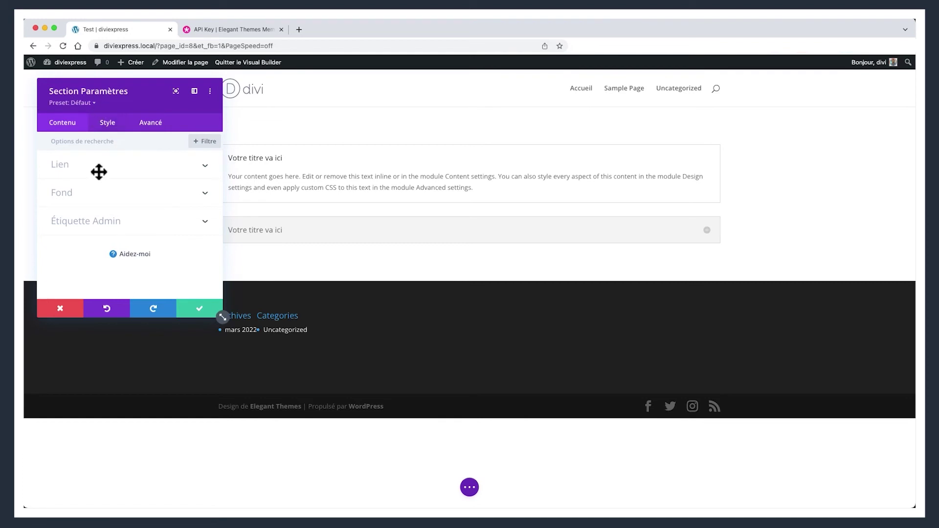
pyautogui.click(128, 264)
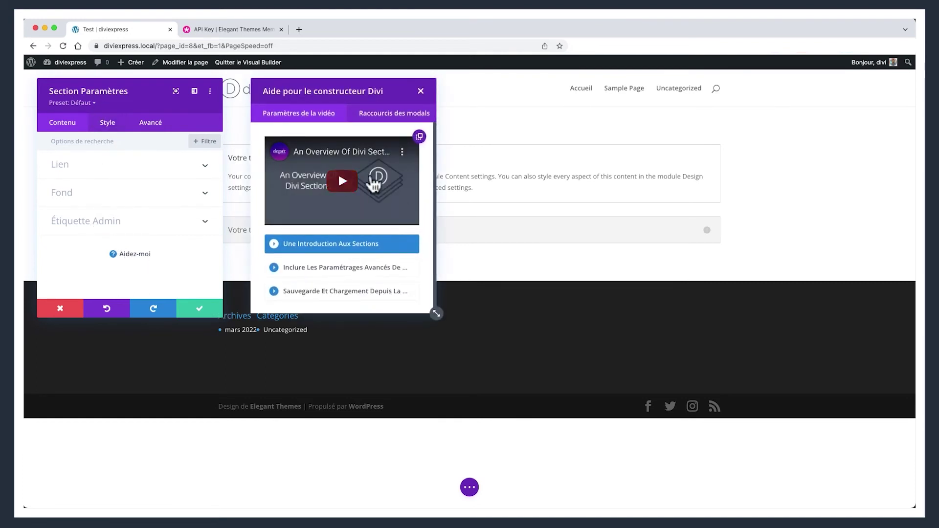
pyautogui.click(419, 93)
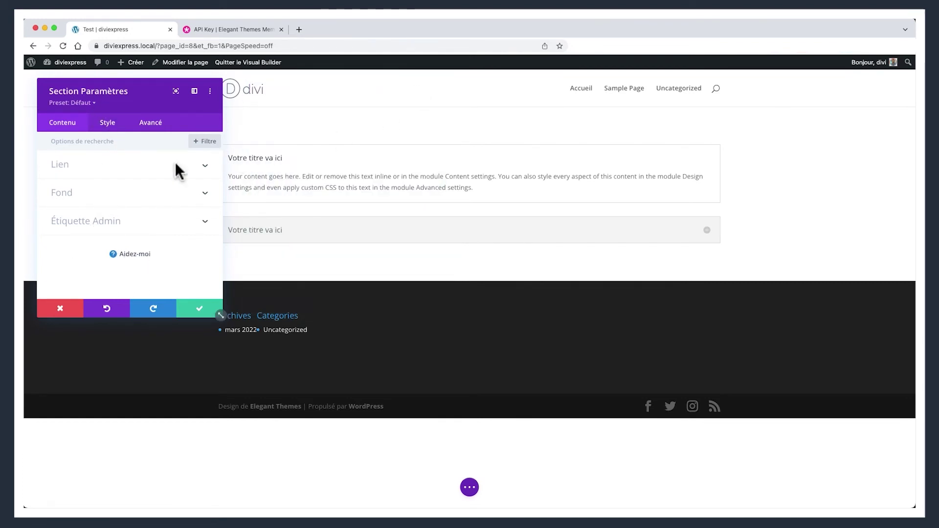
pyautogui.click(55, 309)
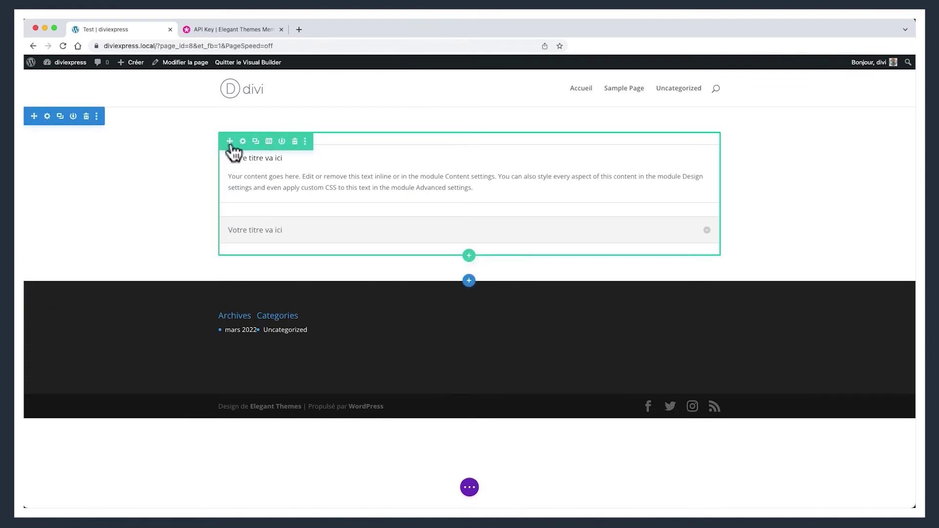
pyautogui.click(47, 116)
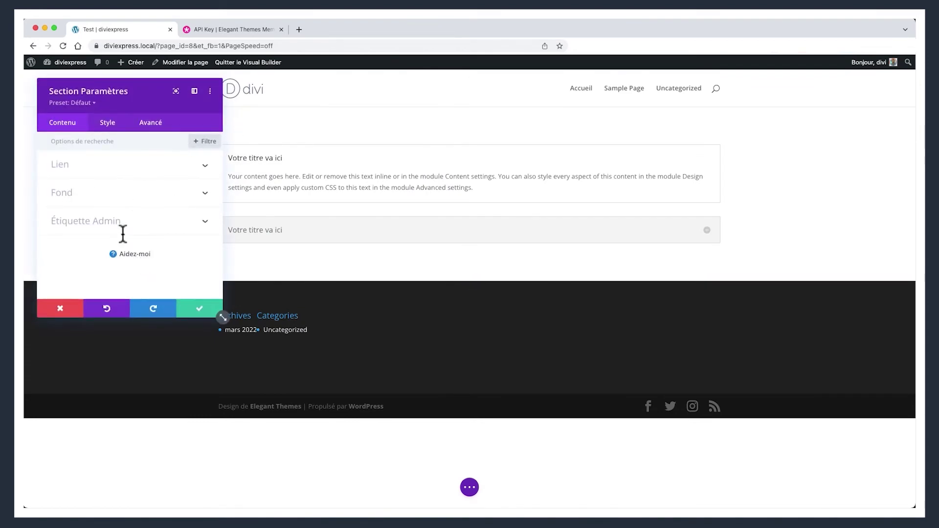
pyautogui.click(54, 309)
# Step: Play the section help video as a mini player at lower right, then close it and the section settings
pyautogui.click(46, 115)
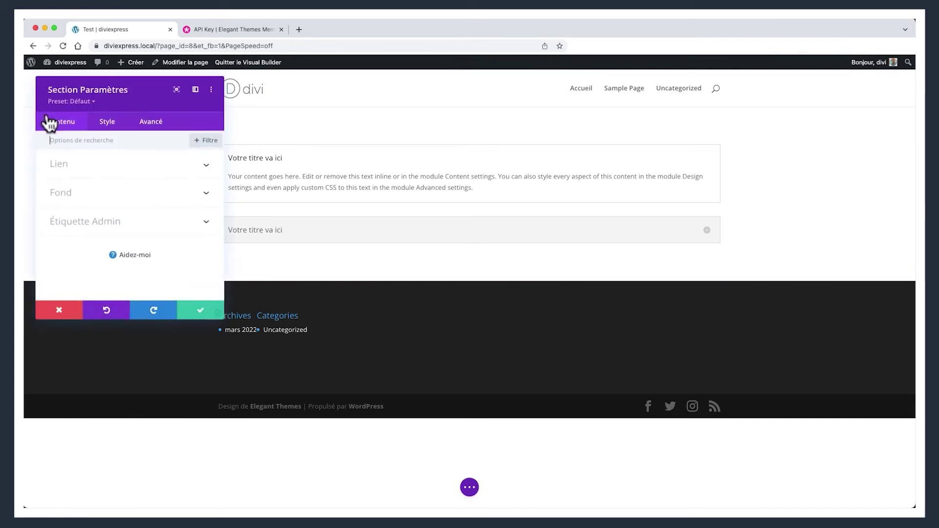
pyautogui.click(126, 251)
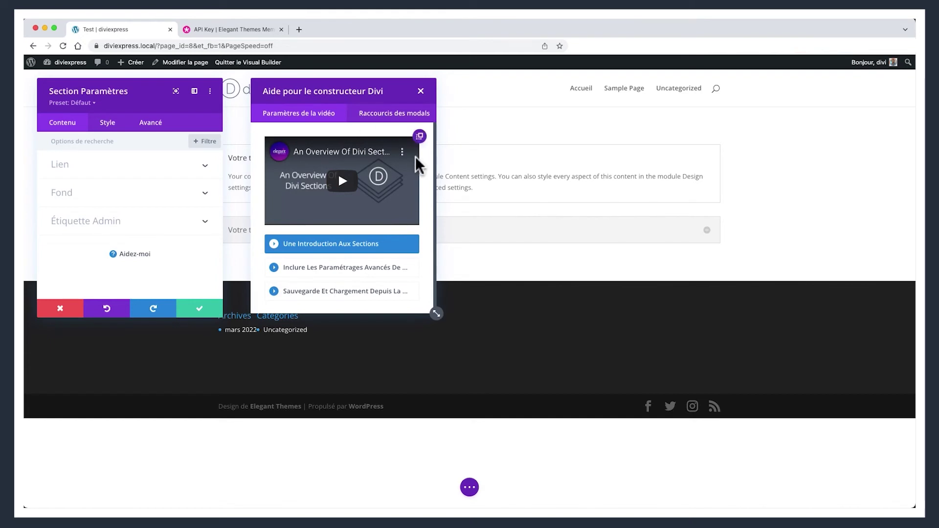
pyautogui.click(419, 136)
pyautogui.moveTo(405, 181); pyautogui.dragTo(803, 281)
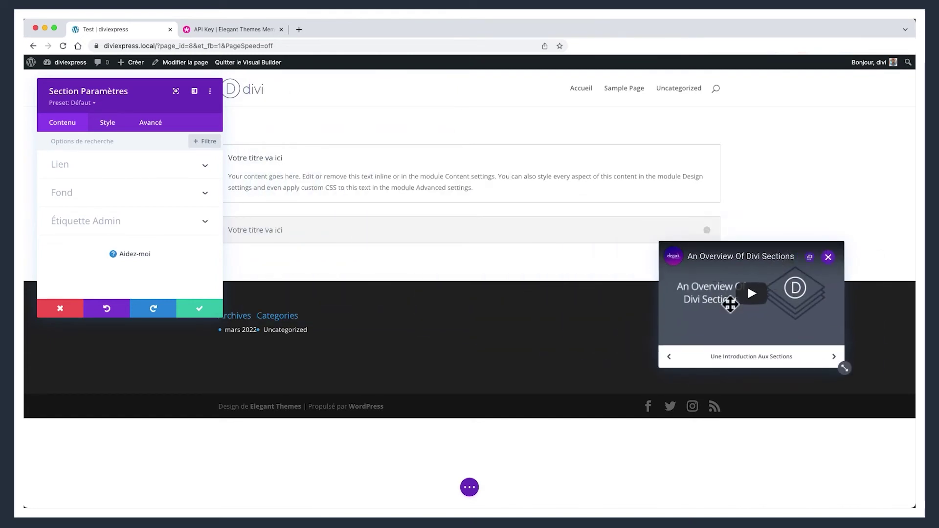
pyautogui.click(829, 260)
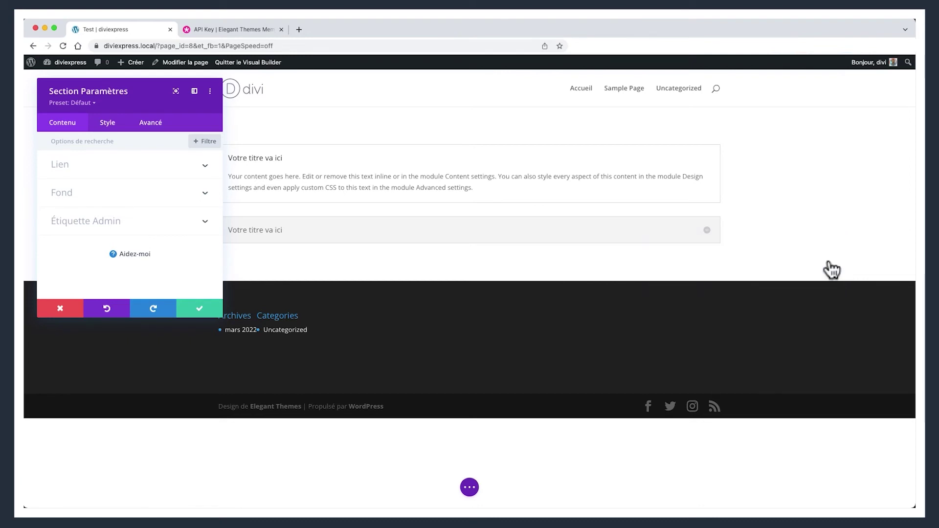
pyautogui.click(57, 313)
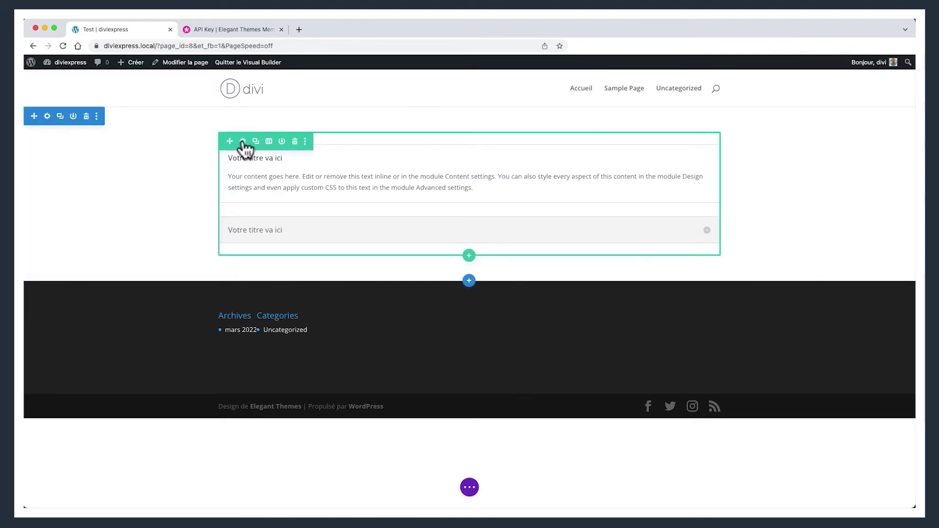
# Step: Open the row settings, watch its help video in a mini player, then close both
pyautogui.click(242, 142)
pyautogui.scroll(-5, 177, 228)
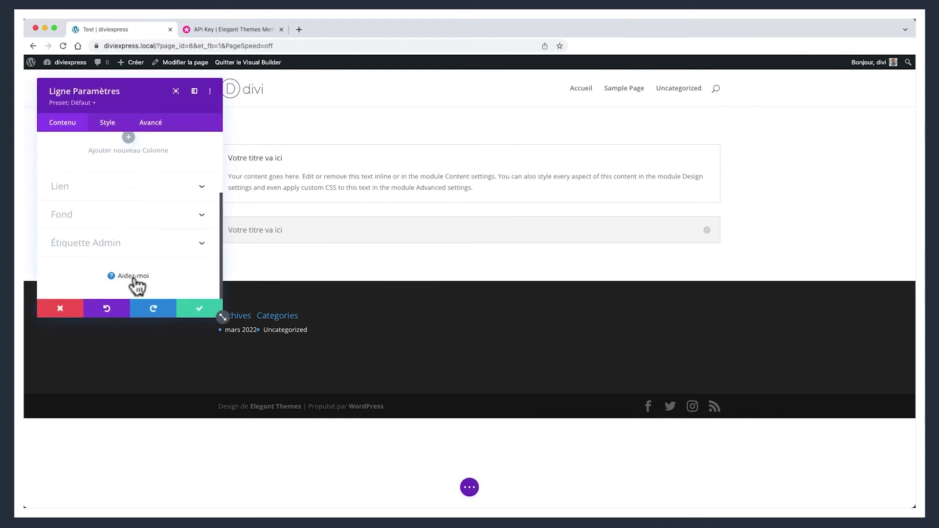
pyautogui.scroll(3, 139, 201)
pyautogui.scroll(-3, 139, 198)
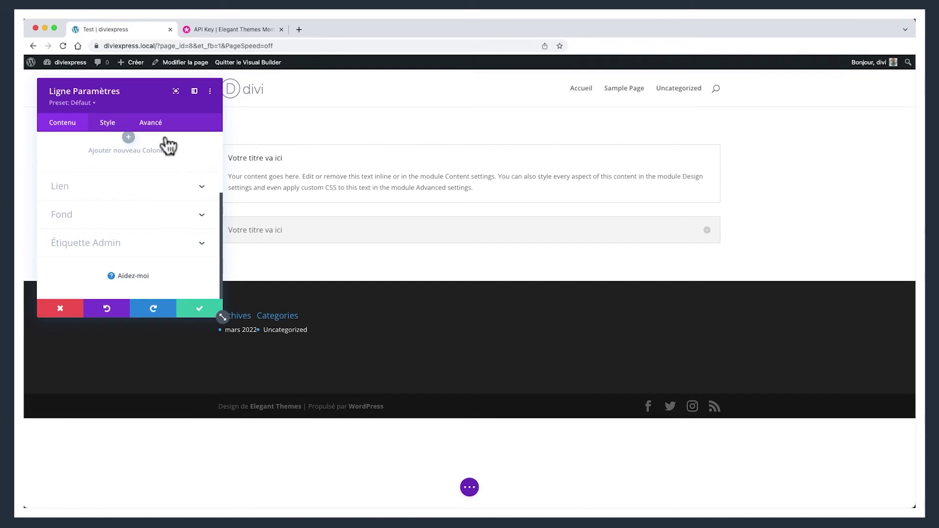
pyautogui.click(134, 277)
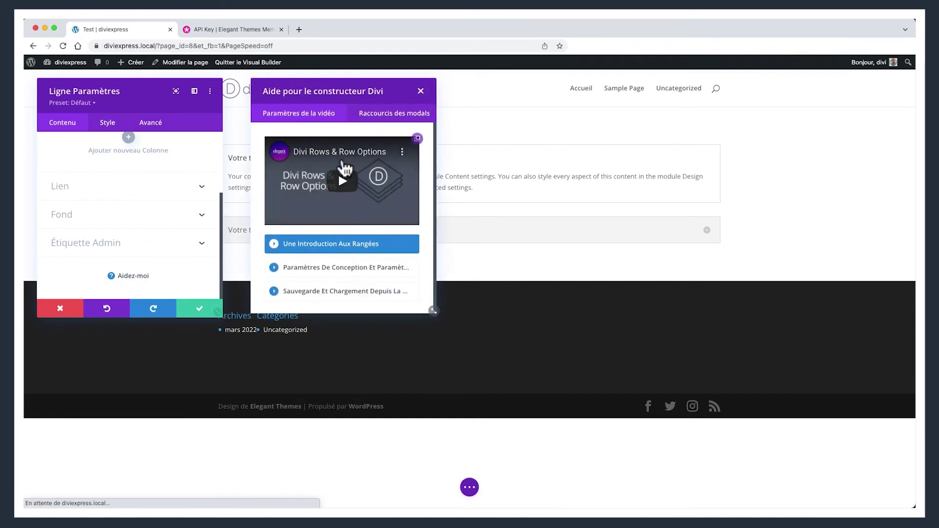
pyautogui.click(419, 137)
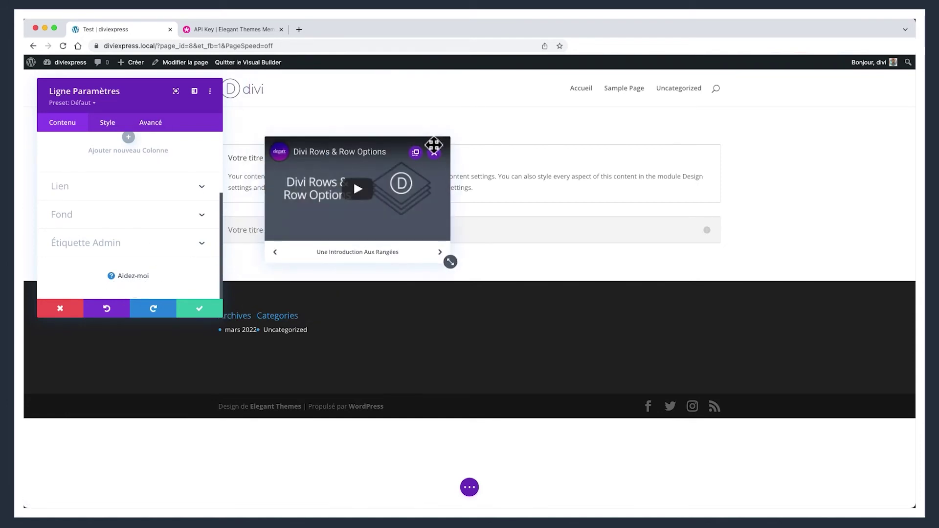
pyautogui.moveTo(431, 145); pyautogui.dragTo(771, 285)
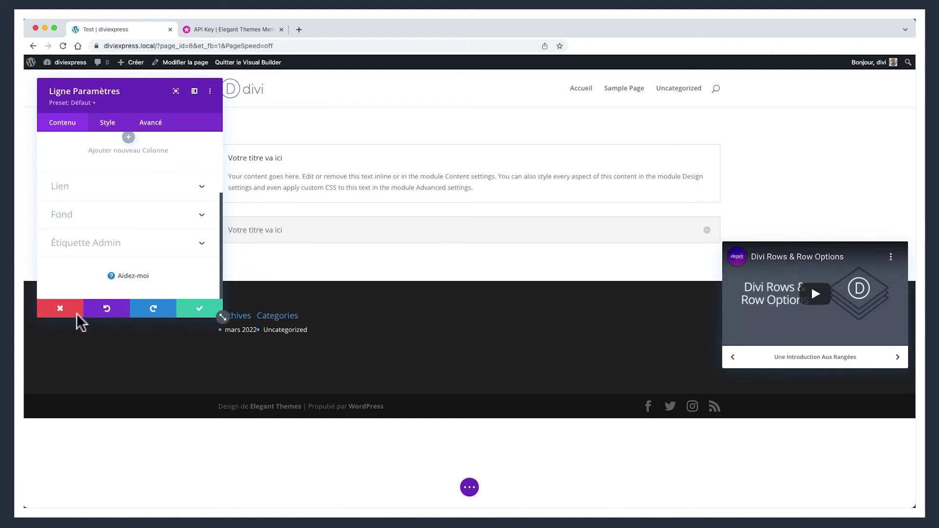
pyautogui.click(76, 313)
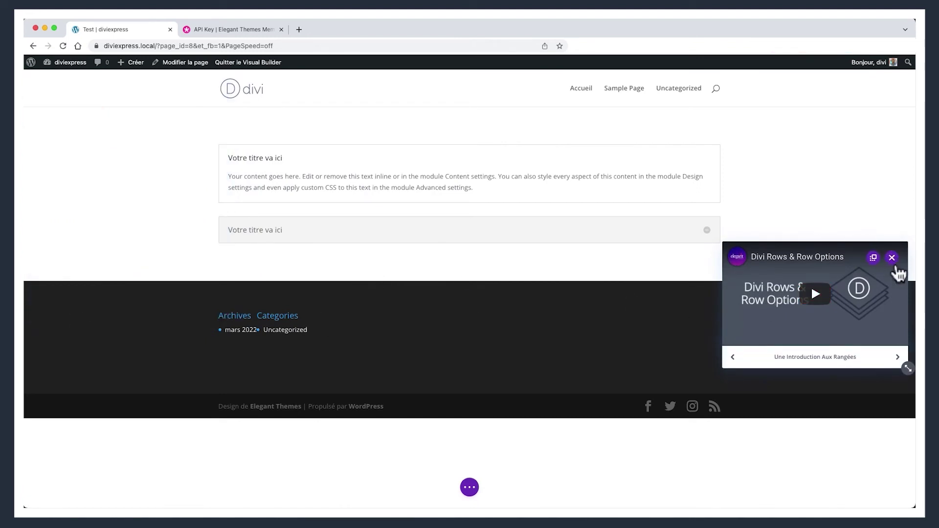
pyautogui.click(891, 256)
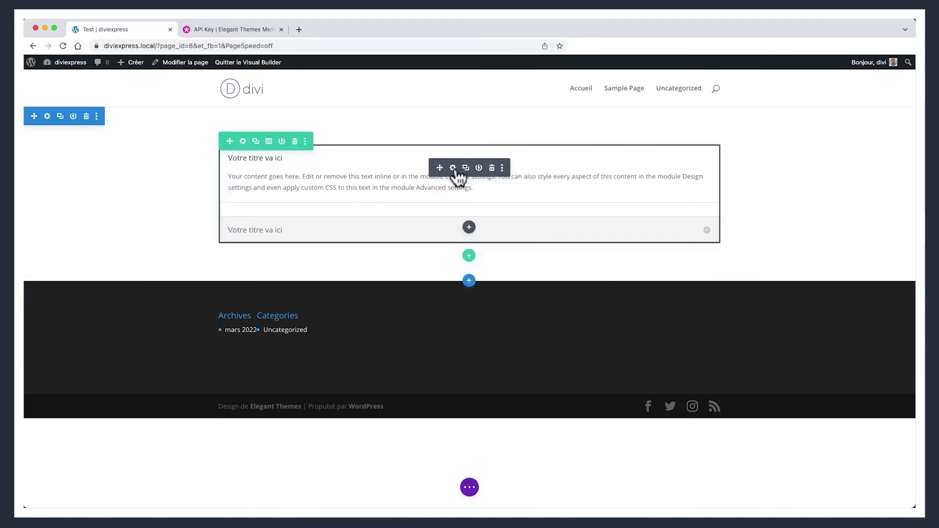
# Step: Open and cancel the accordion settings twice, checking its help, then open the Insérer un module list
pyautogui.click(452, 169)
pyautogui.scroll(-3, 140, 217)
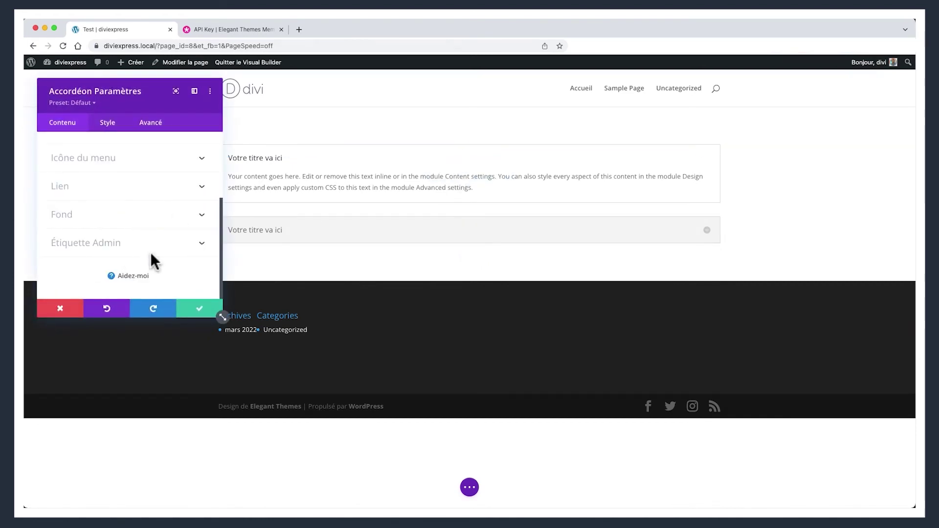
pyautogui.scroll(3, 128, 275)
pyautogui.click(61, 309)
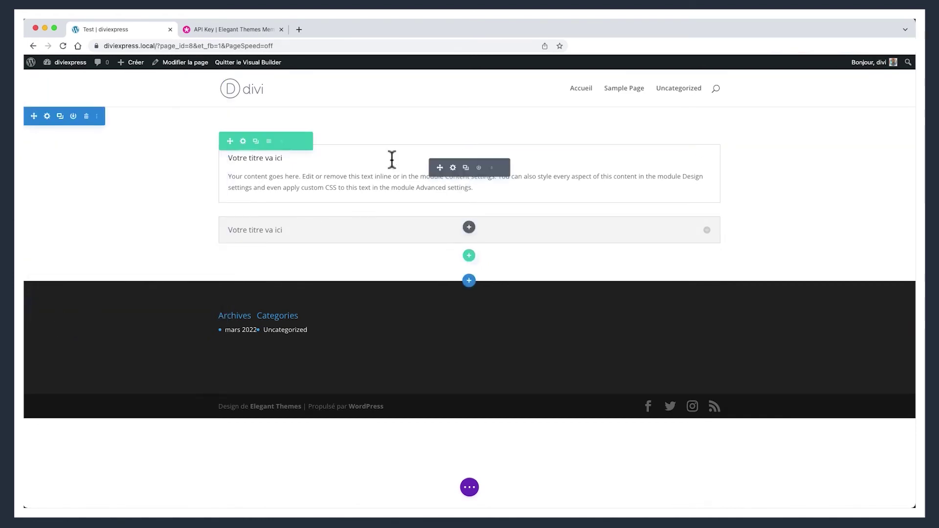
pyautogui.click(453, 168)
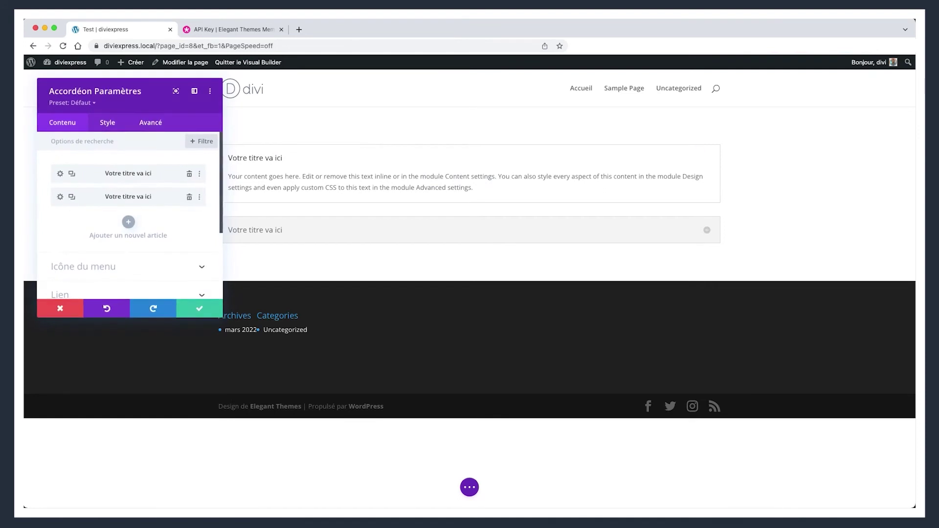
pyautogui.scroll(-3, 173, 235)
pyautogui.click(136, 277)
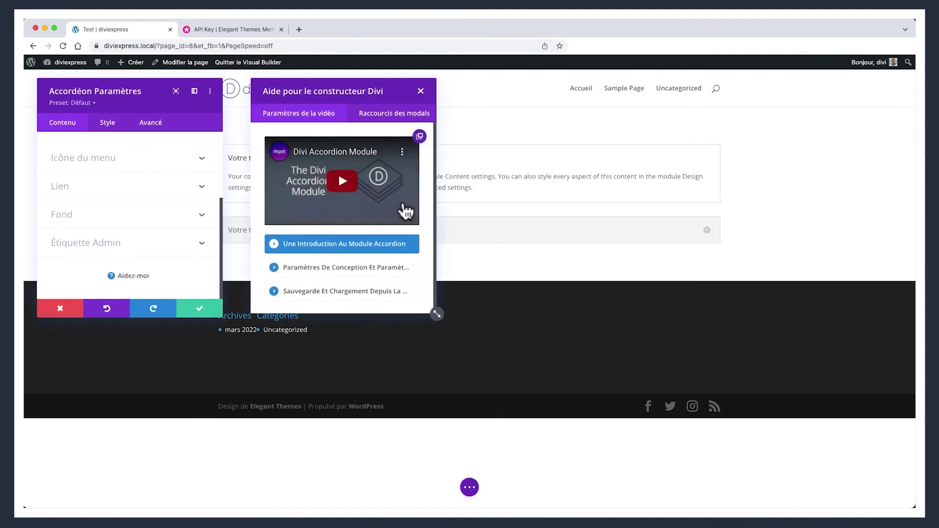
pyautogui.click(421, 91)
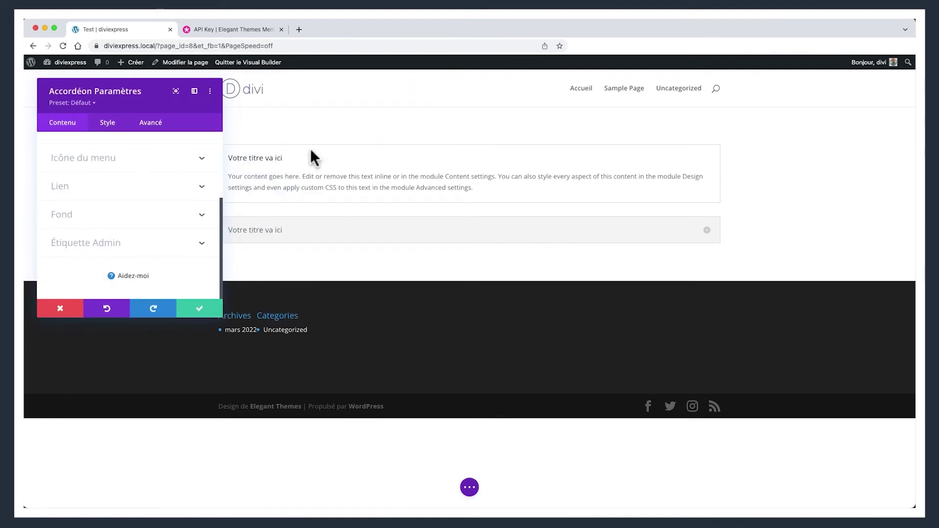
pyautogui.click(68, 308)
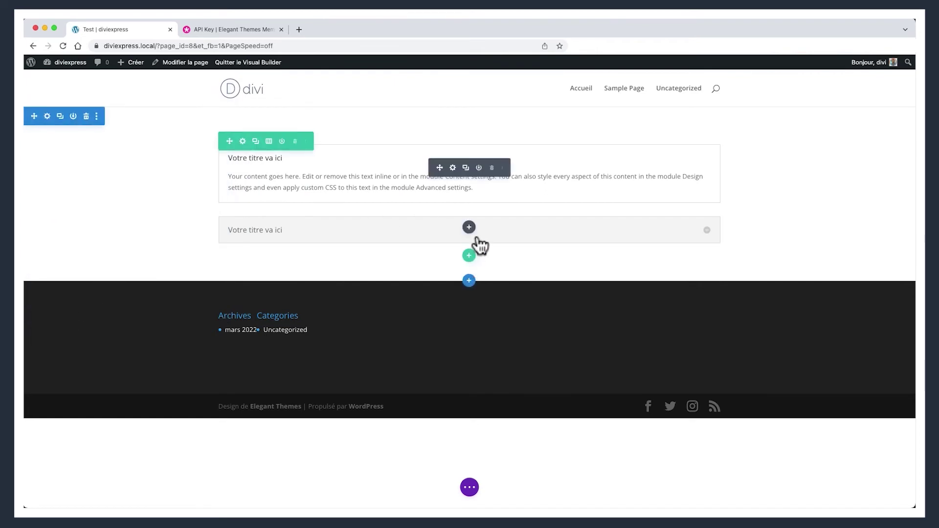
pyautogui.click(469, 227)
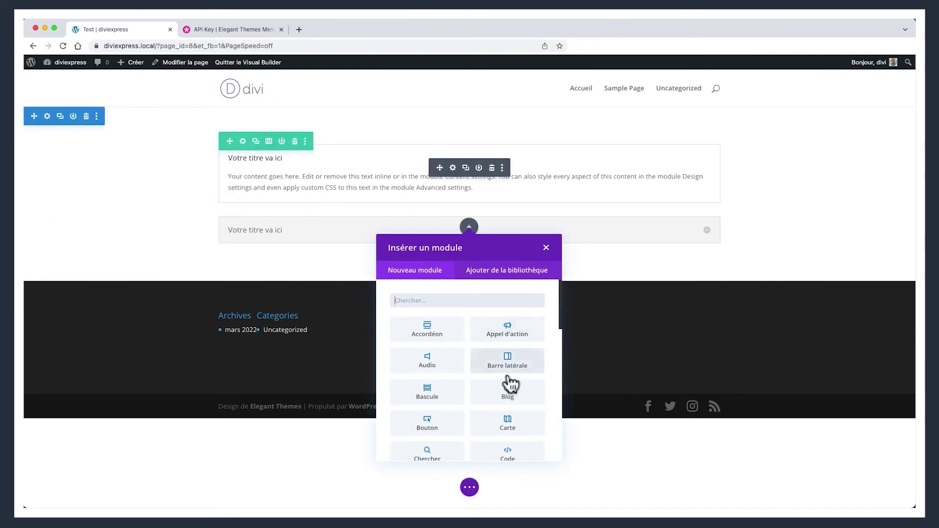
# Step: Add a Carte map module below the accordion, check its help, then delete it again
pyautogui.scroll(-3, 508, 376)
pyautogui.click(520, 350)
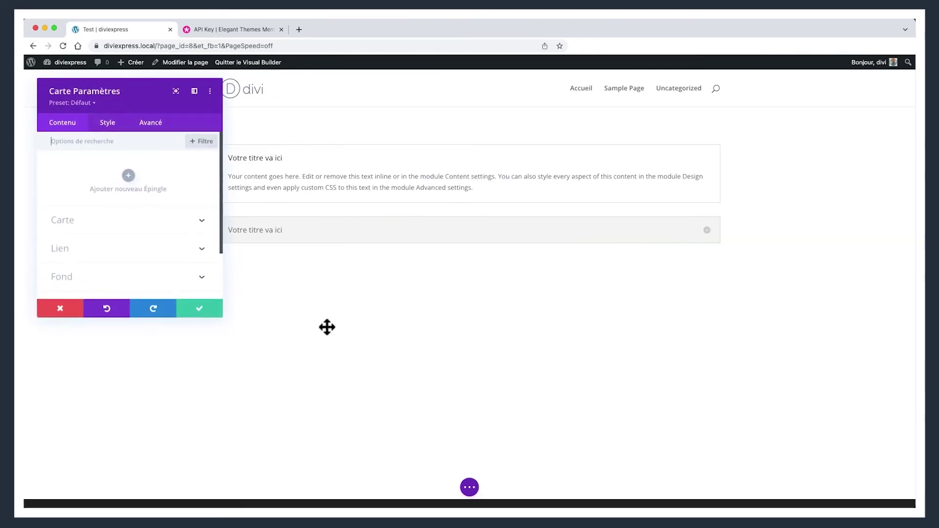
pyautogui.click(132, 277)
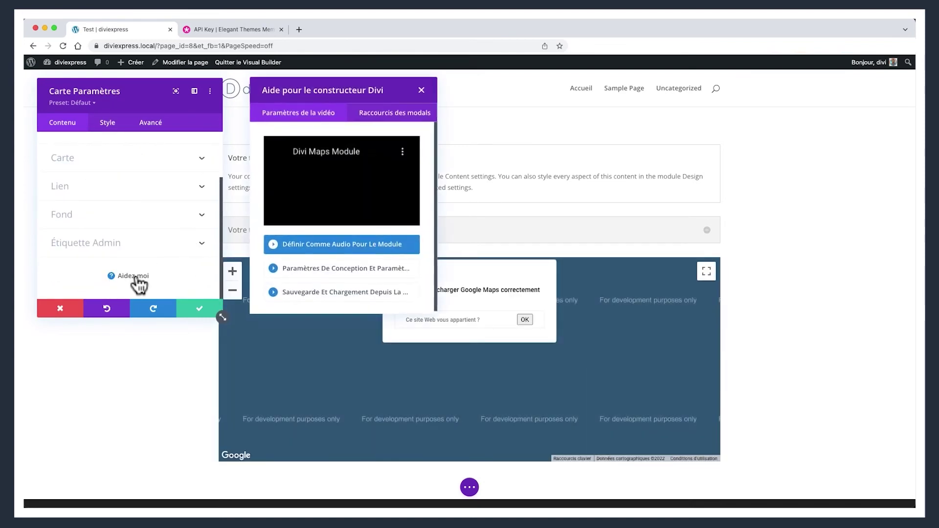
pyautogui.click(421, 91)
pyautogui.click(63, 309)
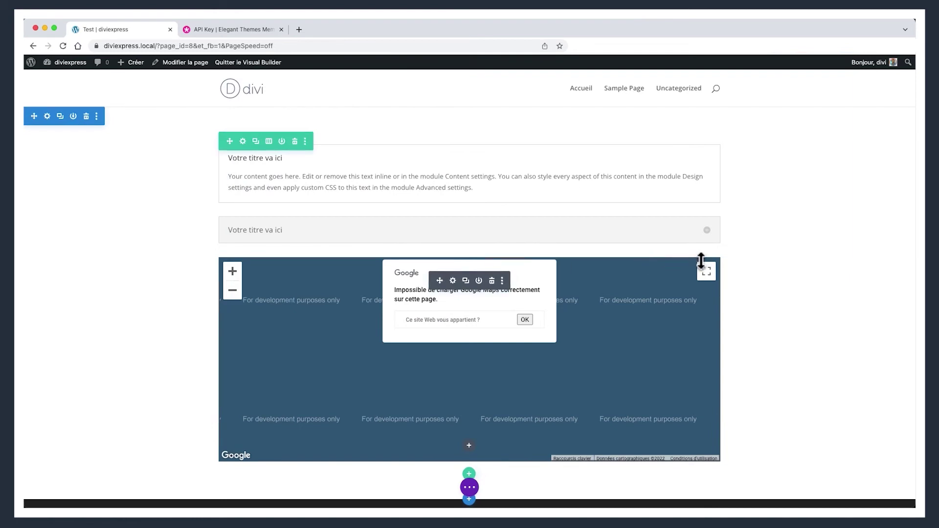
pyautogui.click(491, 281)
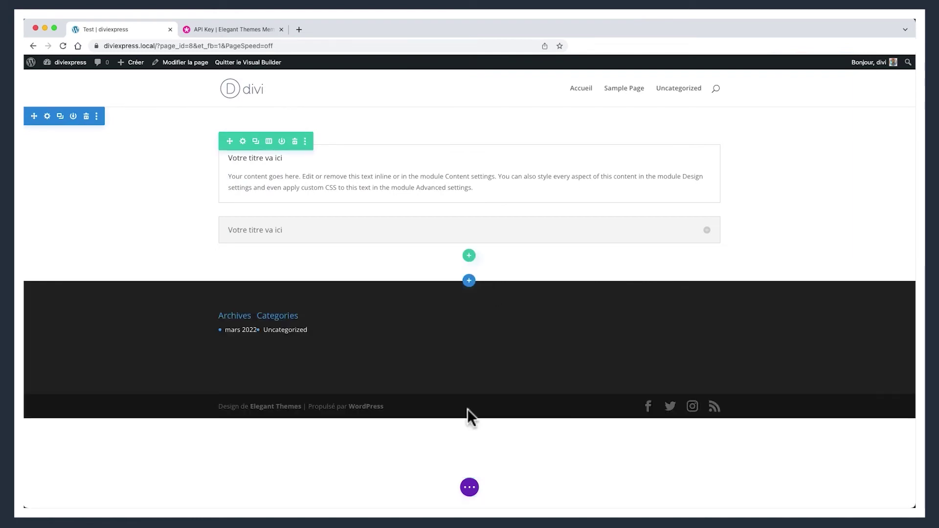
pyautogui.click(470, 487)
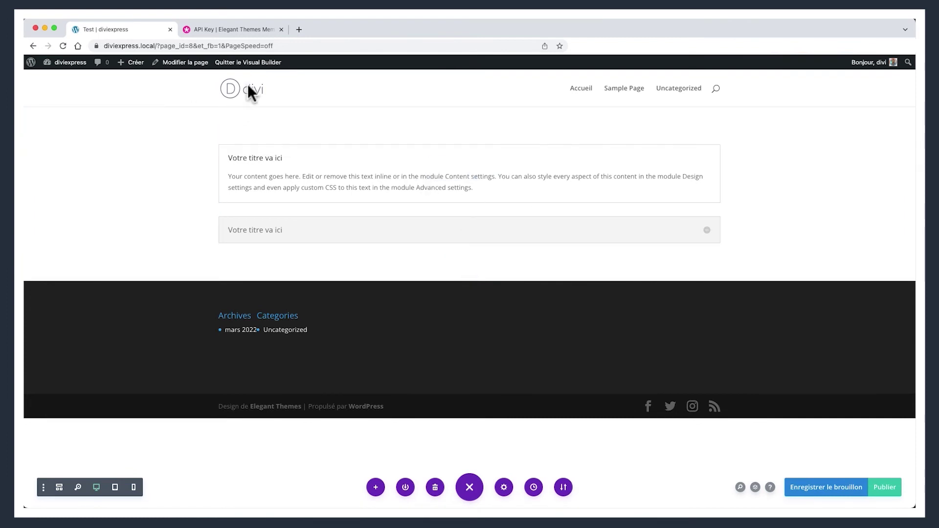
# Step: Exit the visual builder discarding changes, then open Divi's Support Center from the dashboard
pyautogui.click(249, 64)
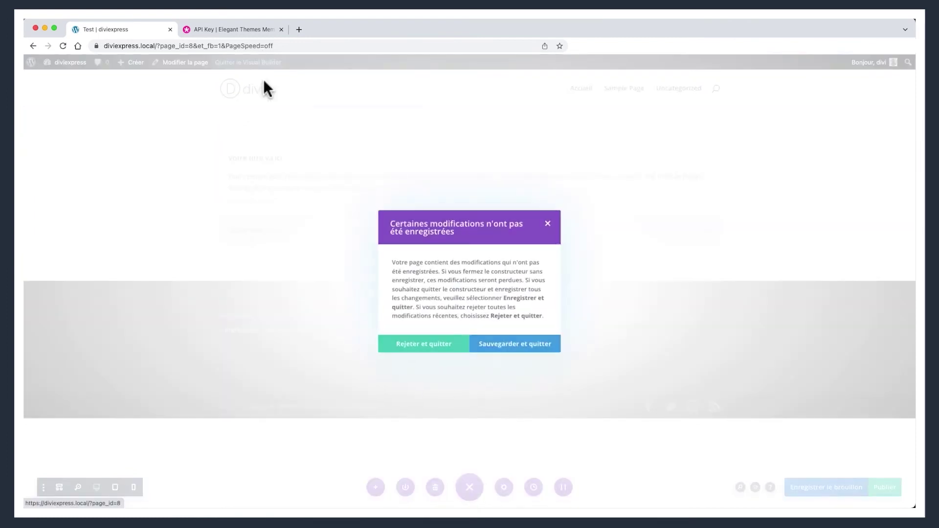
pyautogui.click(445, 359)
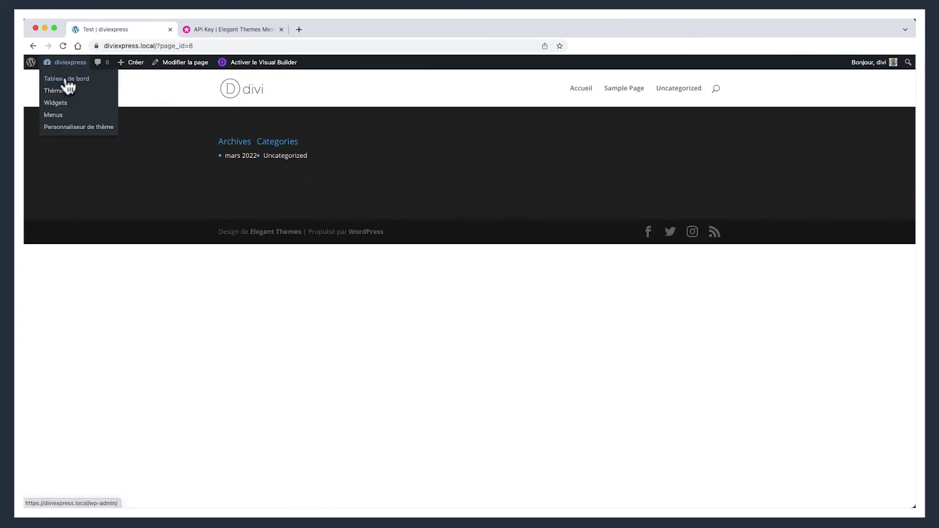
pyautogui.click(65, 78)
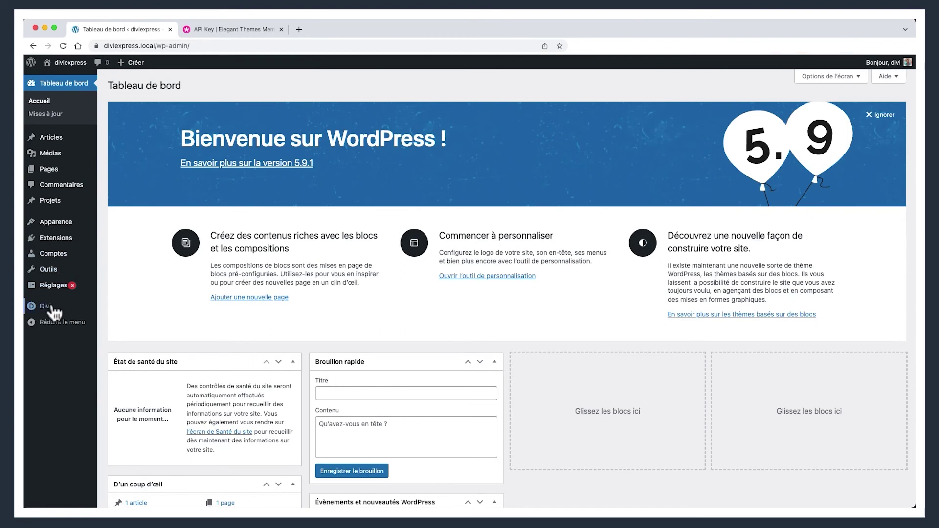
pyautogui.moveTo(44, 308)
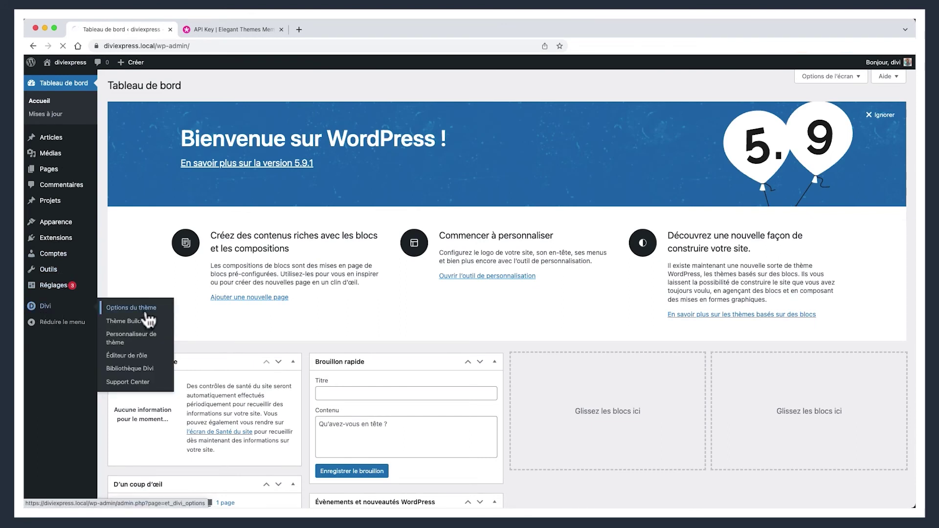
pyautogui.click(147, 316)
pyautogui.click(547, 153)
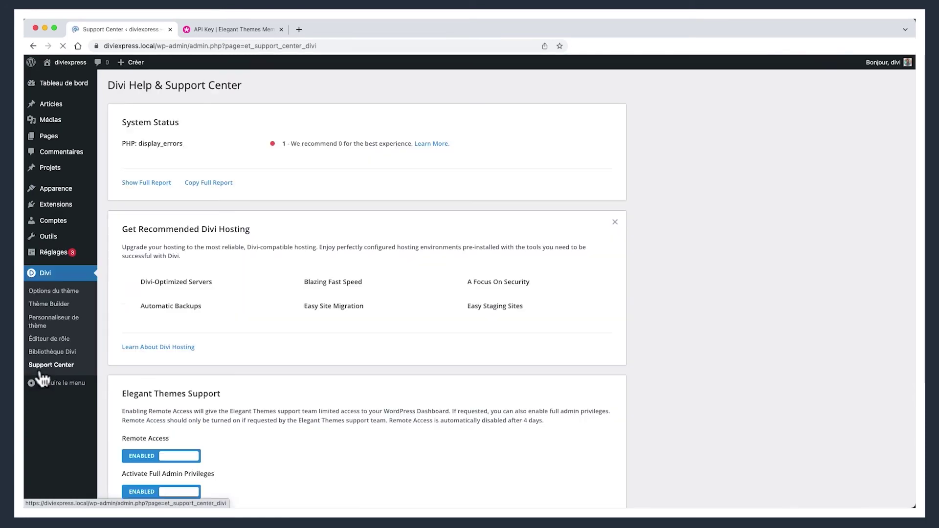
# Step: Set Elegant Themes Remote Access to disabled on the Support Center page
pyautogui.scroll(-3, 222, 351)
pyautogui.click(141, 378)
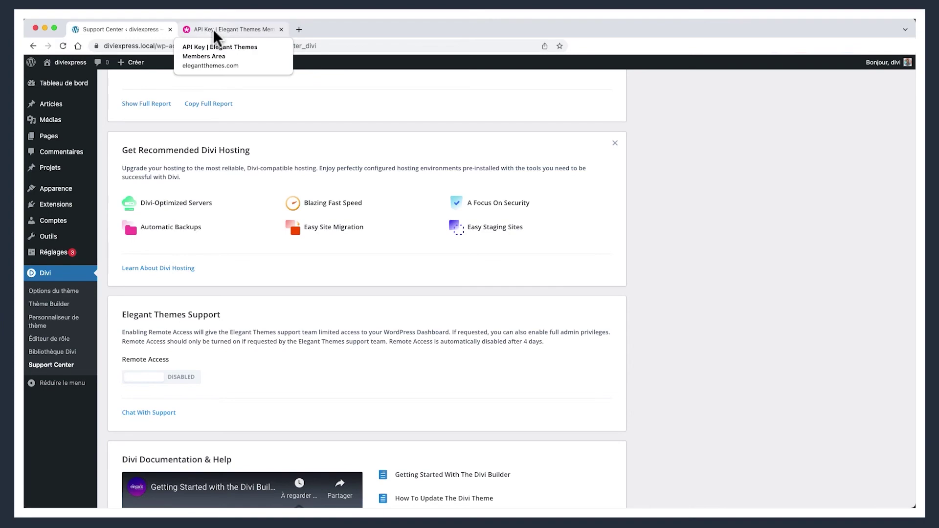
pyautogui.scroll(2, 275, 143)
pyautogui.scroll(-2, 275, 151)
pyautogui.scroll(2, 242, 211)
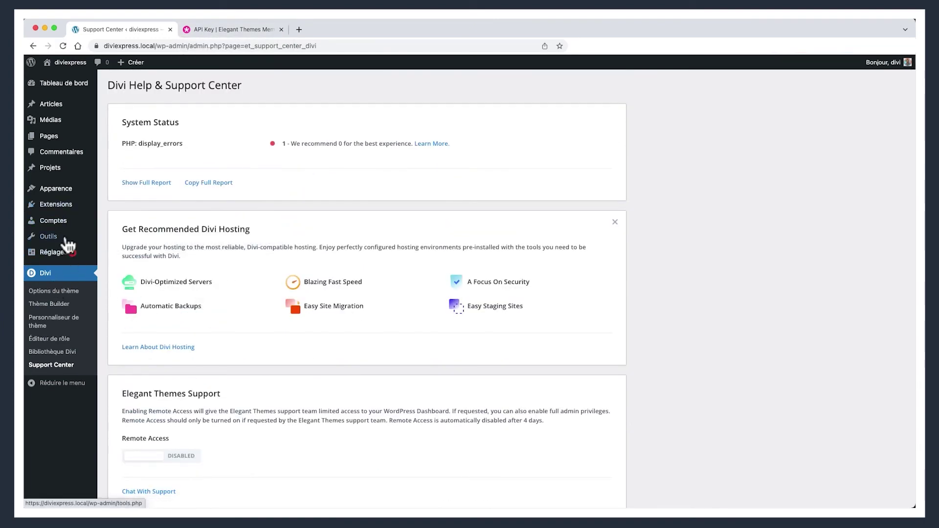
pyautogui.moveTo(52, 139)
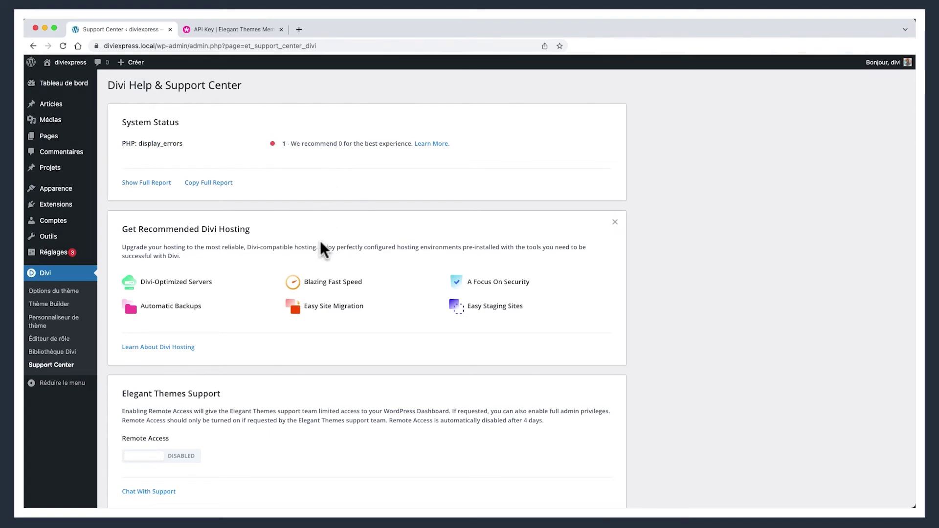
pyautogui.moveTo(84, 143)
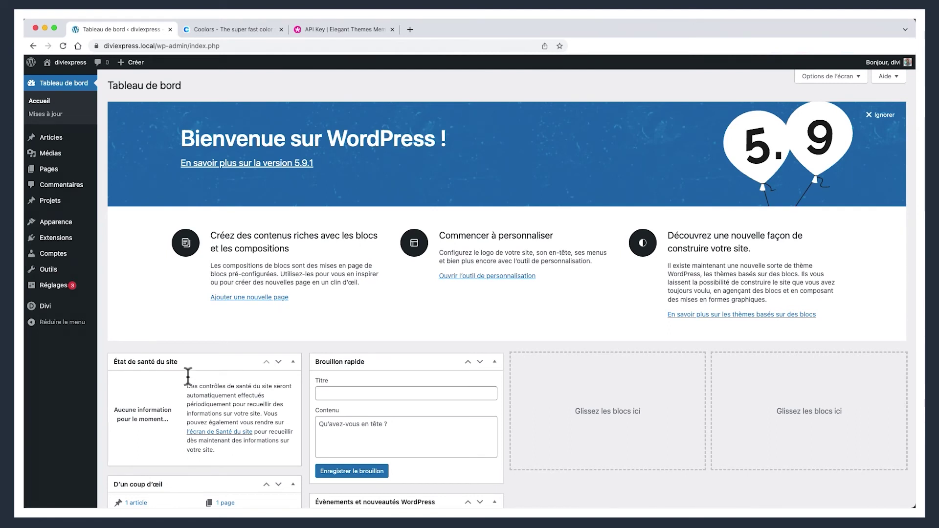
# Step: Open Divi's Options du thème and scroll through the Général tab's palette and social icon settings
pyautogui.moveTo(53, 307)
pyautogui.click(119, 311)
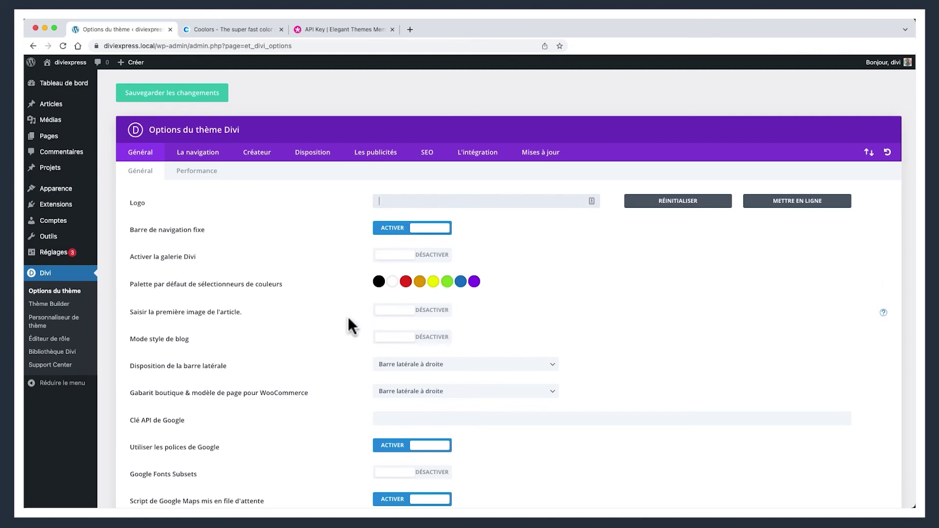
pyautogui.scroll(-2, 324, 332)
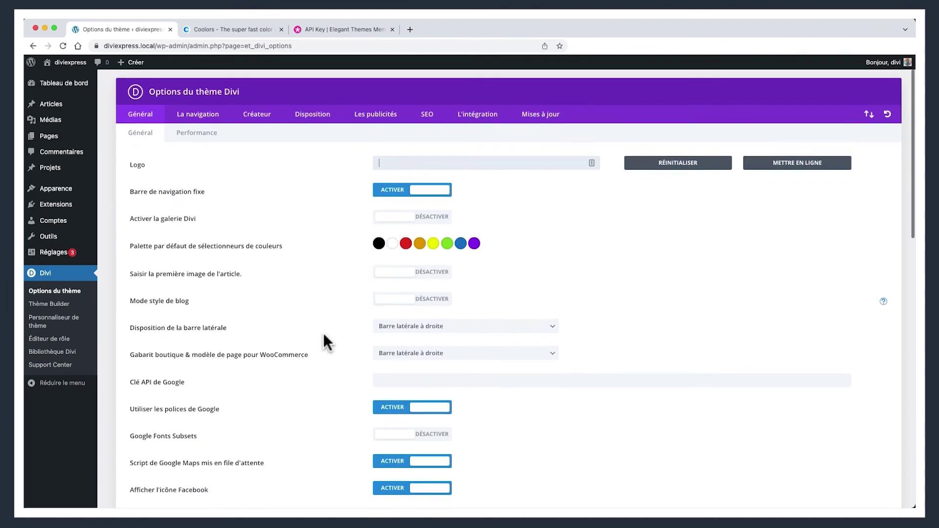
pyautogui.scroll(-2, 324, 338)
pyautogui.scroll(-3, 324, 337)
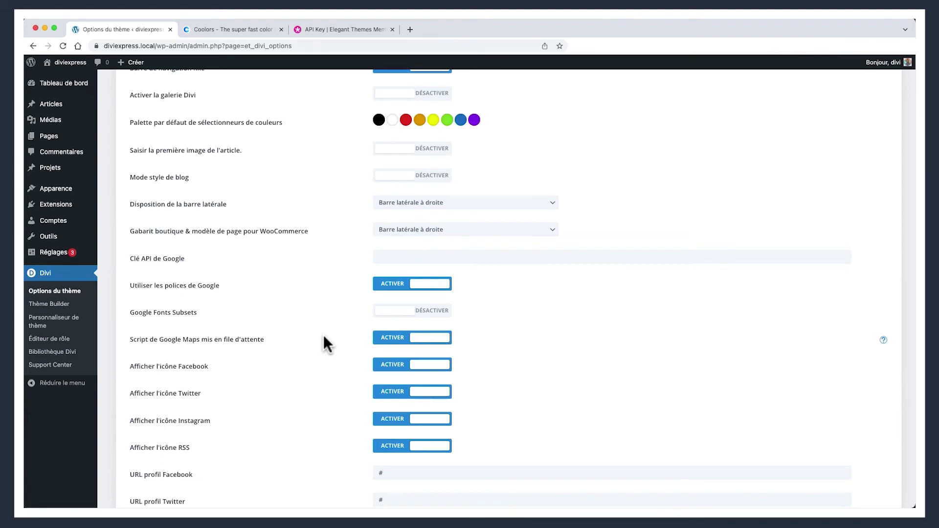
pyautogui.scroll(6, 333, 337)
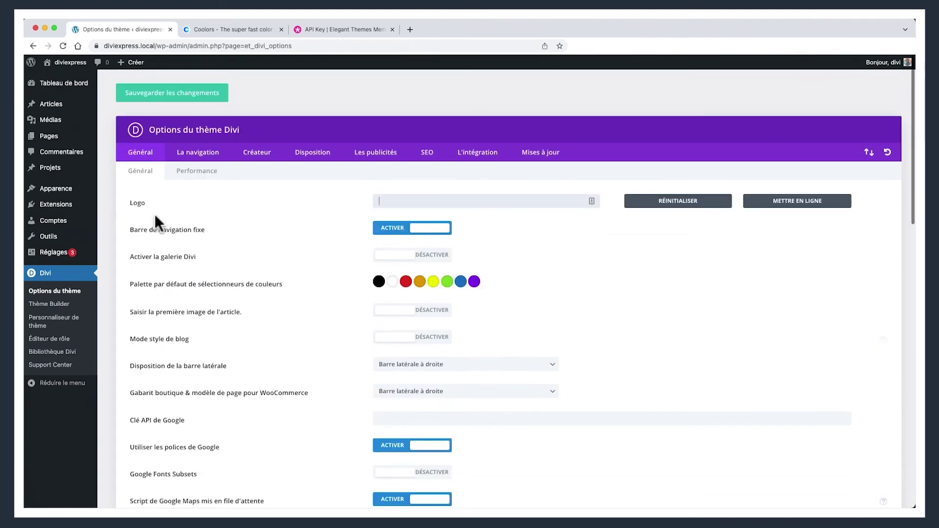
pyautogui.moveTo(89, 64)
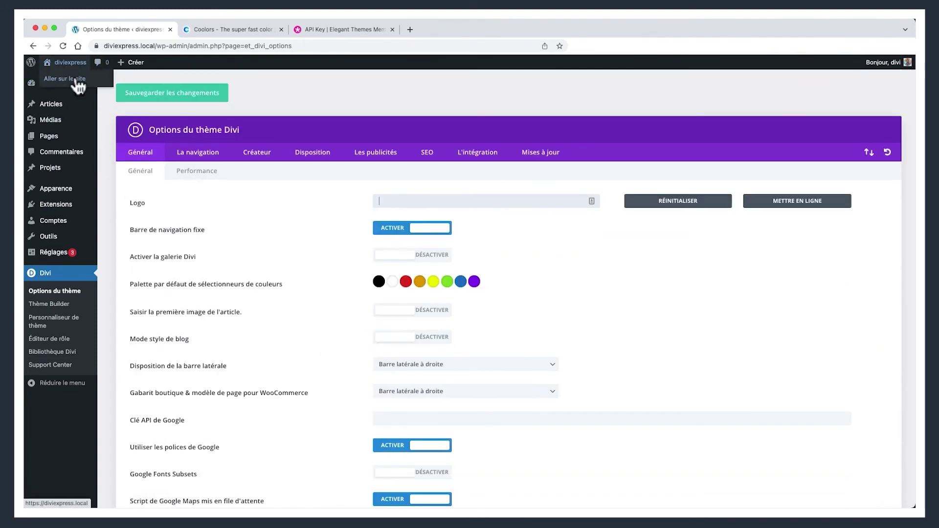
# Step: Open the live site in a new tab and come back to the theme options
pyautogui.click(78, 86)
pyautogui.click(194, 29)
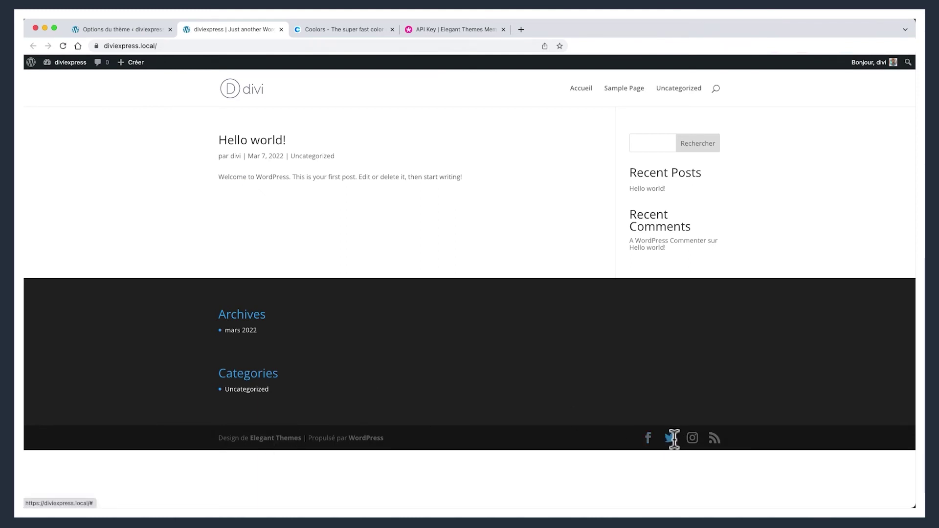
pyautogui.click(130, 30)
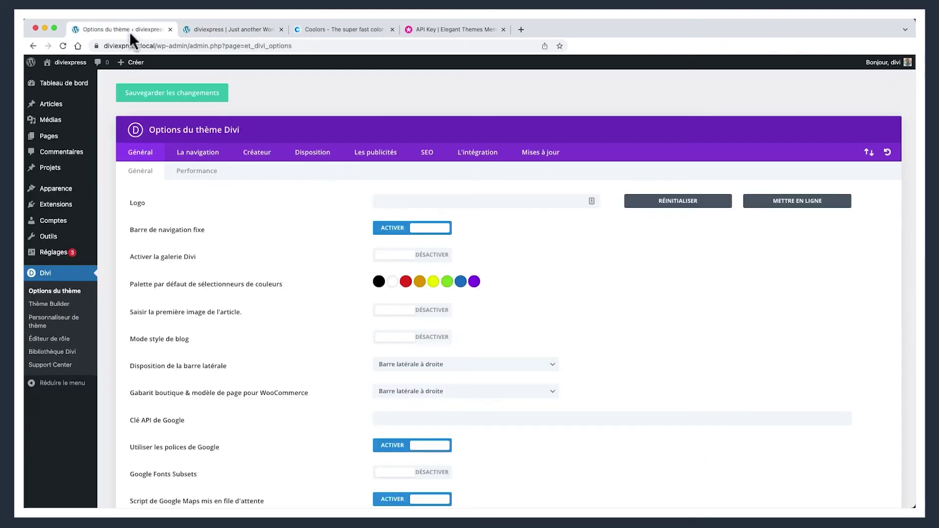
# Step: Turn off the Facebook, Twitter, Instagram and RSS icons and save the theme options
pyautogui.scroll(-5, 344, 324)
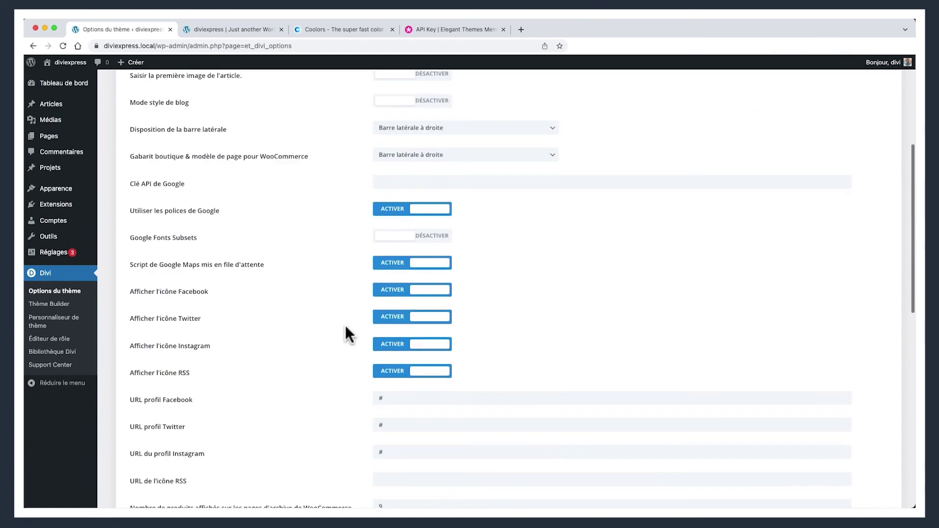
pyautogui.click(398, 290)
pyautogui.click(398, 317)
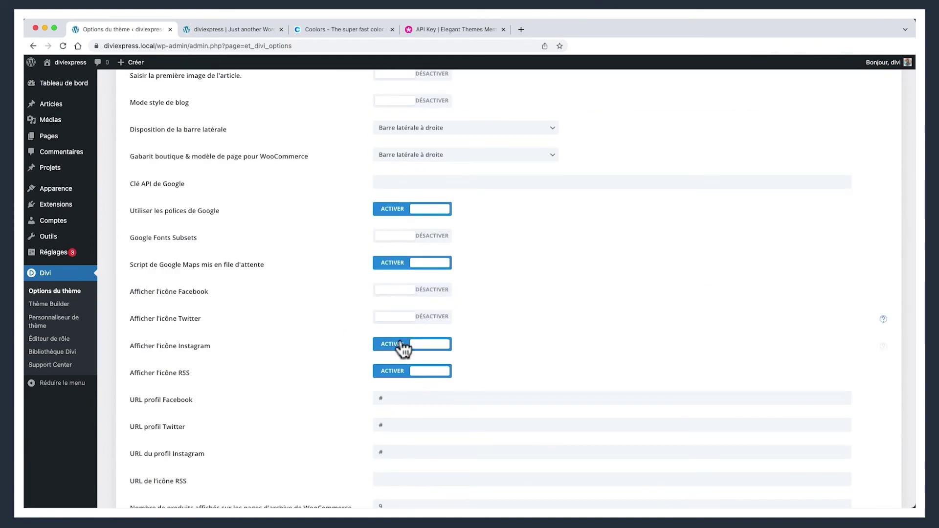
pyautogui.click(401, 345)
pyautogui.click(402, 371)
pyautogui.scroll(-10, 306, 406)
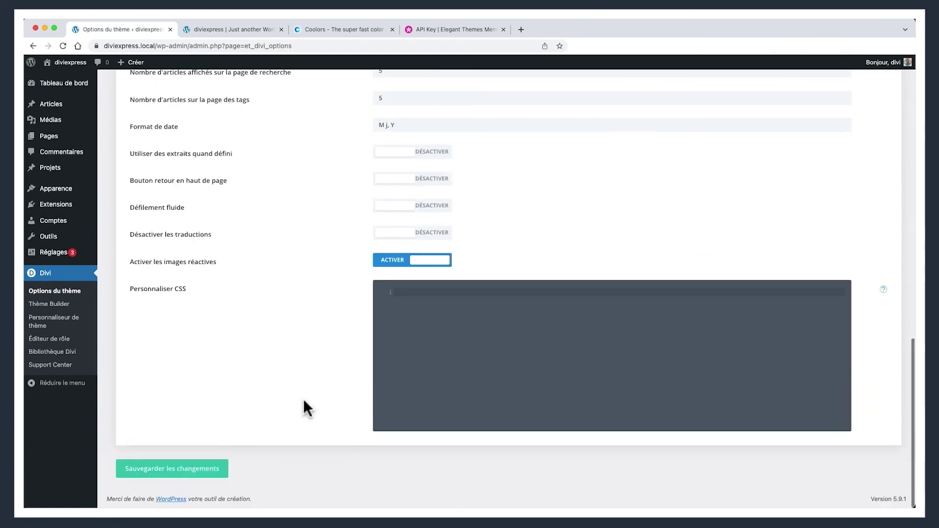
pyautogui.click(218, 468)
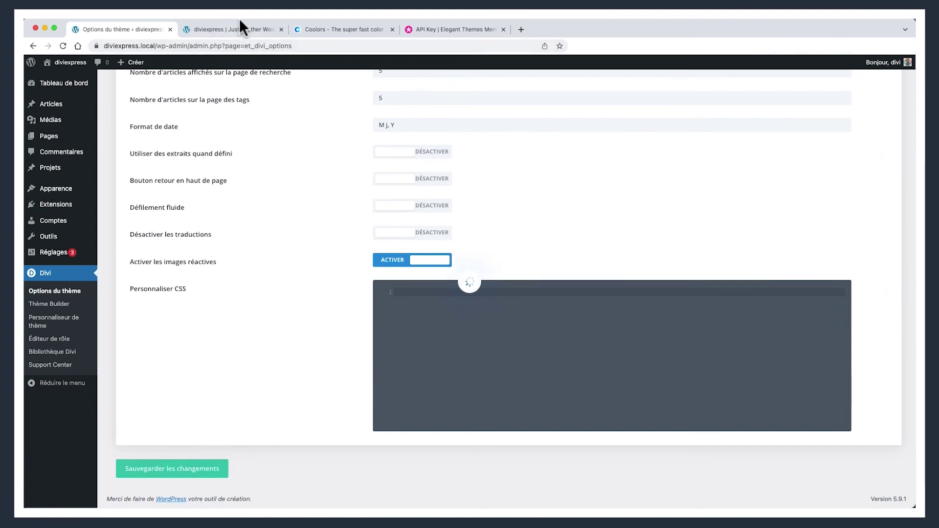
# Step: Reload the front page to check the social icons are gone, comparing it with the options
pyautogui.click(238, 28)
pyautogui.press('super+r')
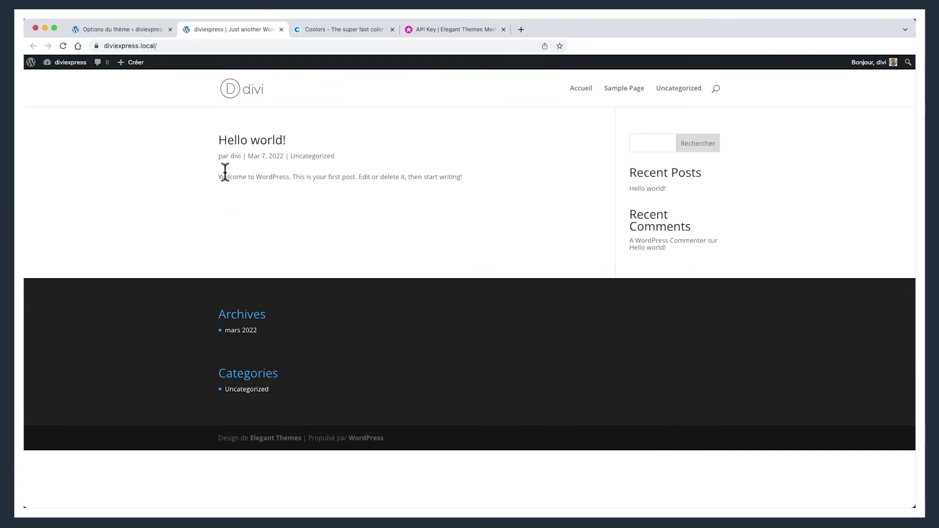
pyautogui.click(85, 27)
pyautogui.scroll(6, 324, 241)
pyautogui.scroll(8, 321, 240)
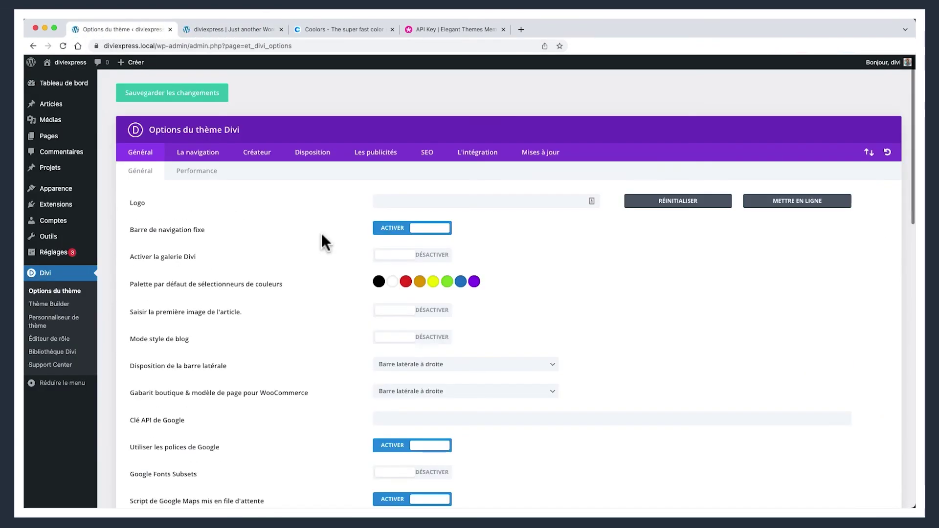
pyautogui.scroll(-5, 296, 258)
pyautogui.scroll(-8, 295, 258)
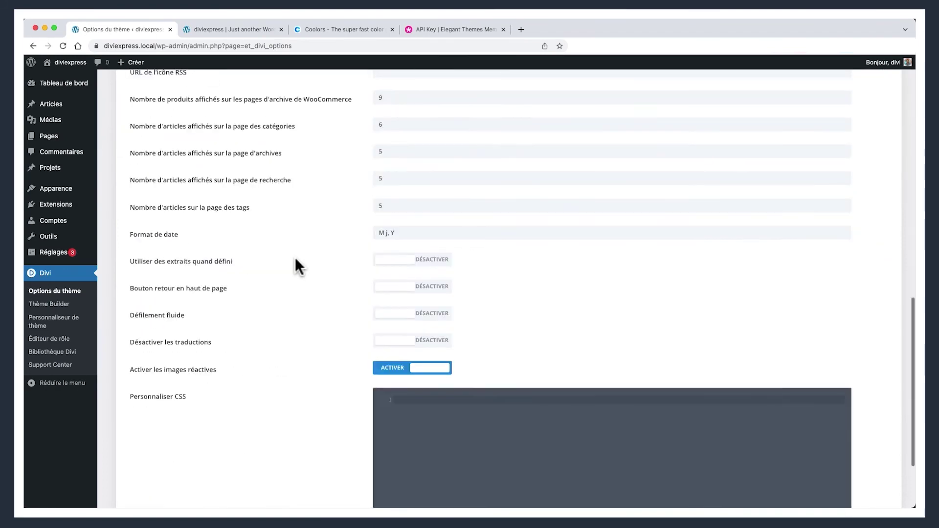
pyautogui.scroll(8, 274, 203)
pyautogui.scroll(3, 274, 203)
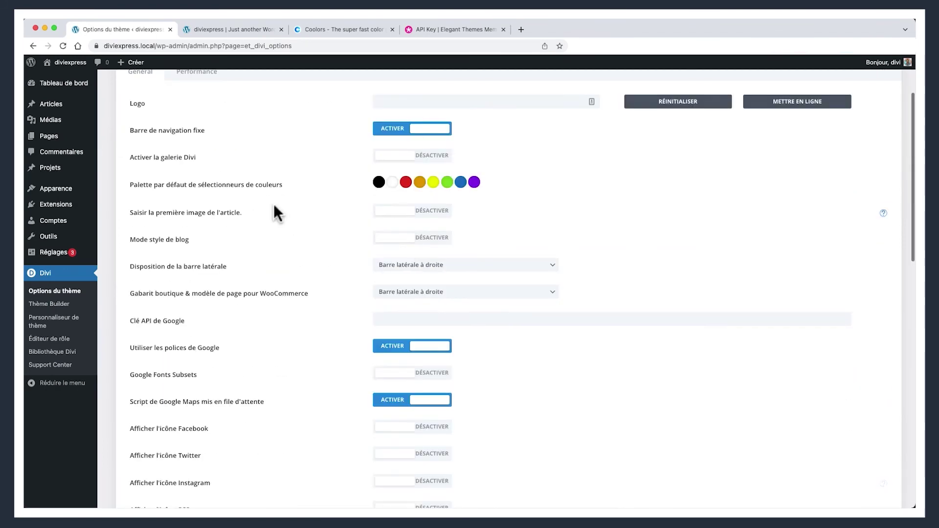
pyautogui.scroll(2, 274, 203)
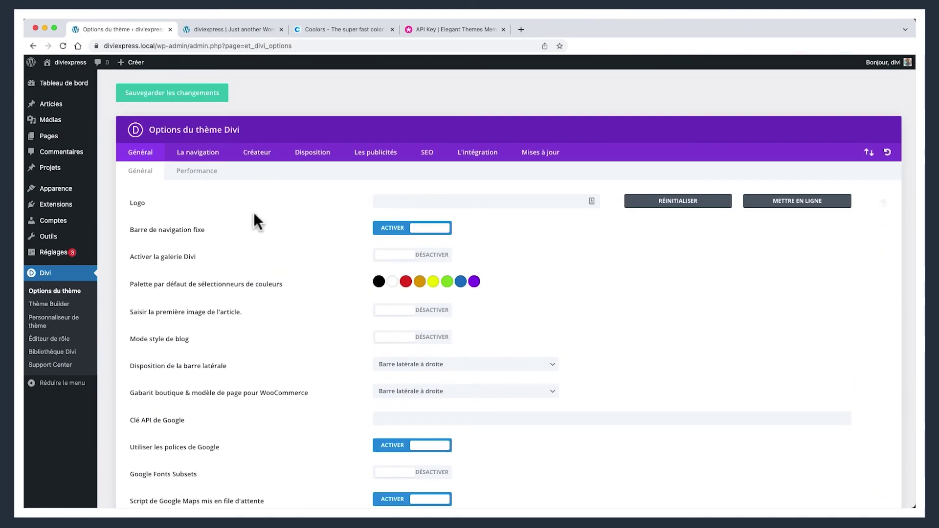
pyautogui.click(230, 28)
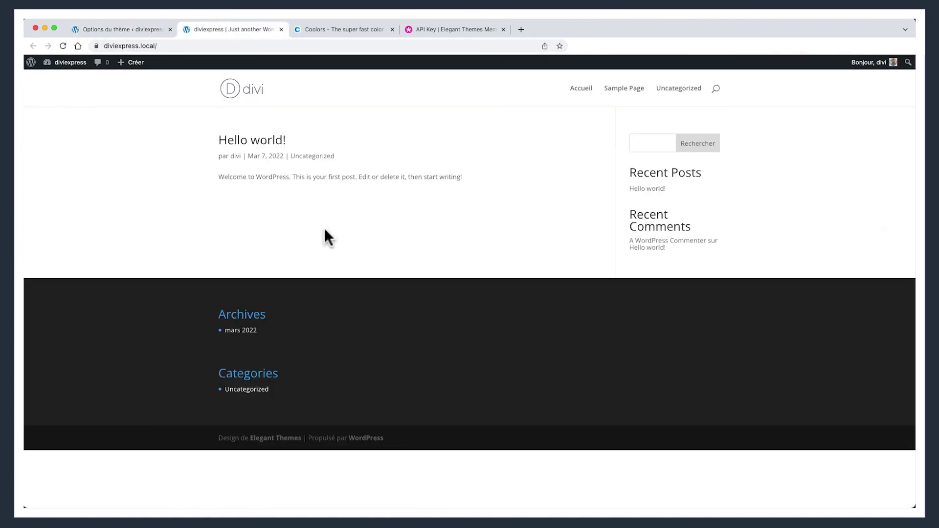
pyautogui.click(132, 29)
# Step: Scroll through the remaining General settings, including Google Maps script and responsive images
pyautogui.scroll(-2, 280, 345)
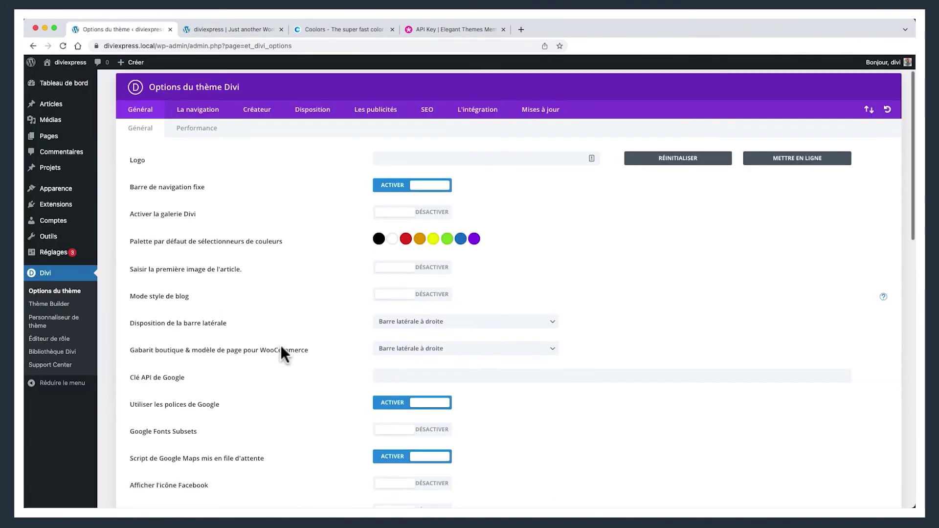
pyautogui.scroll(-3, 281, 346)
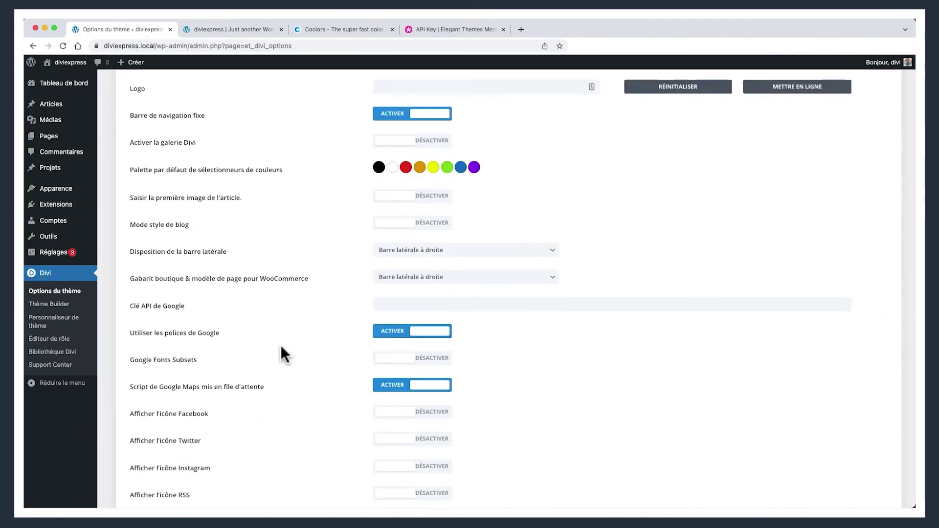
pyautogui.scroll(-5, 282, 347)
pyautogui.scroll(-11, 280, 345)
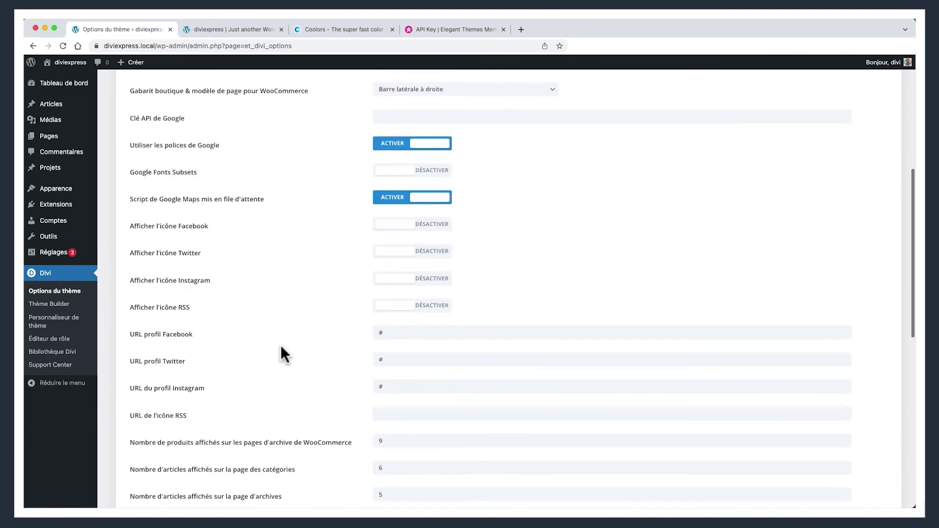
pyautogui.scroll(-1, 280, 345)
pyautogui.scroll(-5, 280, 345)
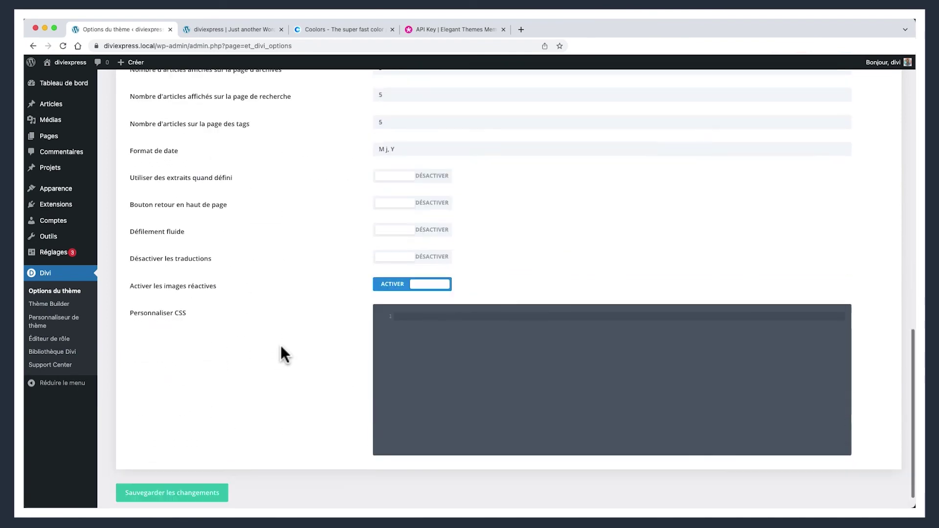
pyautogui.scroll(20, 280, 345)
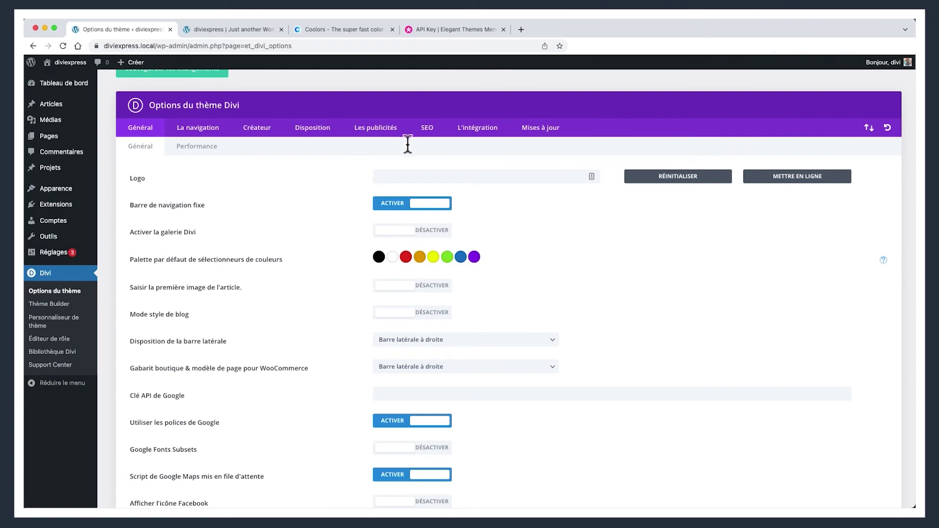
# Step: In Coolors, browse the trending palettes down to the blue palette
pyautogui.click(333, 31)
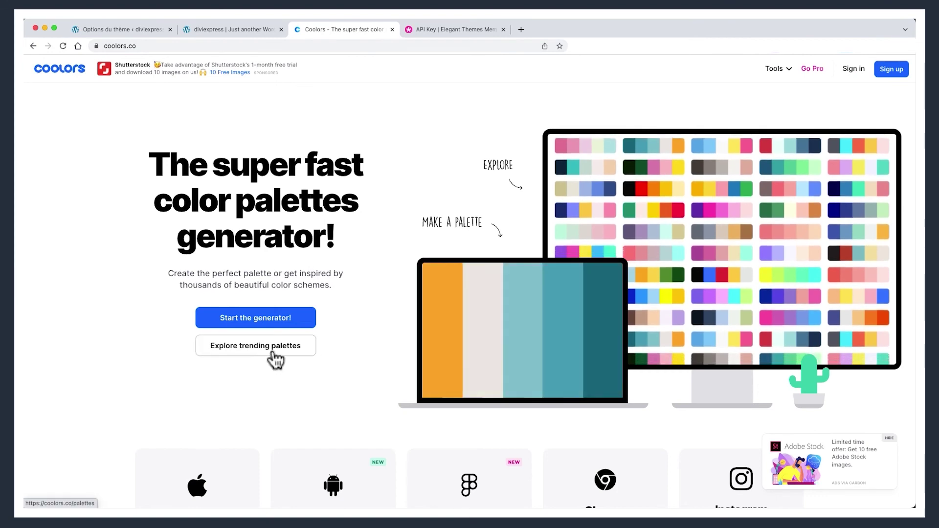
pyautogui.click(271, 356)
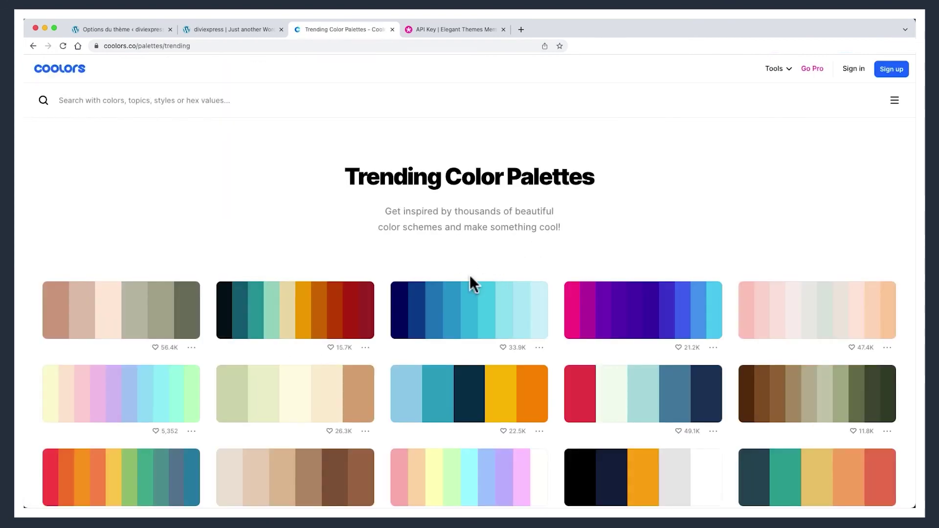
pyautogui.scroll(-4, 455, 274)
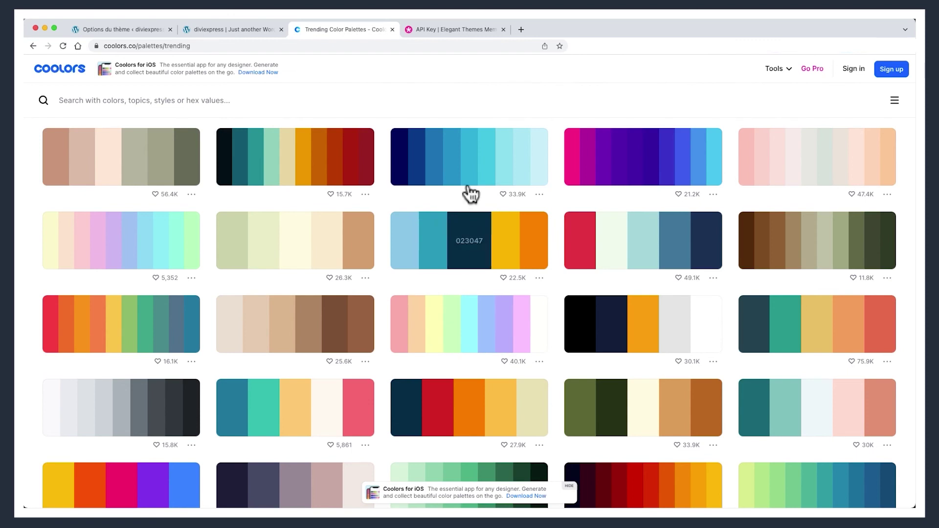
pyautogui.click(457, 168)
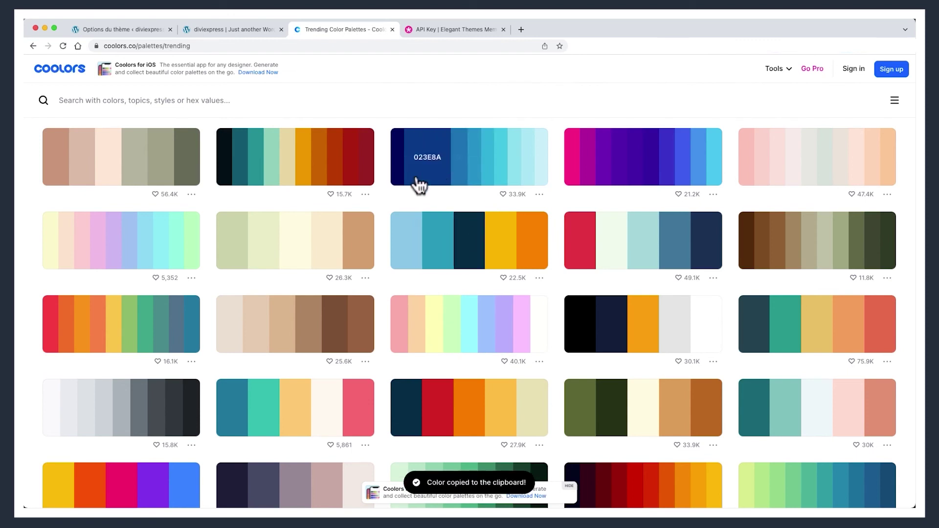
# Step: Open the blue palette on its own page, copy 03045E, and return to Divi
pyautogui.click(539, 195)
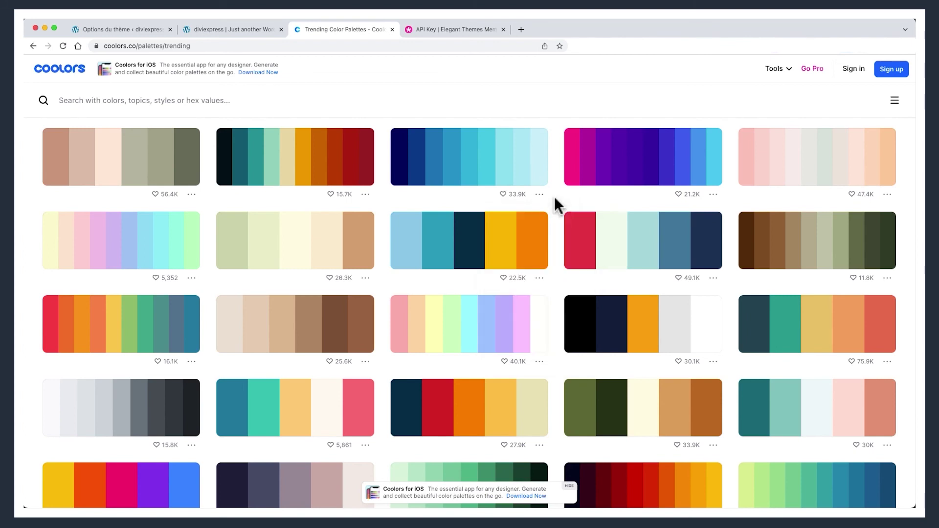
pyautogui.click(539, 194)
pyautogui.click(541, 218)
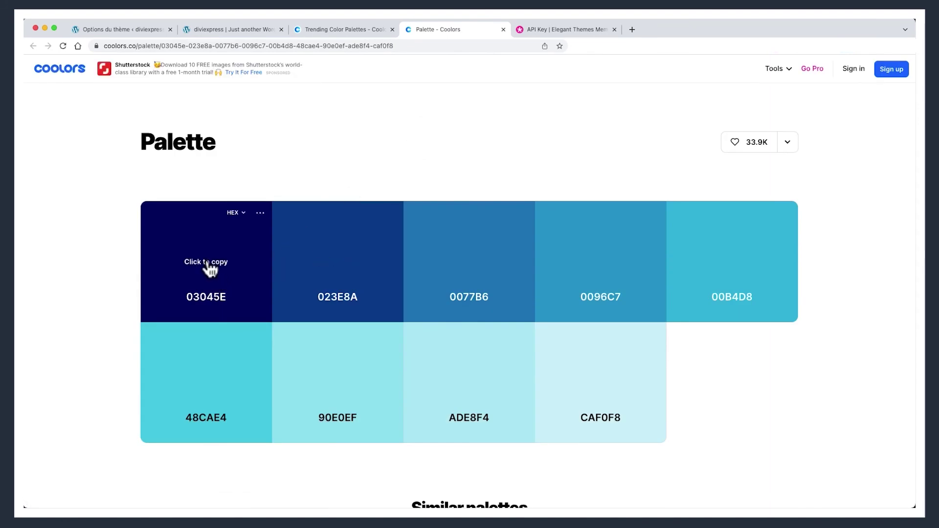
pyautogui.click(208, 269)
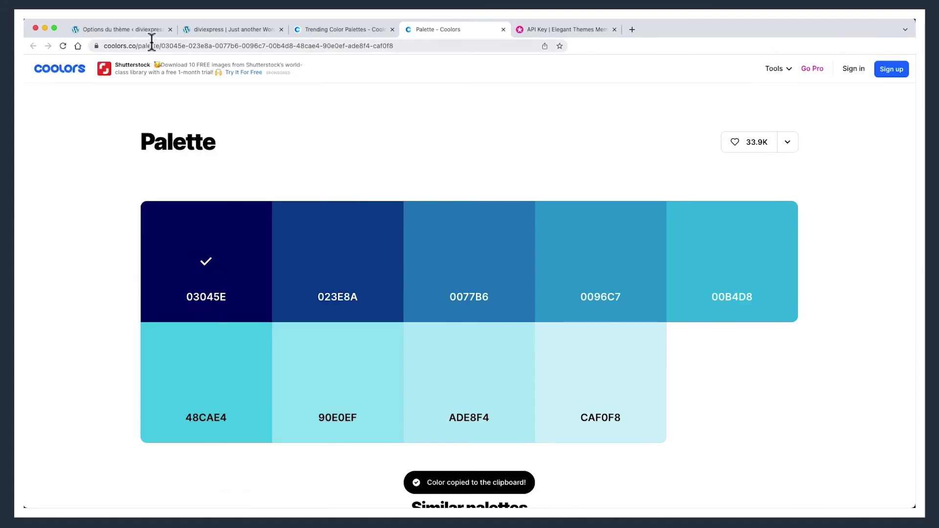
pyautogui.click(153, 30)
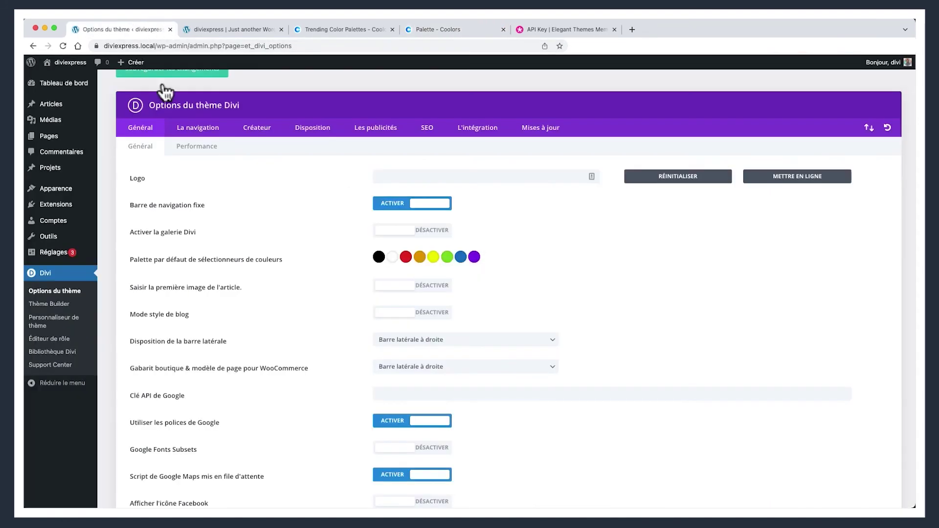
# Step: Replace the red swatch #e02b20 with 03045E
pyautogui.click(405, 257)
pyautogui.tripleClick(386, 276)
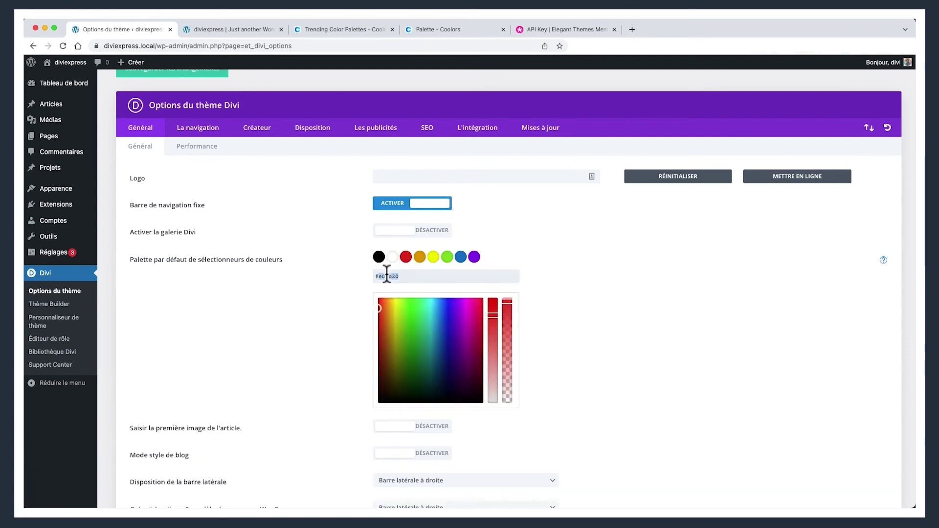
pyautogui.press('super+v')
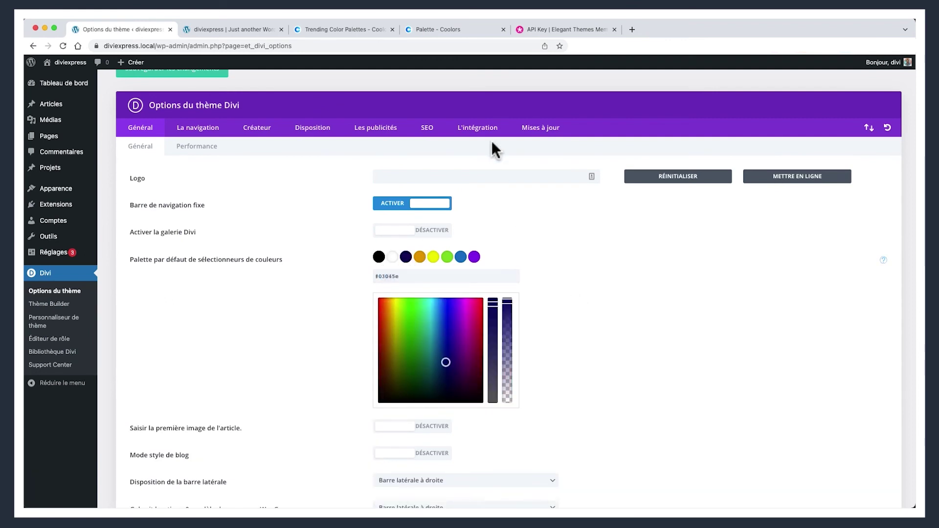
# Step: Copy 023E8A from Coolors and paste it over the orange swatch #e09900
pyautogui.click(479, 31)
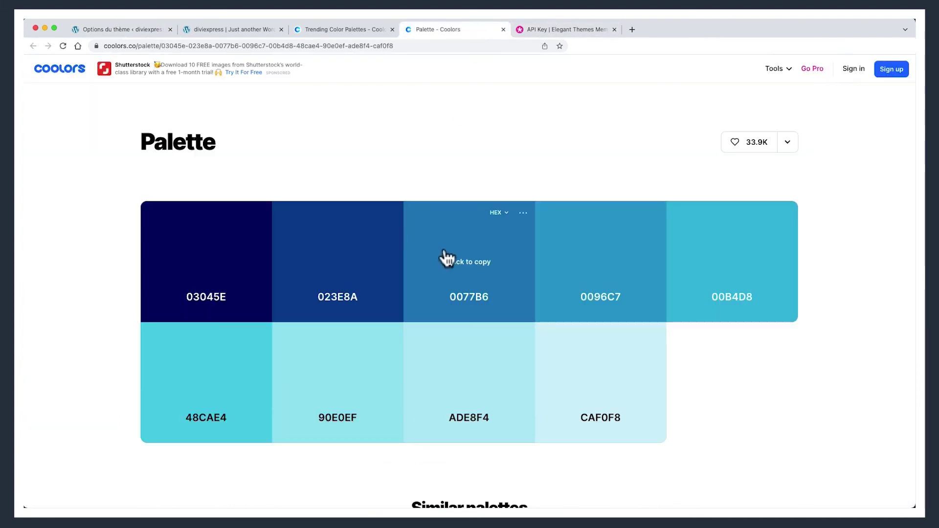
pyautogui.click(352, 274)
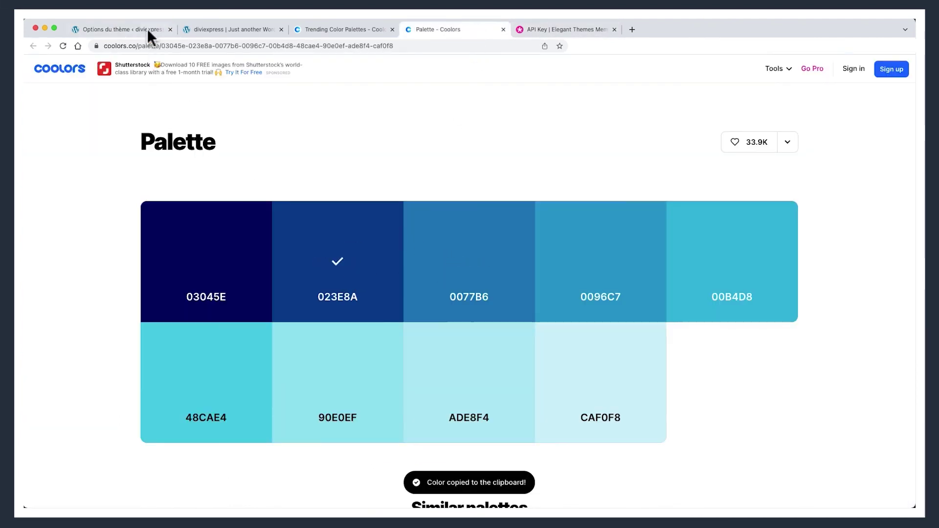
pyautogui.click(146, 30)
pyautogui.click(419, 257)
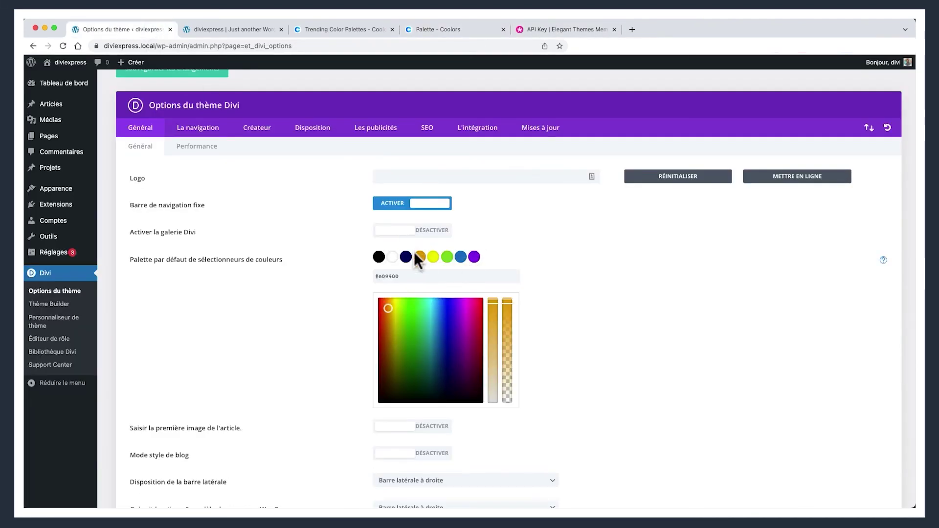
pyautogui.tripleClick(412, 277)
pyautogui.press('super+v')
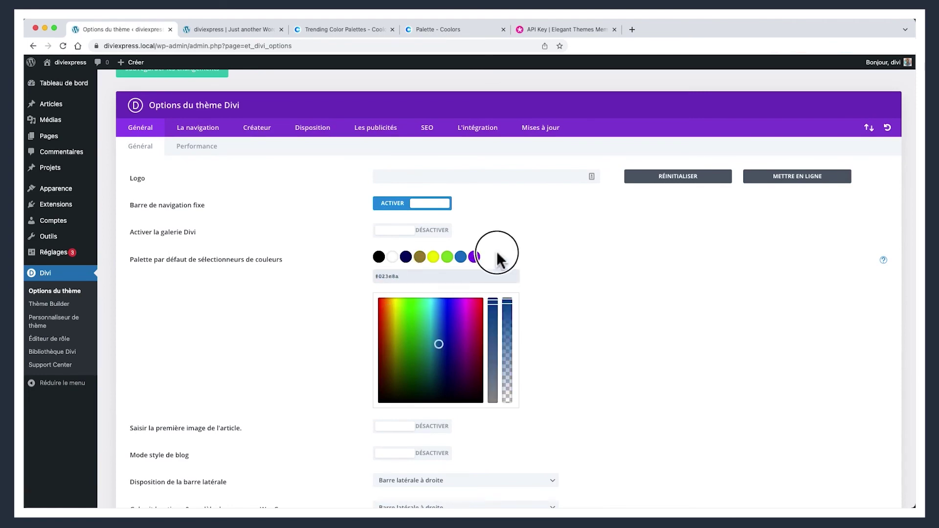
# Step: Copy 0077B6 from Coolors and paste it over the yellow swatch #edf000
pyautogui.click(440, 29)
pyautogui.click(462, 266)
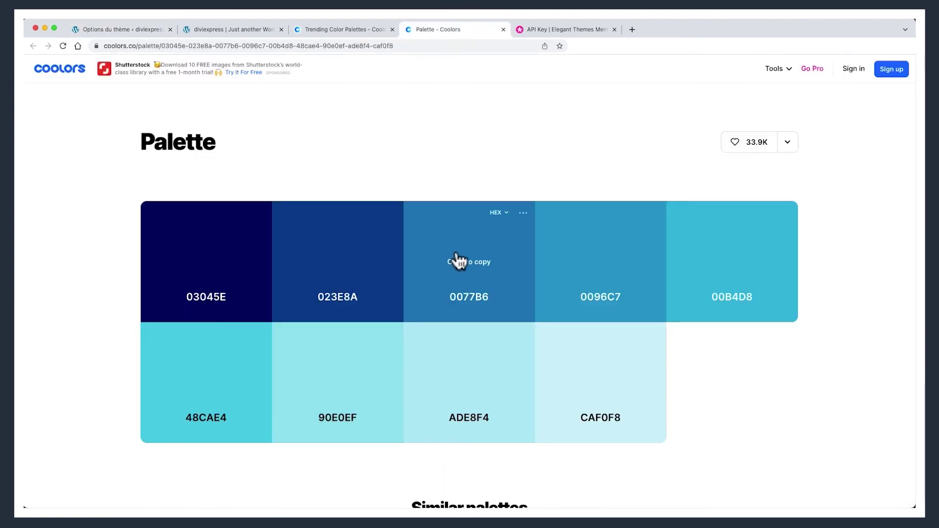
pyautogui.click(146, 29)
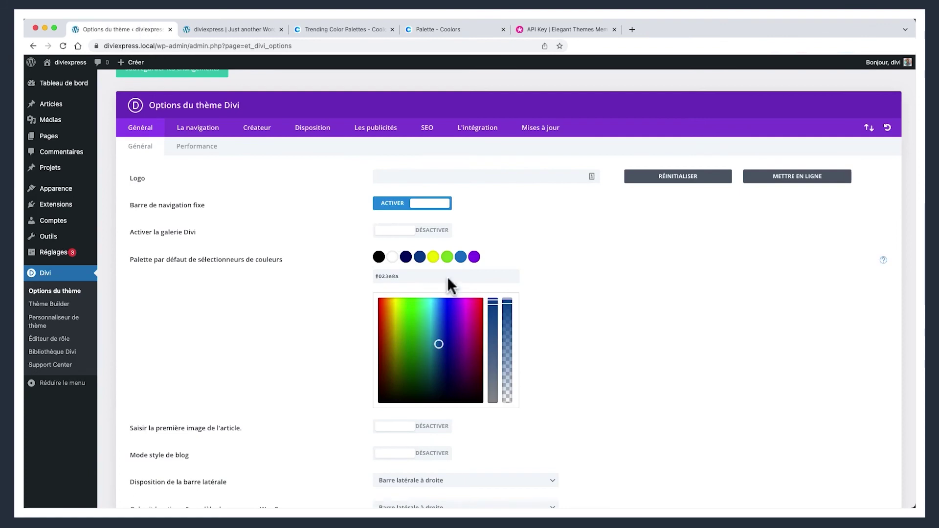
pyautogui.click(434, 257)
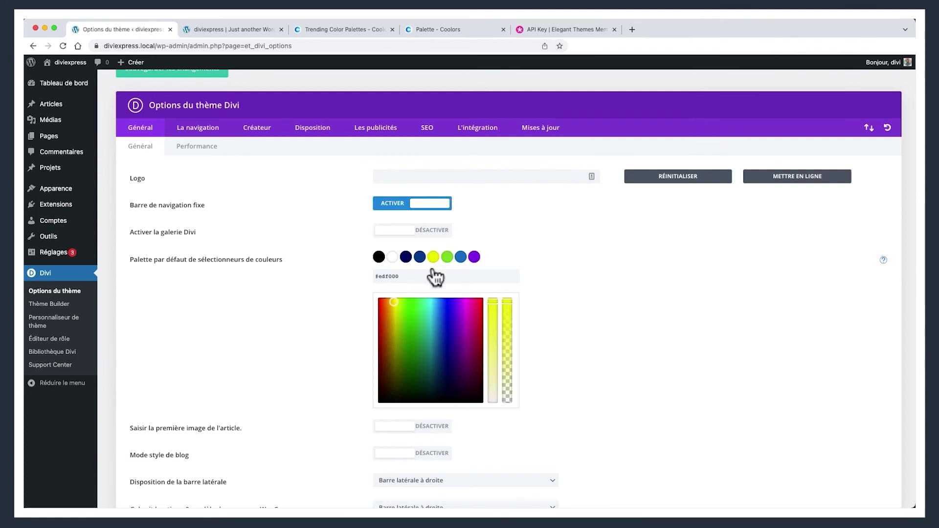
pyautogui.tripleClick(400, 280)
pyautogui.press('super+v')
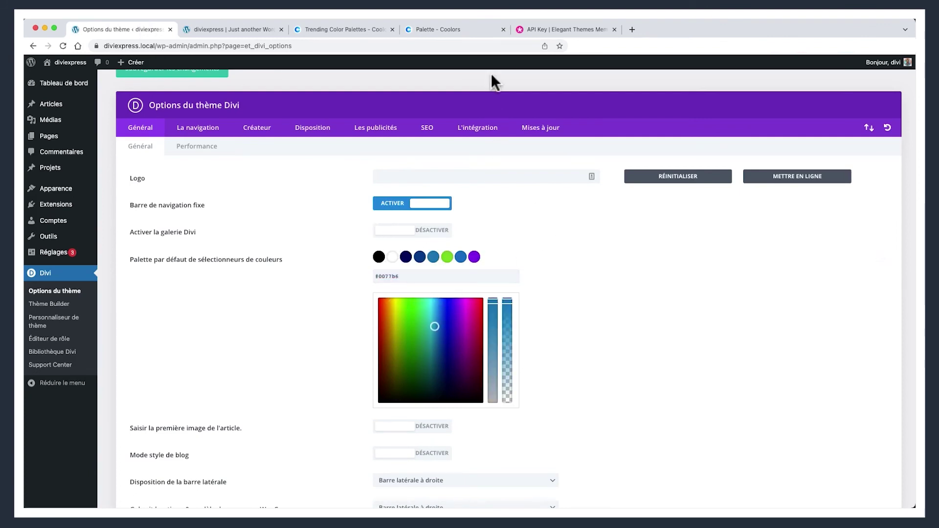
# Step: Copy 0096C7 from Coolors and paste it over the green swatch
pyautogui.click(485, 30)
pyautogui.click(589, 266)
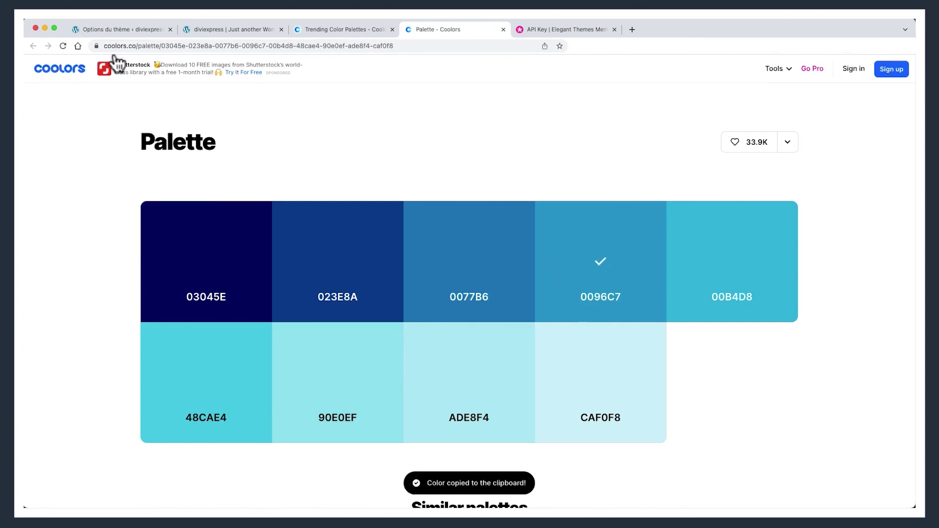
pyautogui.click(98, 28)
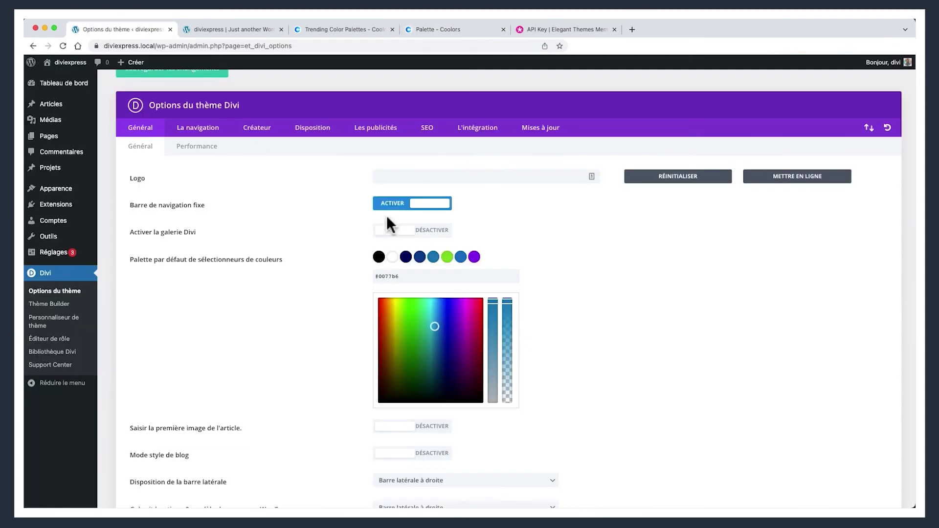
pyautogui.click(450, 257)
pyautogui.tripleClick(392, 278)
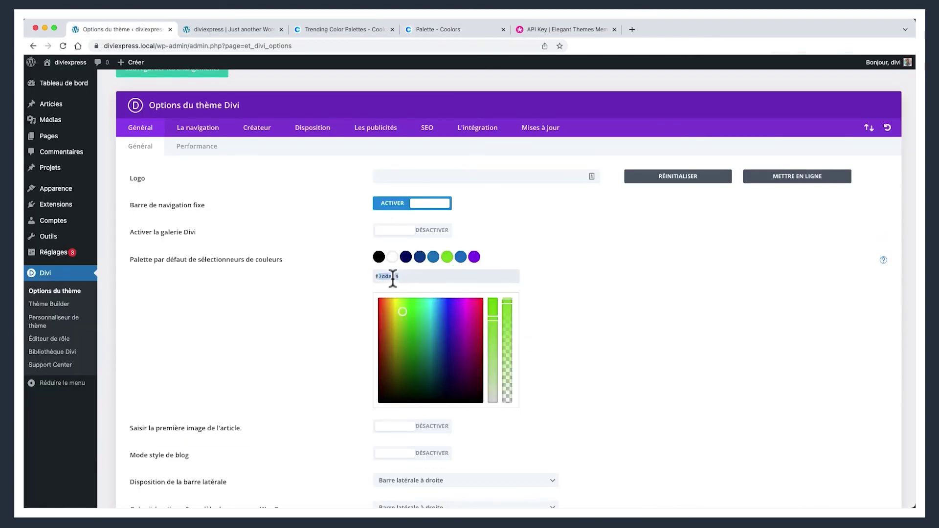
pyautogui.press('super+v')
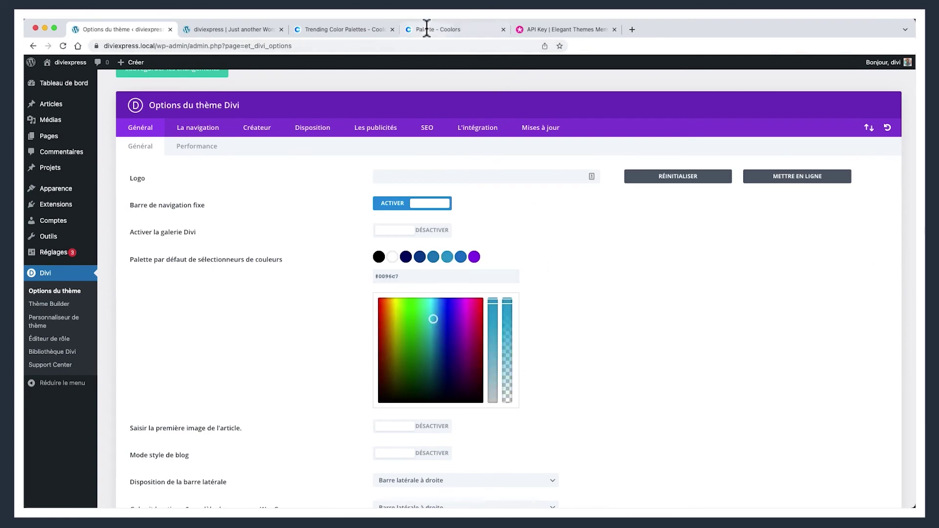
# Step: Copy 00B4D8 from Coolors and paste it over the purple swatch
pyautogui.click(424, 29)
pyautogui.click(737, 279)
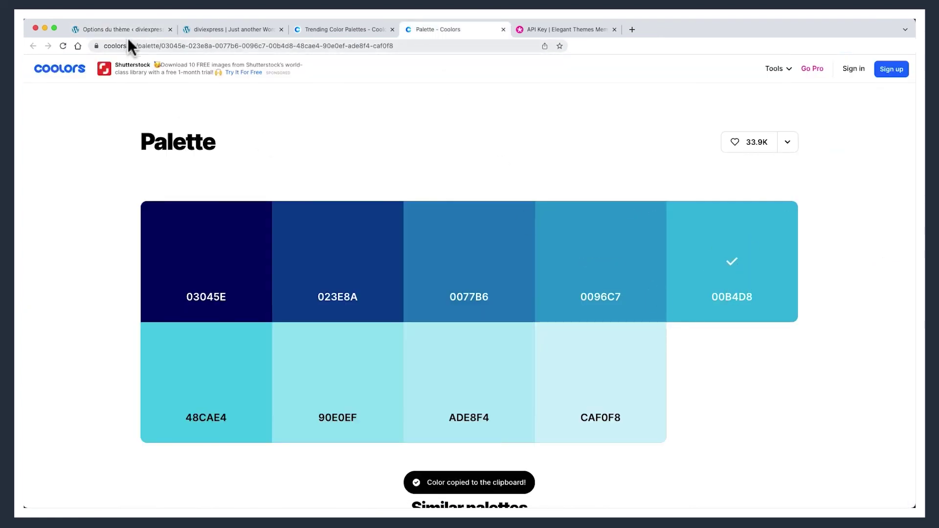
pyautogui.click(126, 31)
pyautogui.click(472, 263)
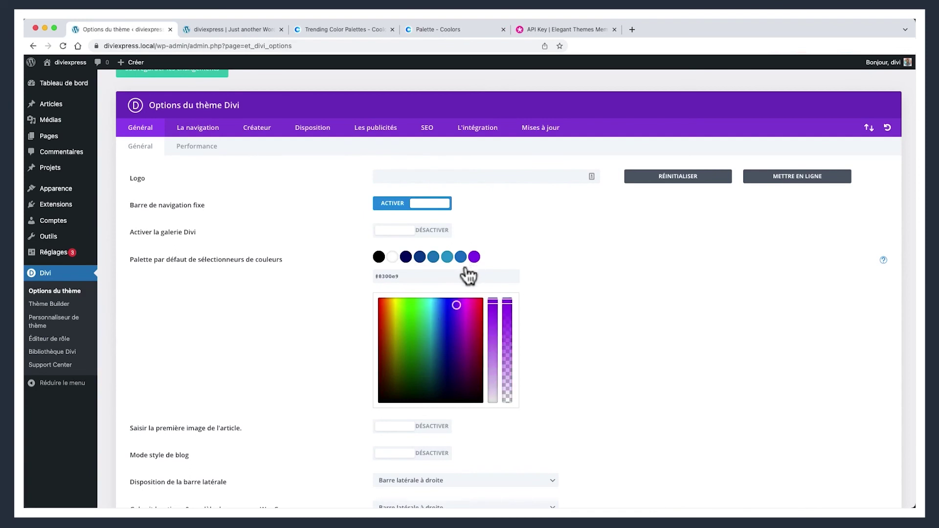
pyautogui.doubleClick(396, 275)
pyautogui.press('super+v')
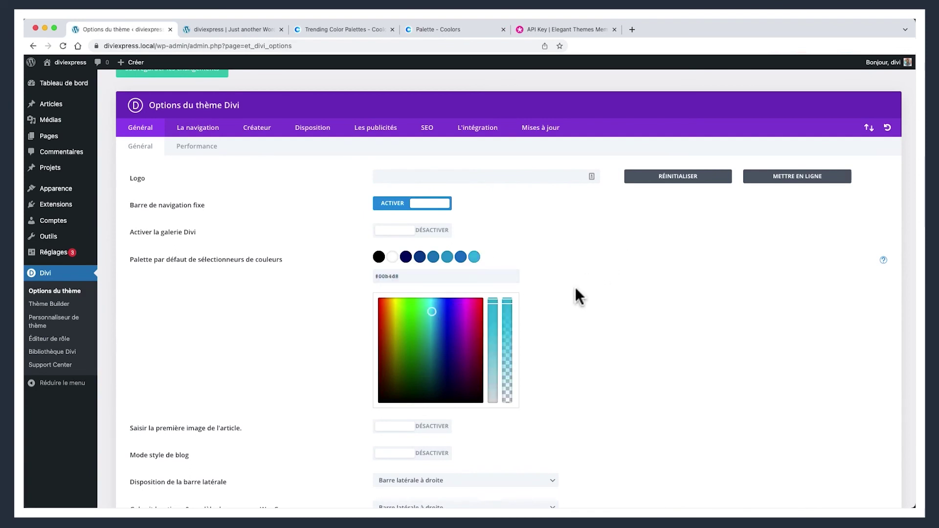
# Step: Save the changes with Sauvegarder les changements, then go to the La navigation tab
pyautogui.scroll(-4, 574, 290)
pyautogui.scroll(5, 654, 242)
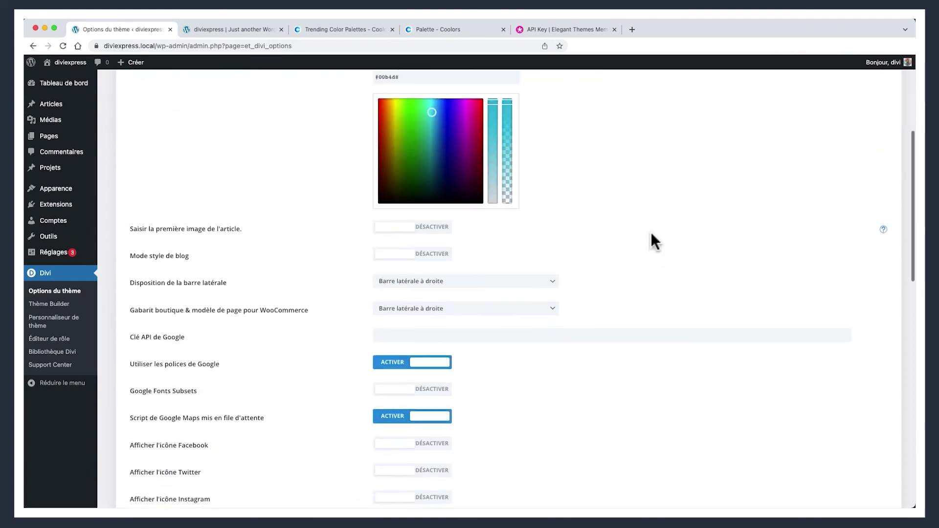
pyautogui.scroll(-20, 641, 245)
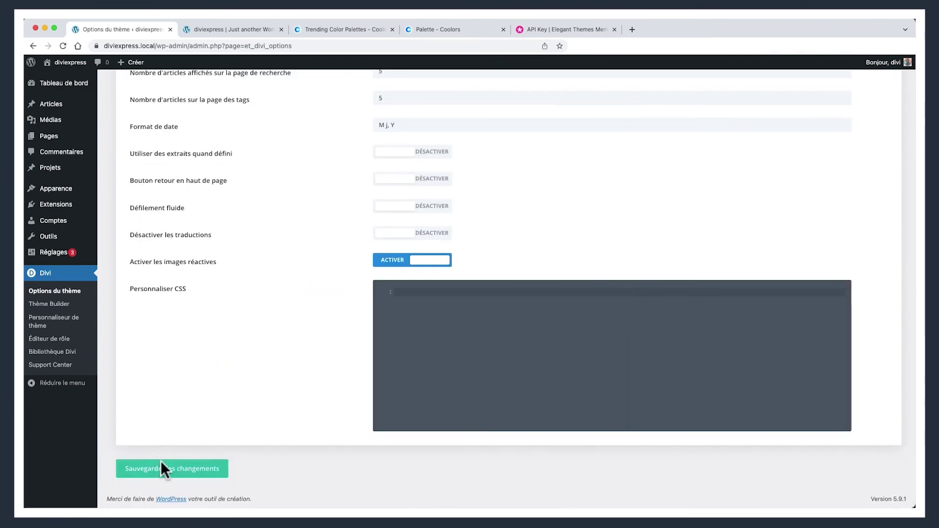
pyautogui.click(161, 467)
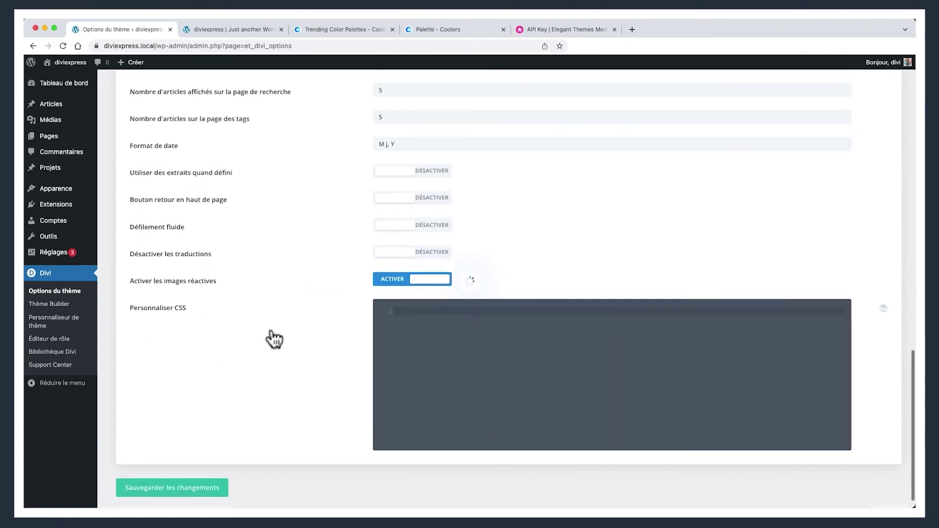
pyautogui.scroll(15, 272, 336)
pyautogui.click(201, 154)
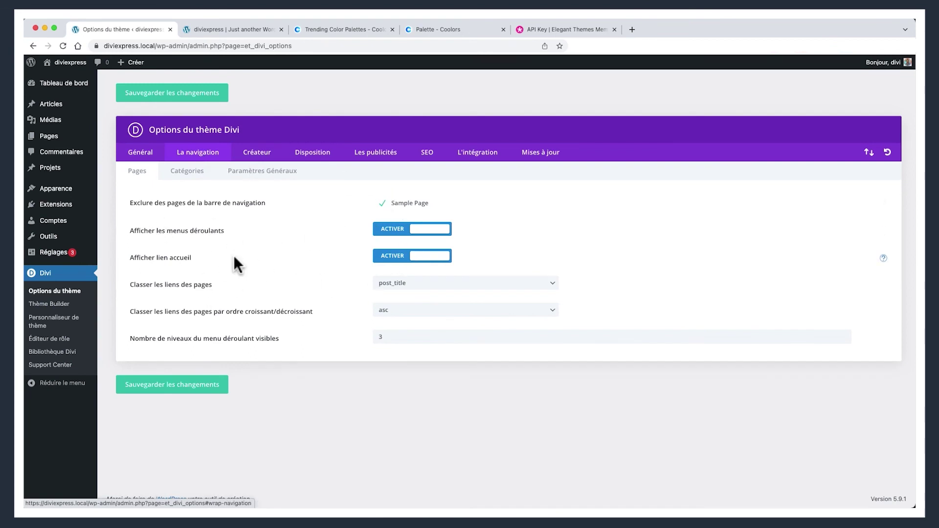
# Step: Review the Catégories and Paramètres Généraux navigation sub-tabs and Général, then reach the Créateur settings
pyautogui.click(187, 173)
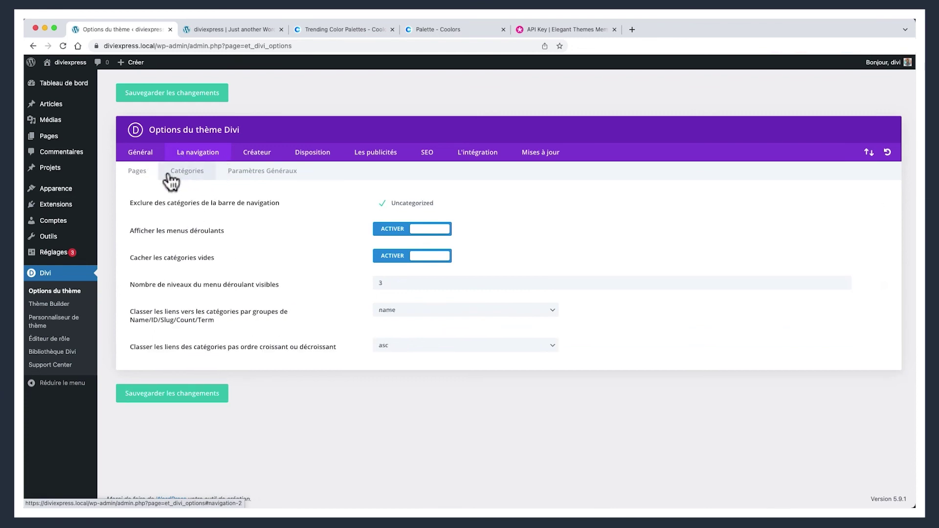
pyautogui.click(246, 175)
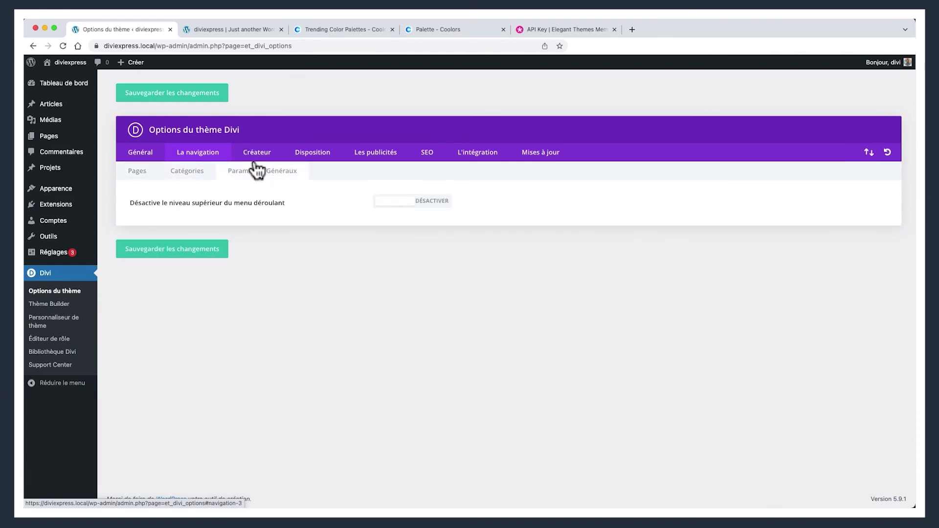
pyautogui.click(152, 162)
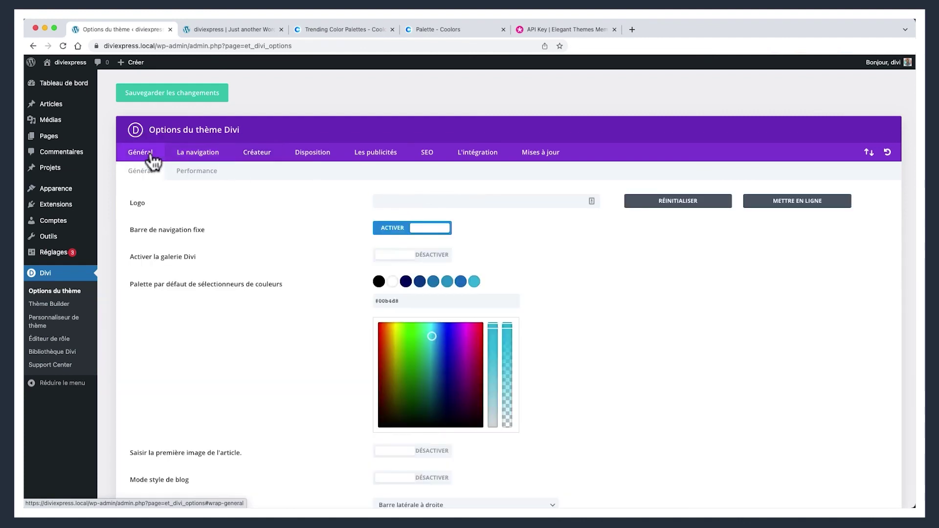
pyautogui.click(176, 156)
pyautogui.click(145, 154)
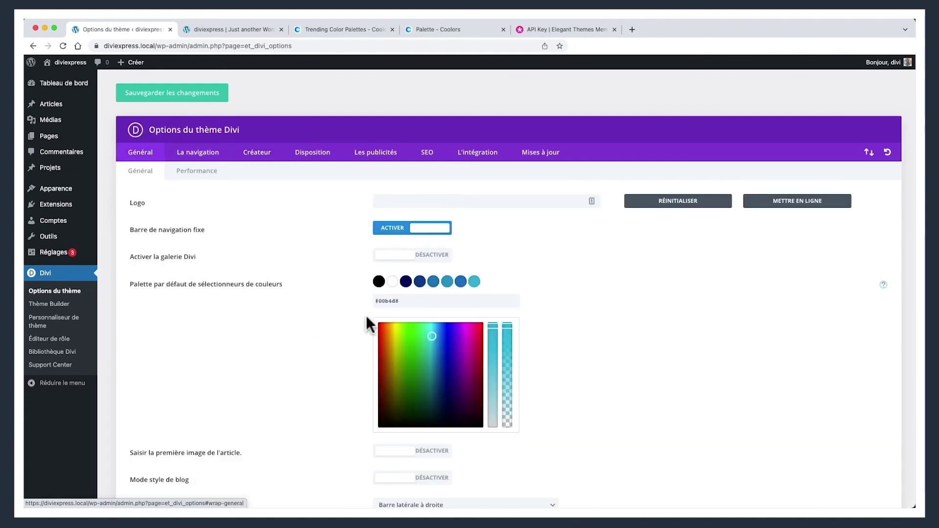
pyautogui.click(213, 151)
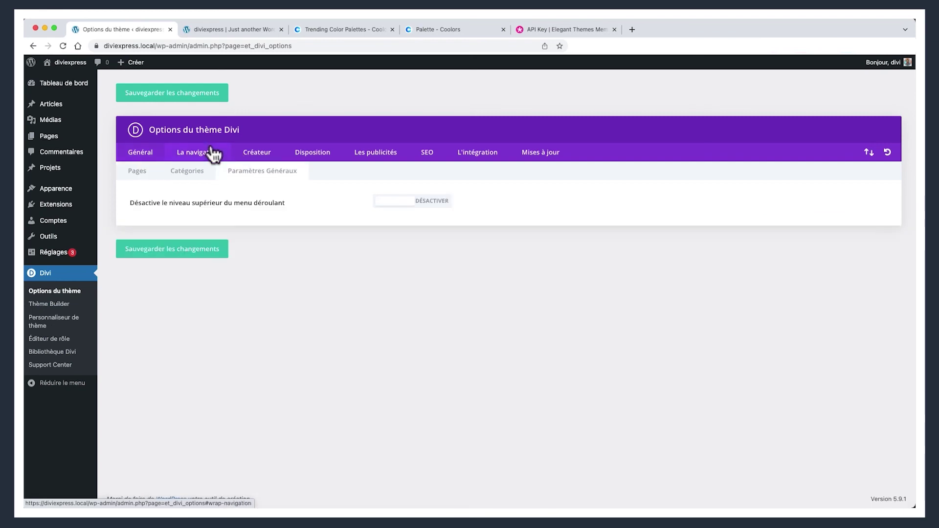
pyautogui.click(268, 155)
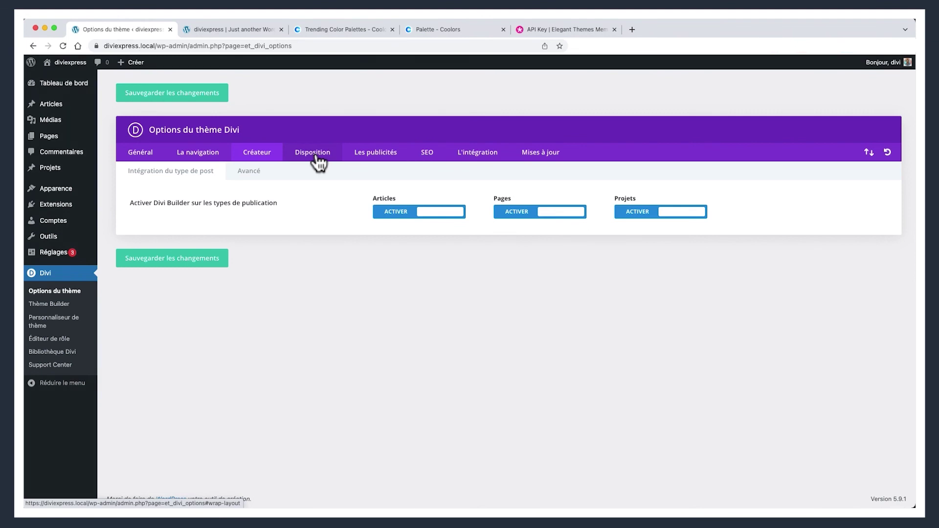
# Step: In Disposition, keep Author but remove Date from the post info items
pyautogui.click(314, 154)
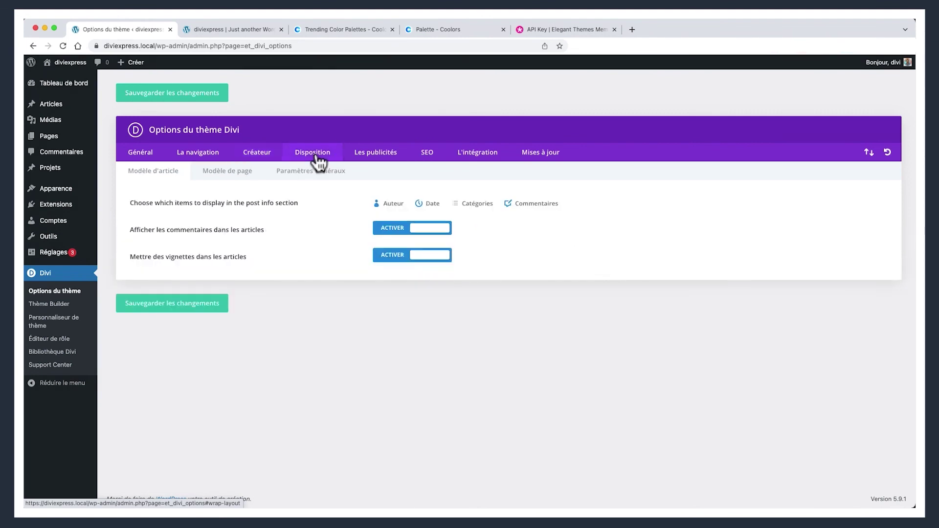
pyautogui.click(386, 205)
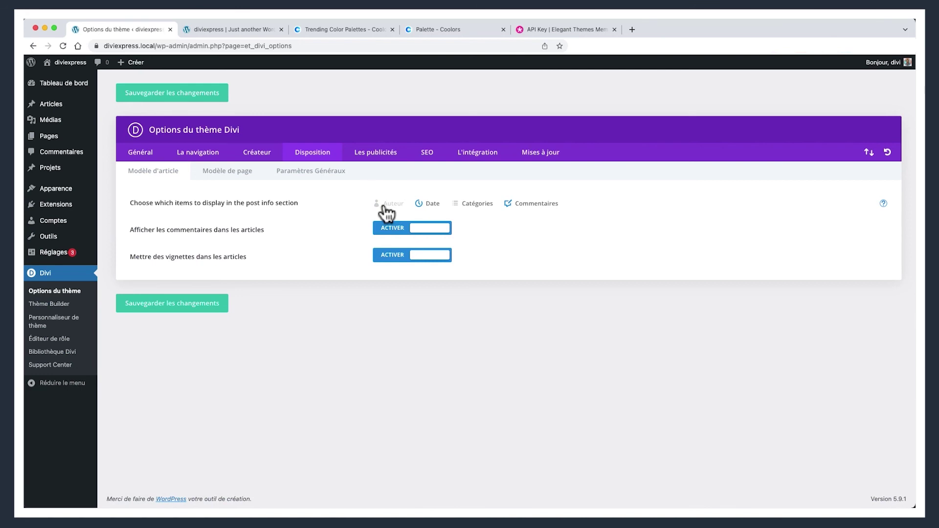
pyautogui.click(386, 205)
pyautogui.click(433, 206)
# Step: Look over the page and general layout options, then show Les publicités
pyautogui.click(245, 182)
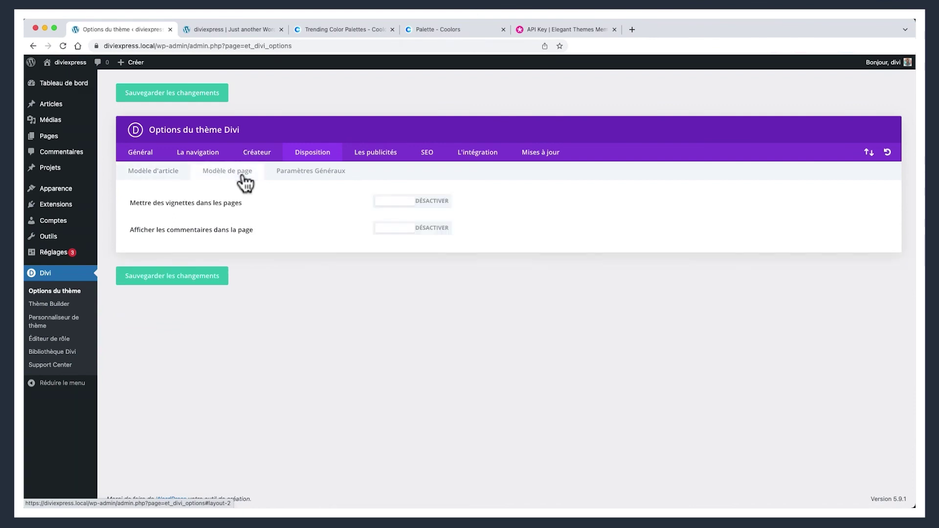
pyautogui.click(284, 171)
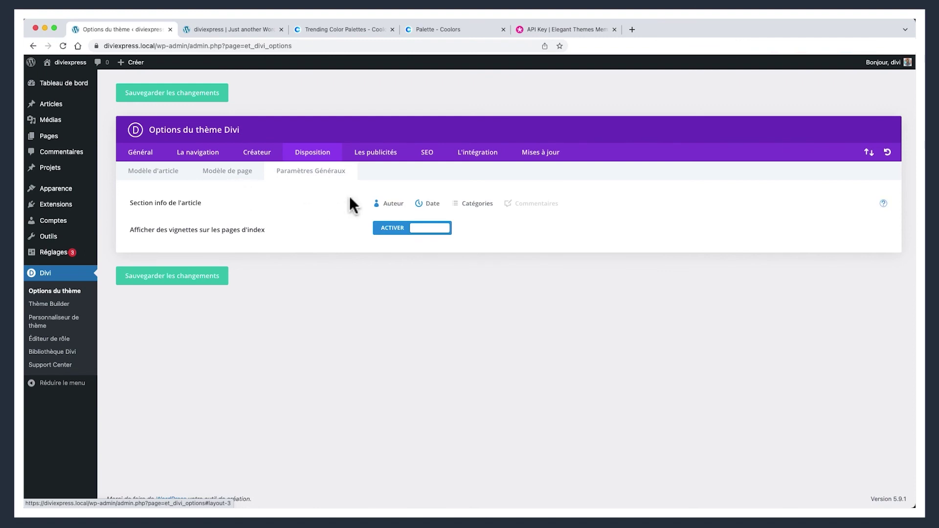
pyautogui.click(387, 156)
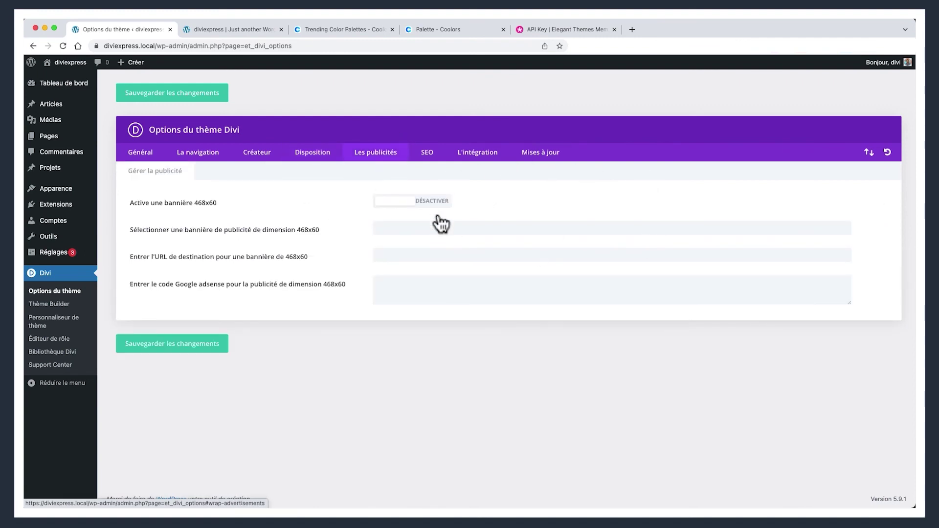
# Step: Look through the SEO, L'intégration and Mises à jour tabs, then reload Options du thème
pyautogui.click(429, 155)
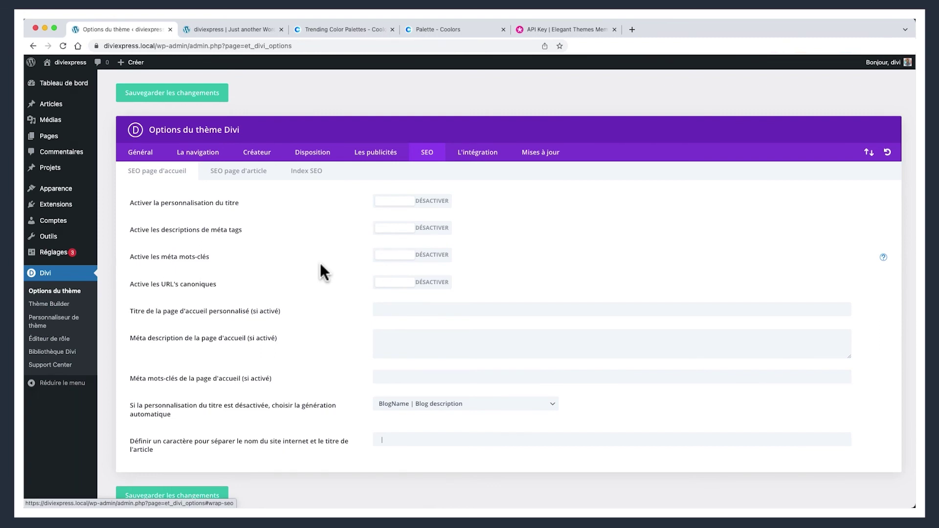
pyautogui.click(227, 176)
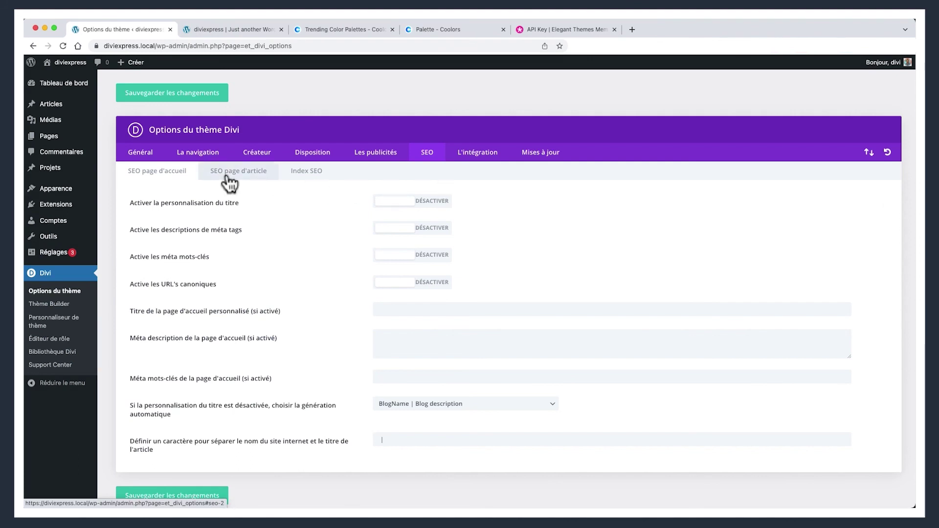
pyautogui.click(479, 155)
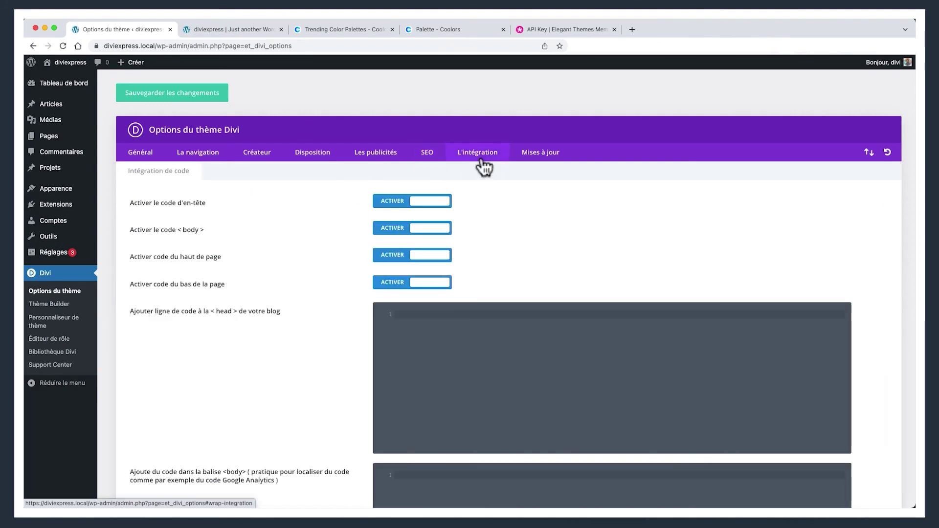
pyautogui.scroll(-5, 292, 232)
pyautogui.scroll(4, 292, 233)
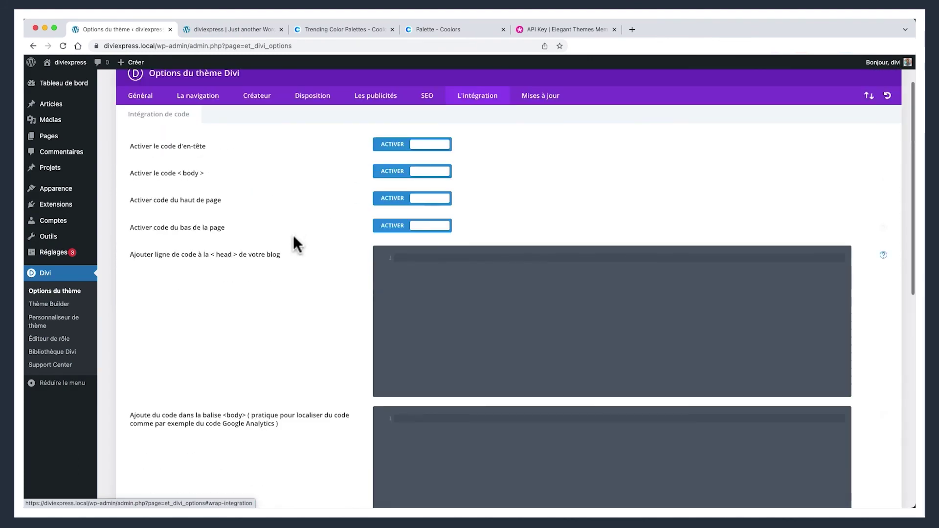
pyautogui.scroll(-10, 315, 274)
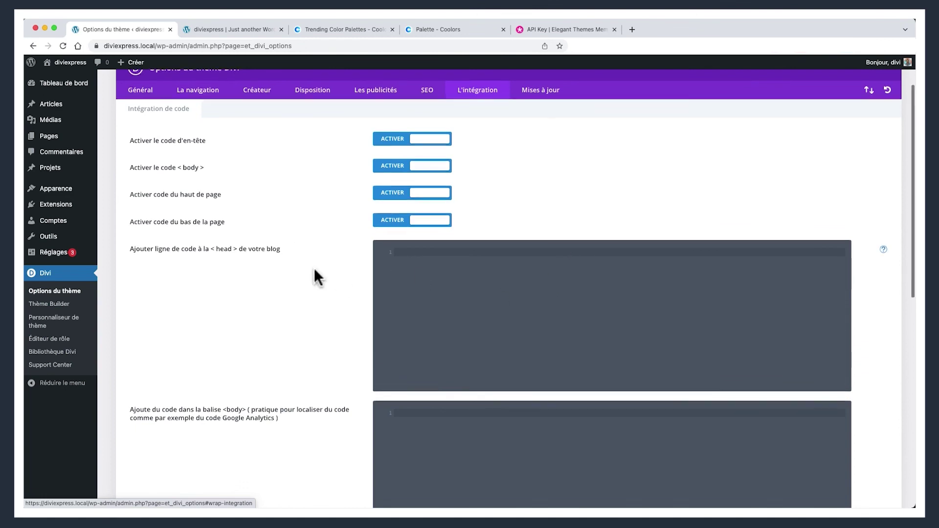
pyautogui.scroll(9, 313, 275)
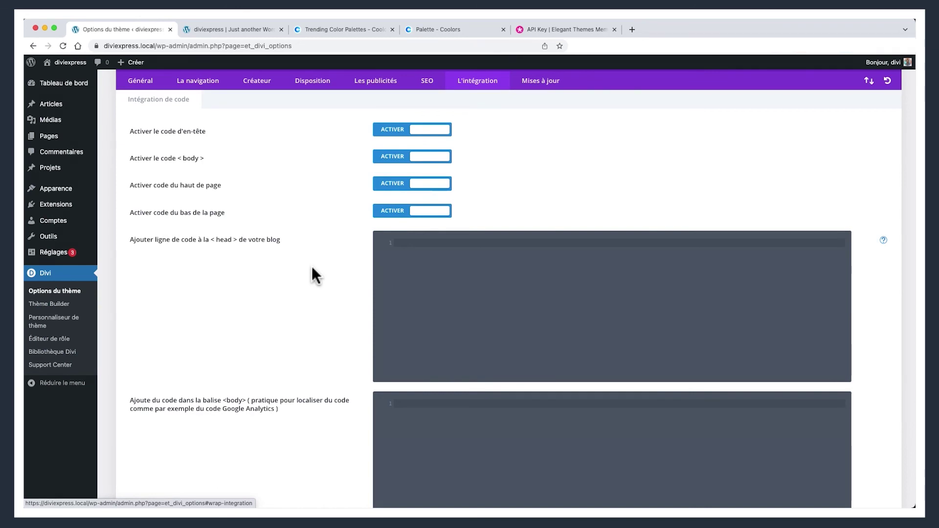
pyautogui.click(529, 79)
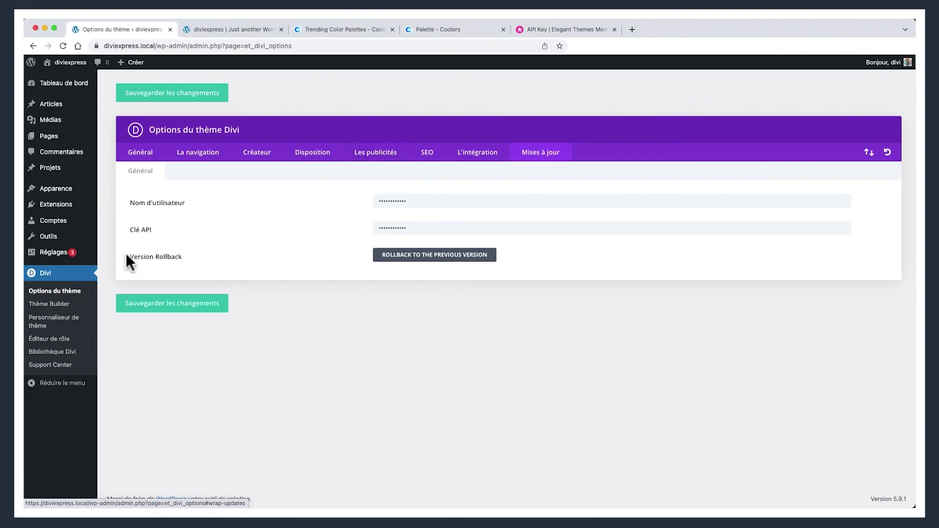
pyautogui.click(77, 292)
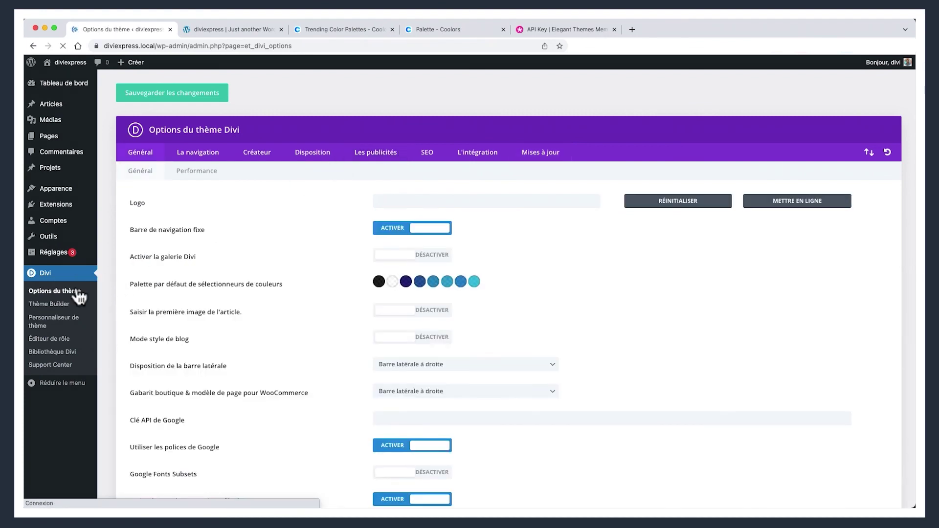